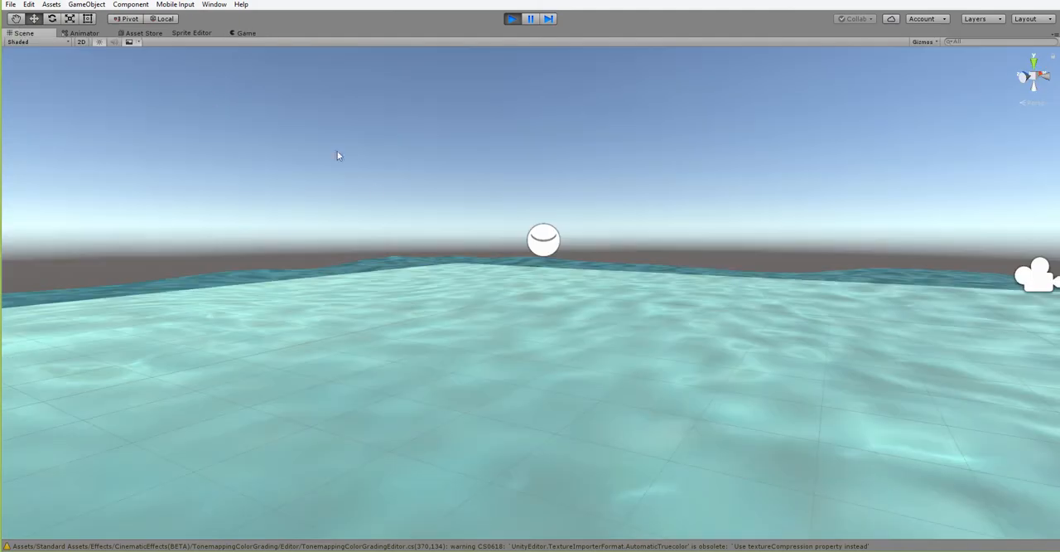
Examine the animated water surface and its waves from several angles in the running Unity scene.
{"action": "left_click_drag", "start_coordinate": [438, 338], "coordinate": [757, 426], "text": "alt"}
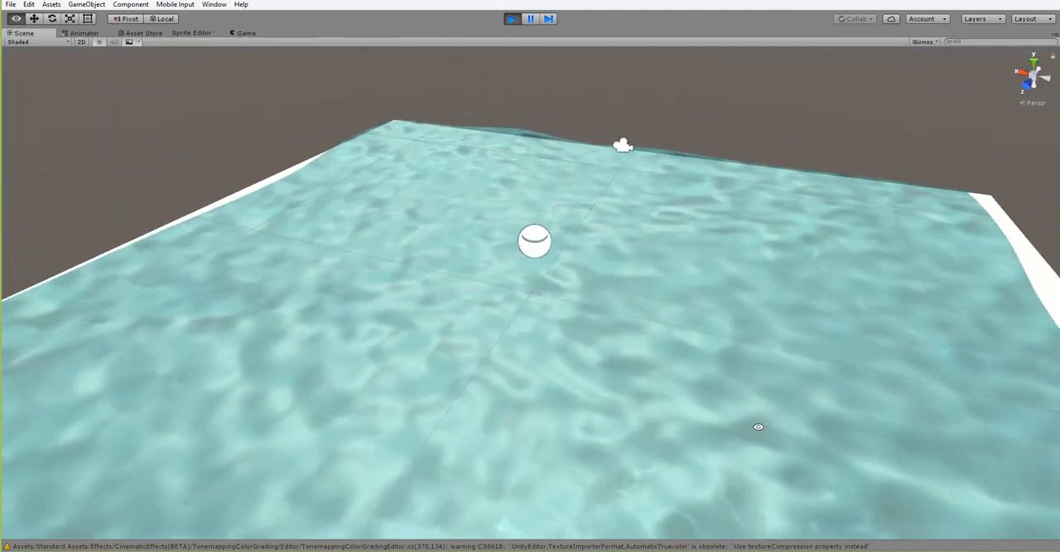
{"action": "left_click_drag", "start_coordinate": [561, 438], "coordinate": [300, 371], "text": "alt"}
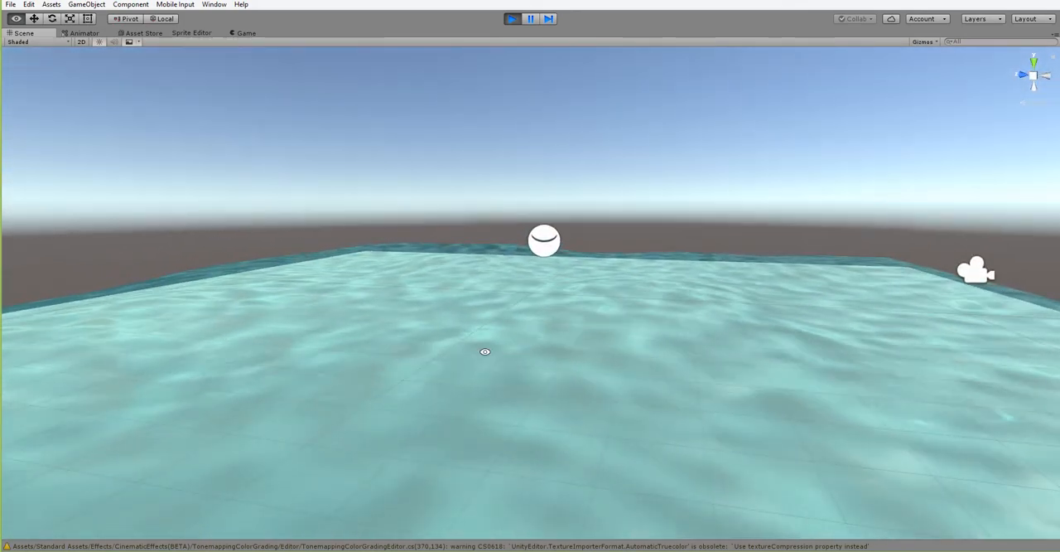
{"action": "left_click_drag", "start_coordinate": [483, 350], "coordinate": [656, 372], "text": "alt"}
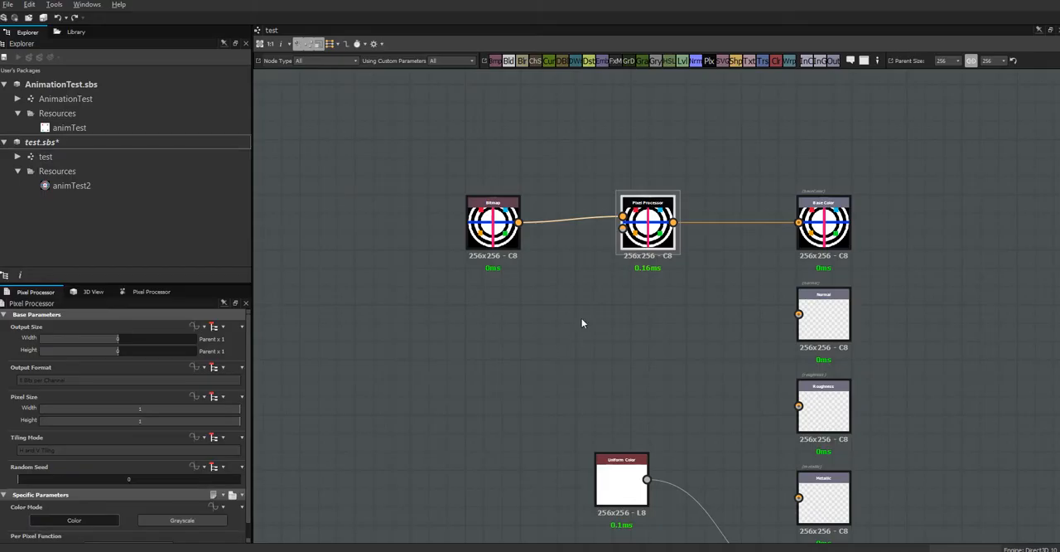
Switch to Substance Designer, open the AnimationTest graph and examine its color frame, foam emissive frame and output nodes.
{"action": "left_click", "coordinate": [55, 87]}
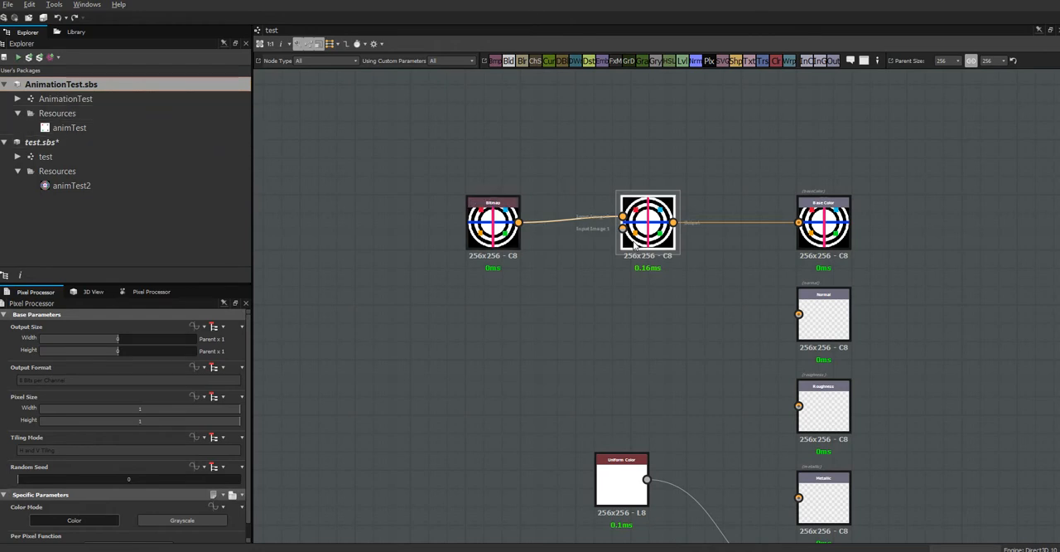
{"action": "left_click", "coordinate": [105, 98]}
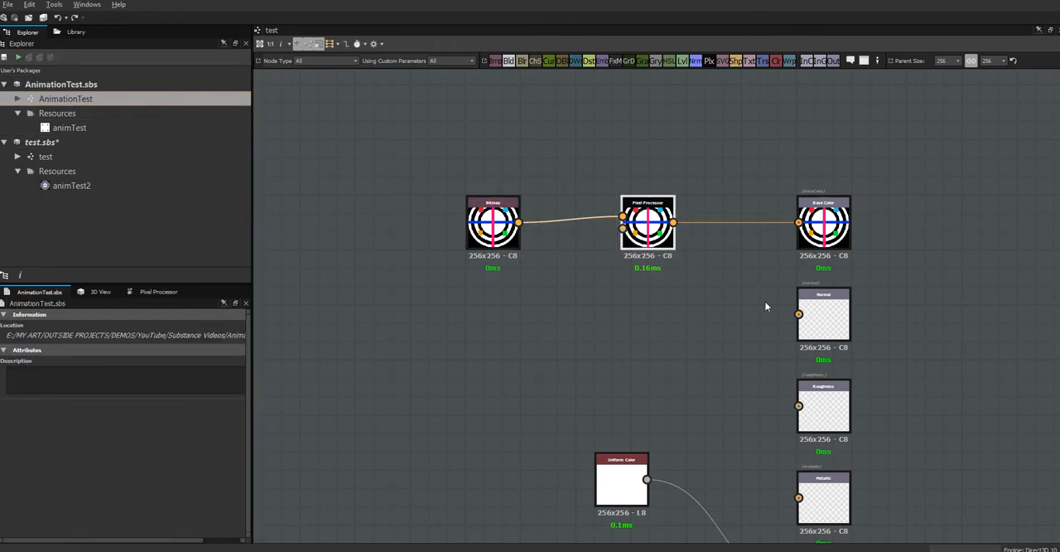
{"action": "double_click", "coordinate": [110, 100]}
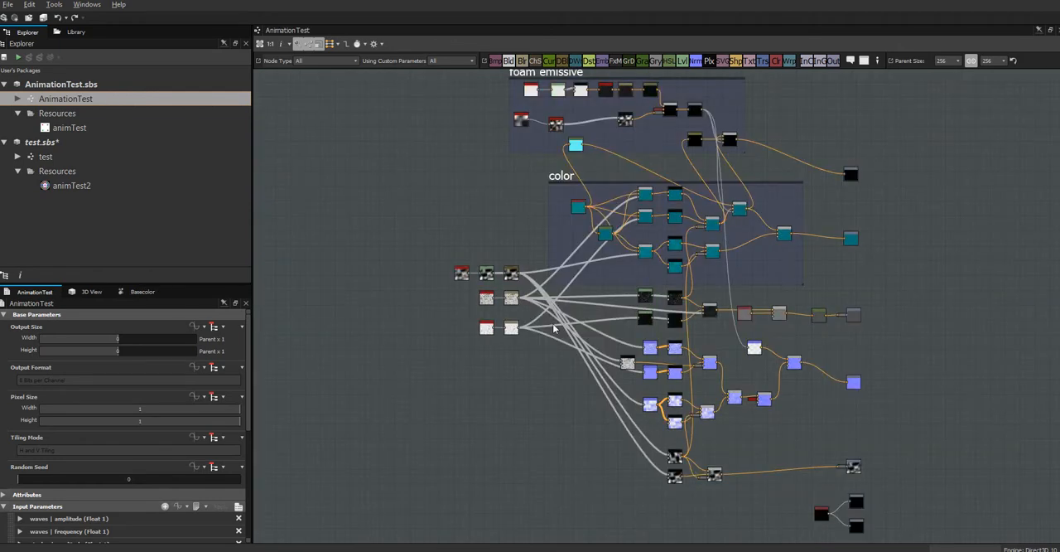
{"action": "middle_click_drag", "start_coordinate": [533, 360], "coordinate": [451, 220]}
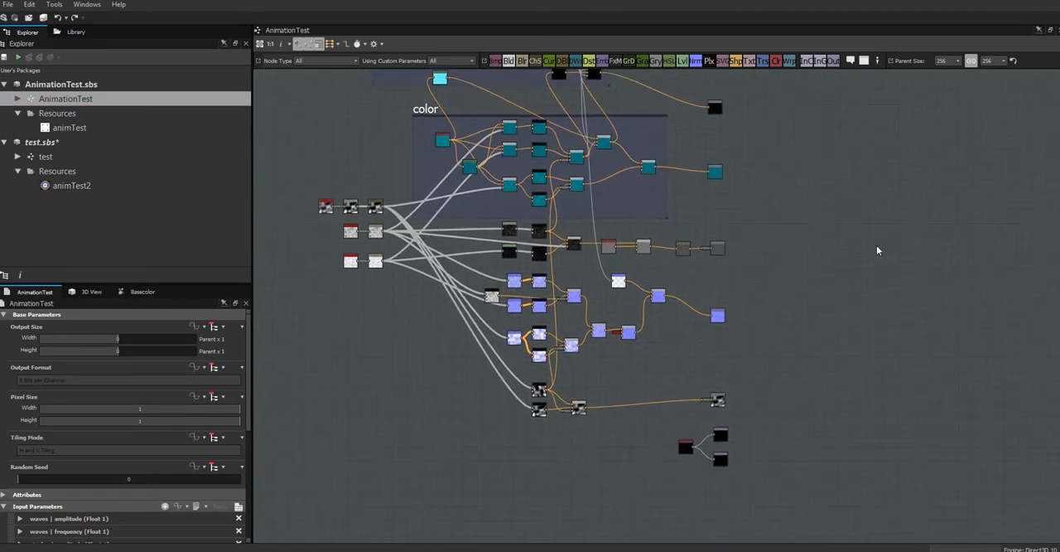
{"action": "middle_click_drag", "start_coordinate": [889, 265], "coordinate": [920, 381]}
{"action": "scroll", "coordinate": [848, 331], "scroll_direction": "up", "scroll_amount": 5}
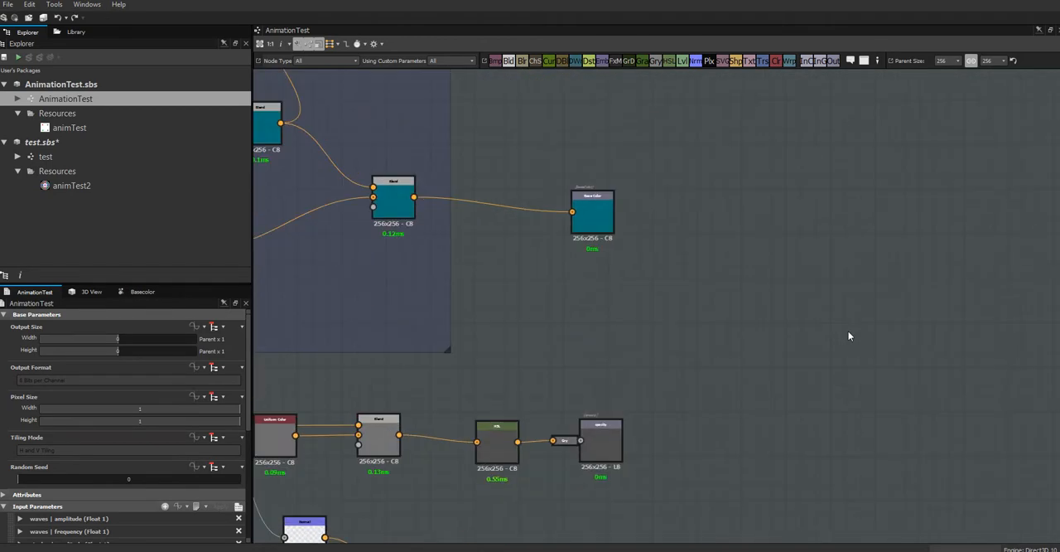
{"action": "middle_click_drag", "start_coordinate": [595, 321], "coordinate": [1053, 359]}
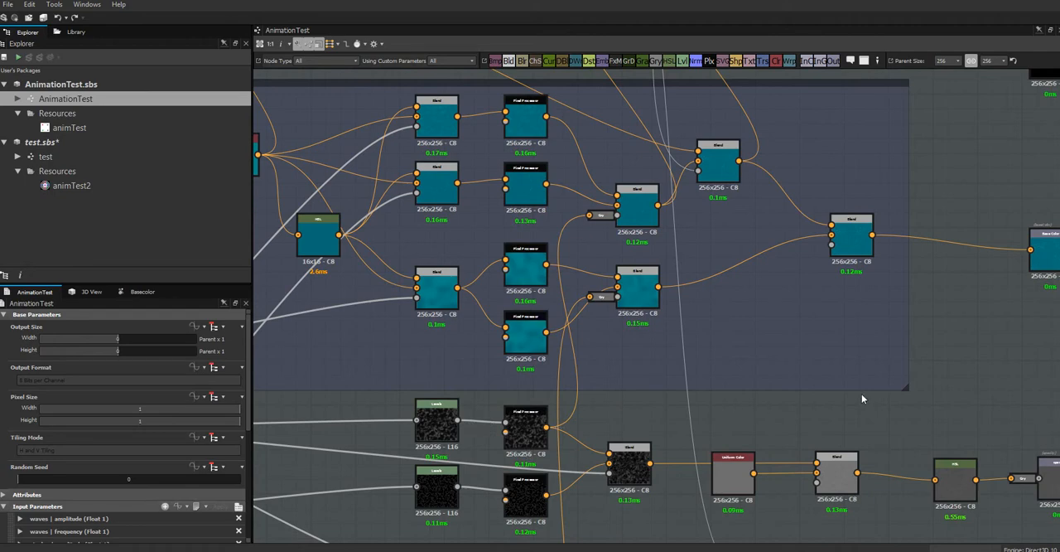
{"action": "middle_click_drag", "start_coordinate": [960, 328], "coordinate": [893, 494]}
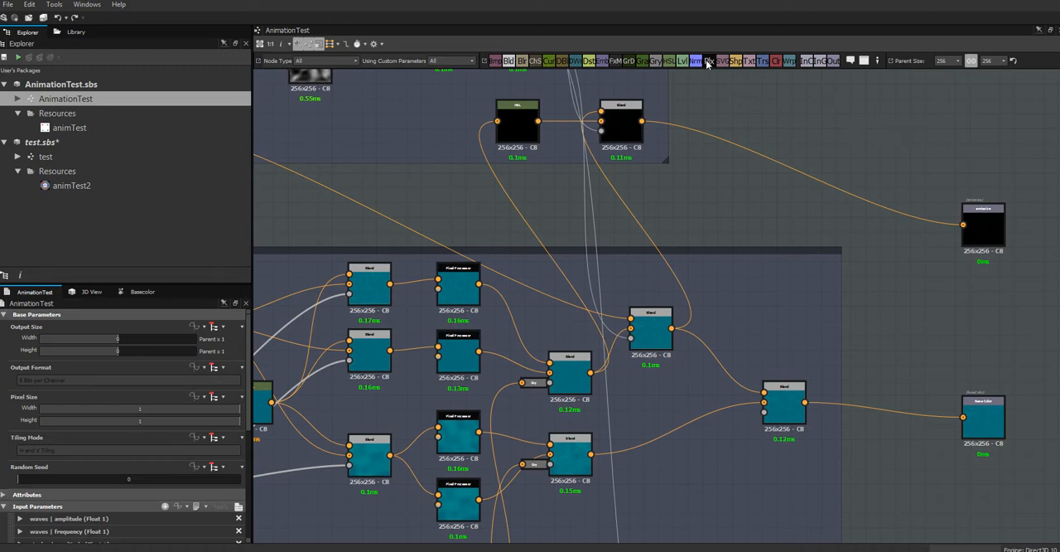
Add a Pixel Processor node to an empty area of the AnimationTest graph and delete it again.
{"action": "left_click_drag", "start_coordinate": [709, 61], "coordinate": [798, 103]}
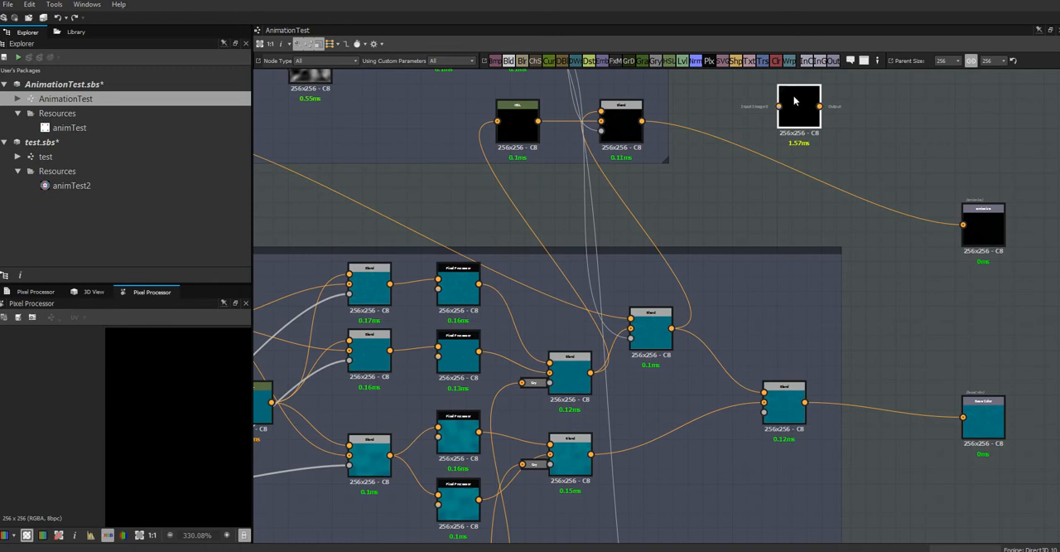
{"action": "key", "text": "Delete"}
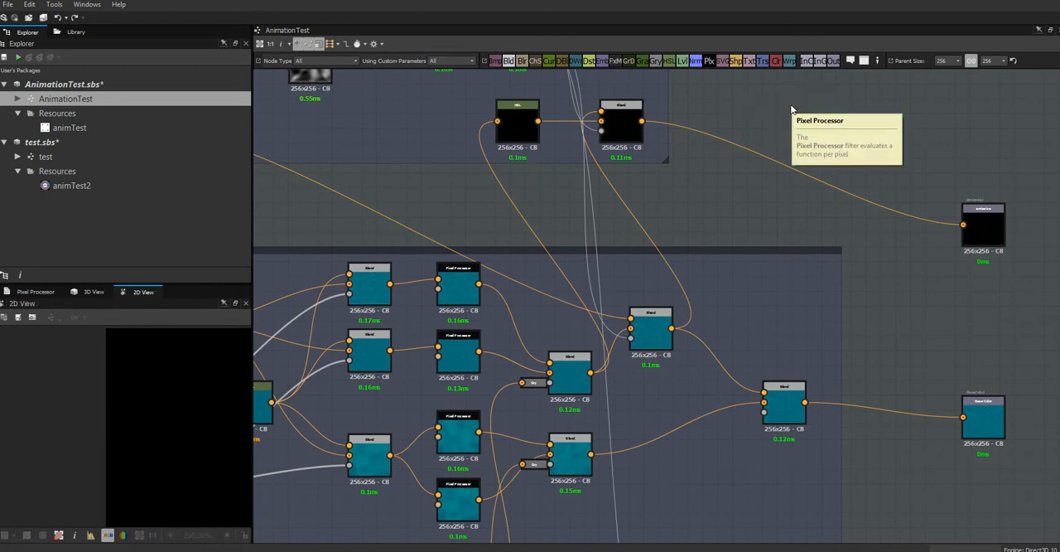
{"action": "middle_click_drag", "start_coordinate": [817, 129], "coordinate": [908, 240]}
{"action": "middle_click_drag", "start_coordinate": [815, 165], "coordinate": [1059, 20]}
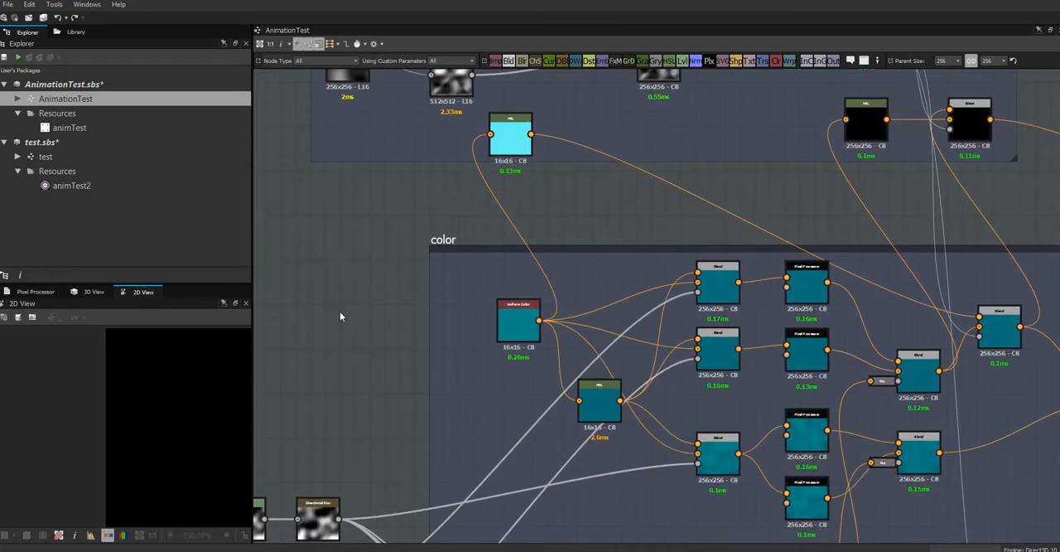
{"action": "middle_click_drag", "start_coordinate": [334, 317], "coordinate": [473, 423]}
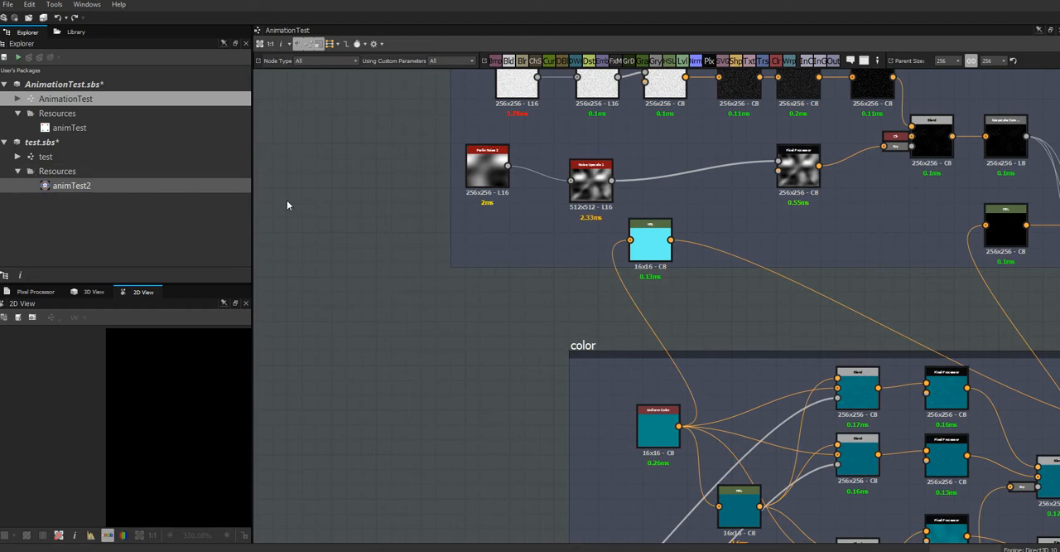
Open the test graph and display its Bitmap node's image in a widened 2D view.
{"action": "left_click", "coordinate": [72, 156]}
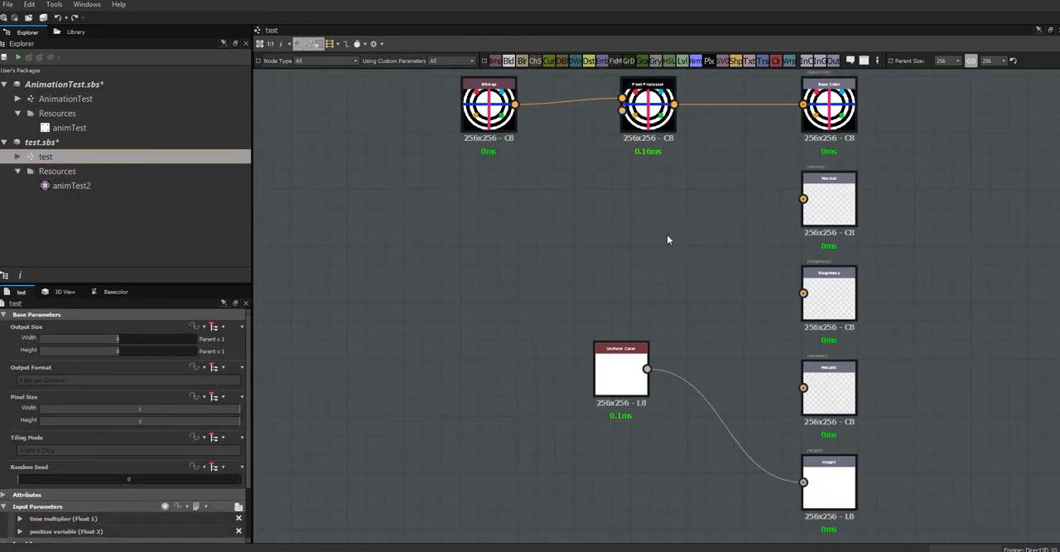
{"action": "middle_click_drag", "start_coordinate": [679, 317], "coordinate": [686, 335]}
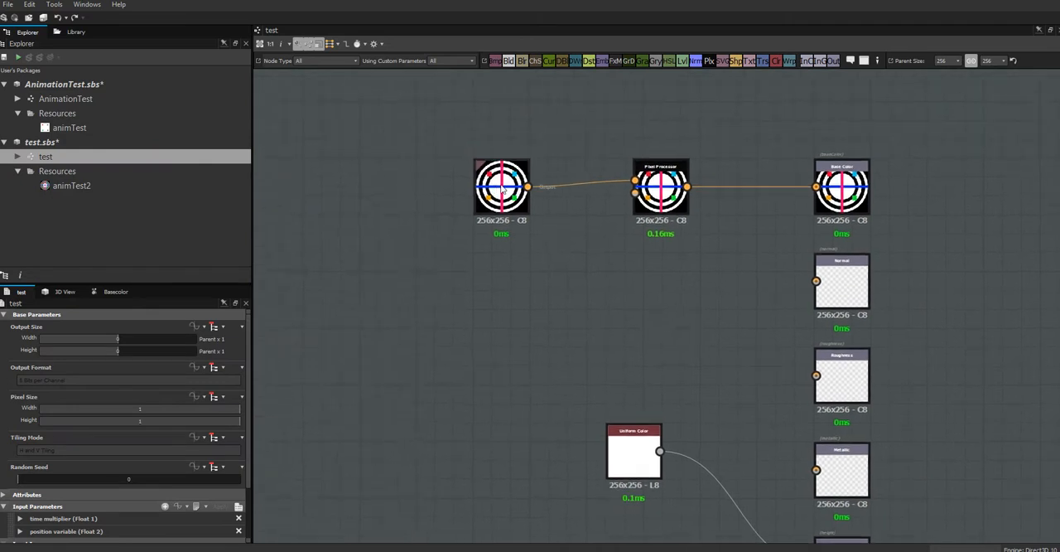
{"action": "left_click", "coordinate": [502, 190]}
{"action": "double_click", "coordinate": [502, 190]}
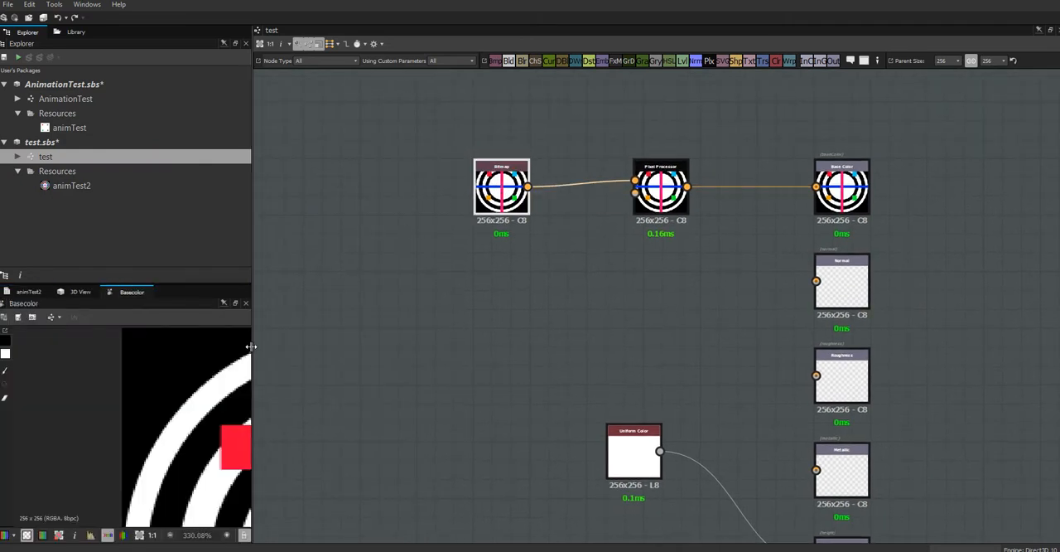
{"action": "left_click_drag", "start_coordinate": [253, 344], "coordinate": [581, 342]}
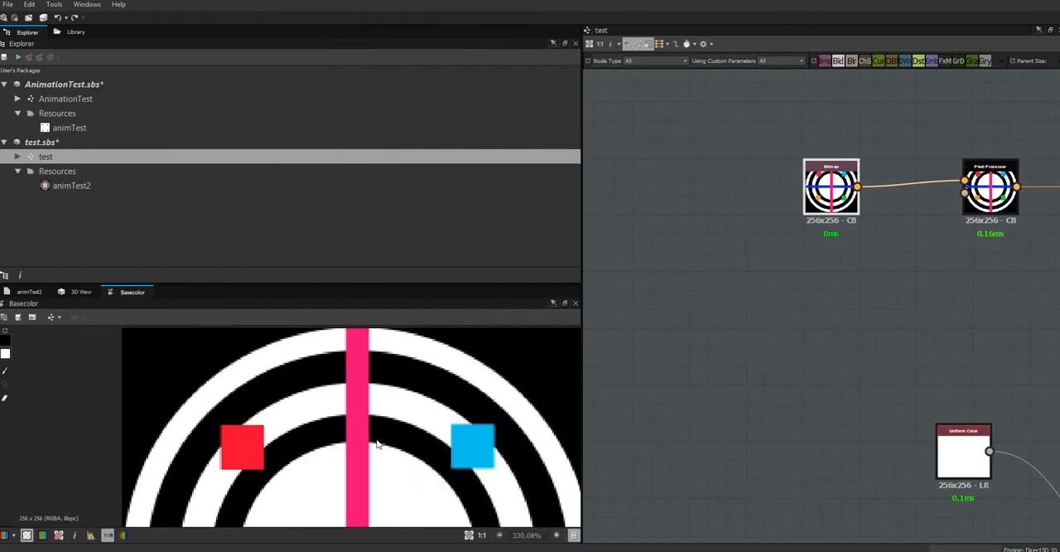
Examine the rings, crossing lines and coloured squares of the bitmap in the 2D view, and restore the graph area's width.
{"action": "middle_click_drag", "start_coordinate": [341, 376], "coordinate": [259, 232]}
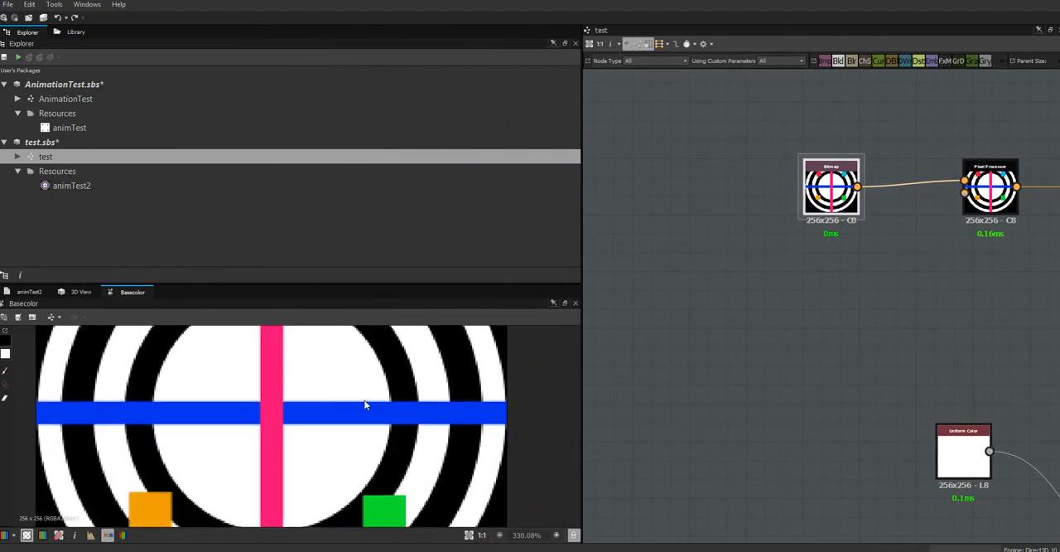
{"action": "middle_click_drag", "start_coordinate": [367, 401], "coordinate": [428, 497]}
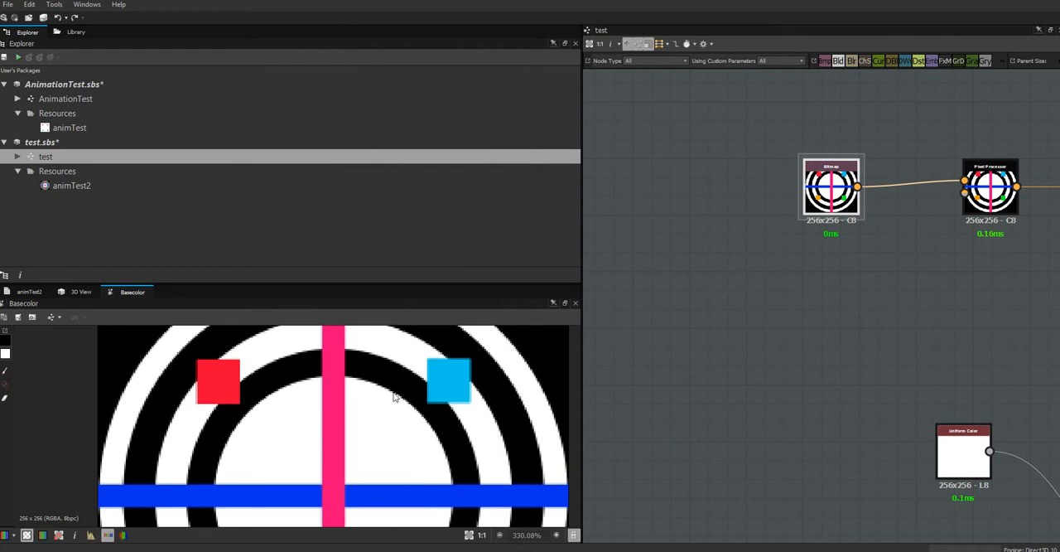
{"action": "middle_click_drag", "start_coordinate": [395, 383], "coordinate": [398, 431]}
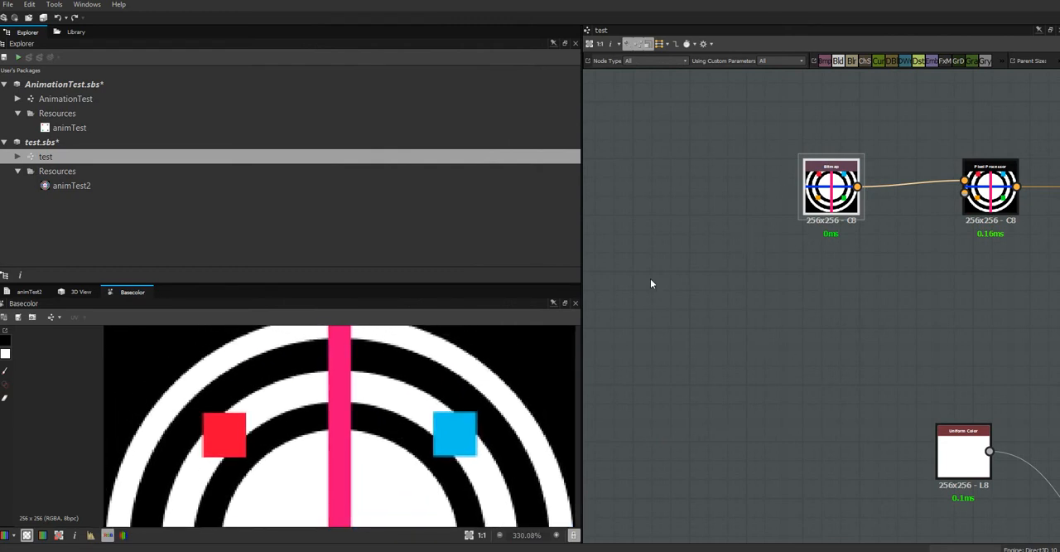
{"action": "middle_click_drag", "start_coordinate": [445, 404], "coordinate": [404, 392]}
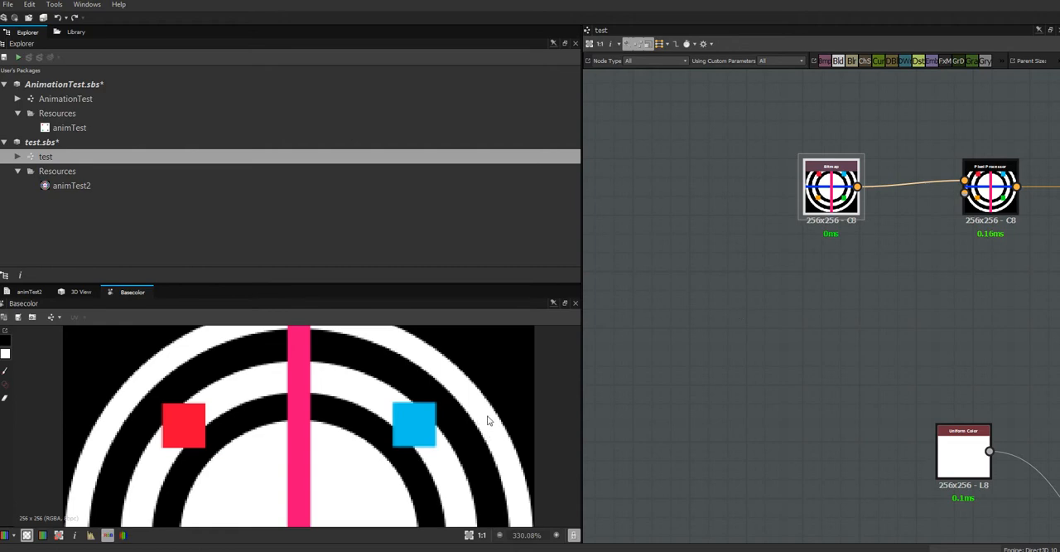
{"action": "middle_click_drag", "start_coordinate": [449, 443], "coordinate": [470, 331]}
{"action": "middle_click_drag", "start_coordinate": [485, 439], "coordinate": [465, 430]}
{"action": "middle_click_drag", "start_coordinate": [457, 395], "coordinate": [409, 387]}
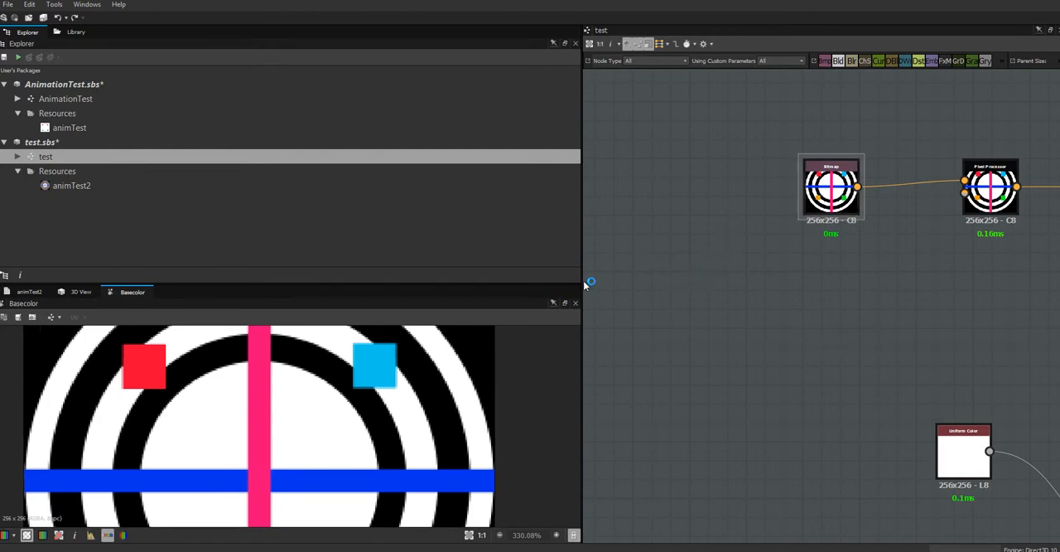
{"action": "left_click_drag", "start_coordinate": [582, 280], "coordinate": [251, 281]}
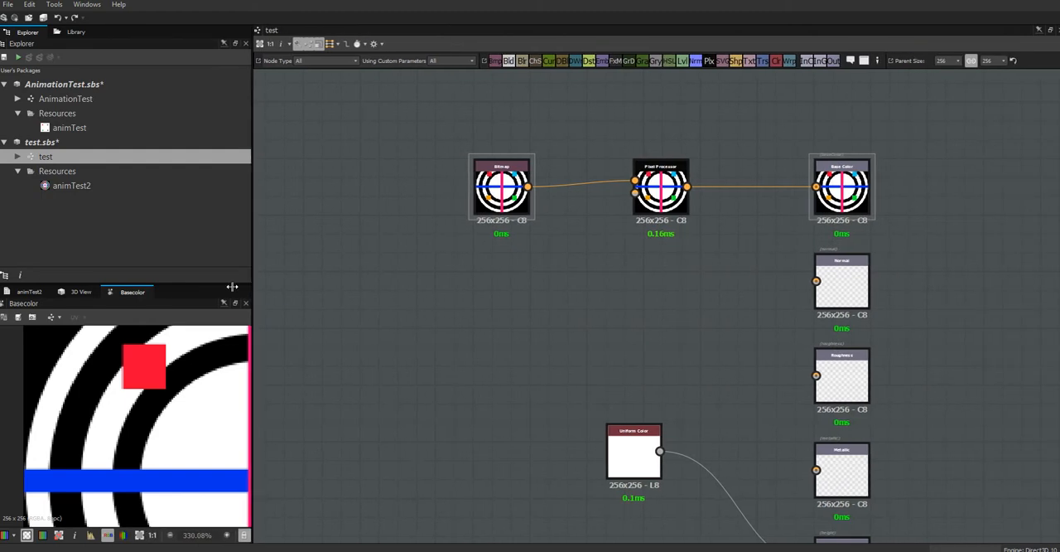
Move the existing Pixel Processor above the node chain and add a second Pixel Processor between the Bitmap and Base Color nodes.
{"action": "middle_click_drag", "start_coordinate": [490, 265], "coordinate": [528, 376]}
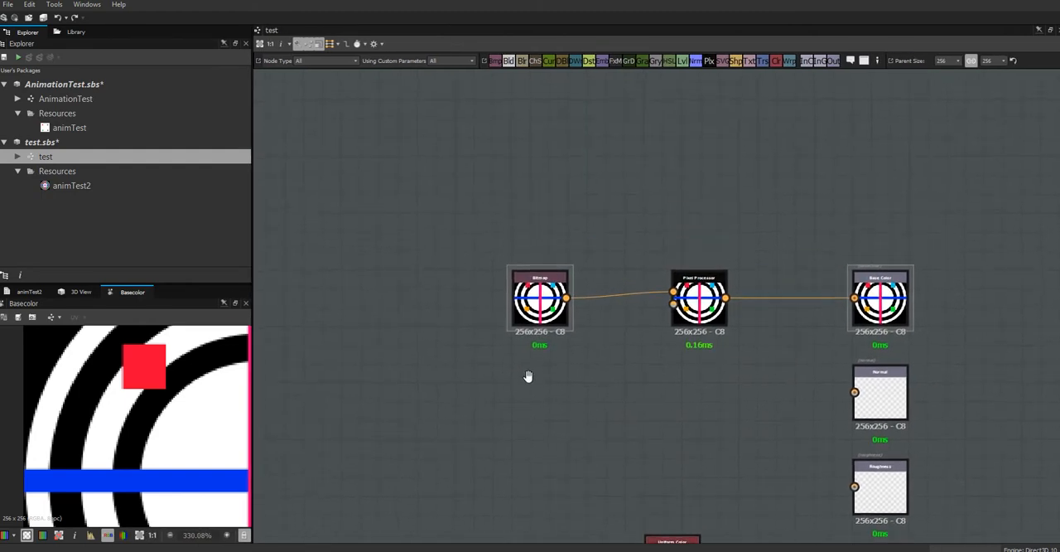
{"action": "left_click_drag", "start_coordinate": [710, 303], "coordinate": [701, 169]}
{"action": "left_click_drag", "start_coordinate": [537, 315], "coordinate": [497, 298]}
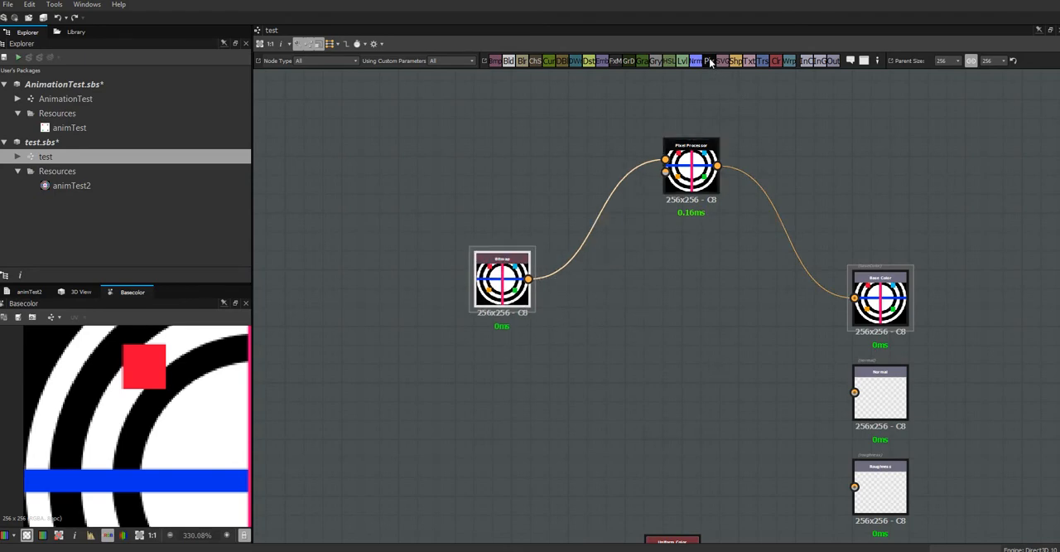
{"action": "left_click", "coordinate": [696, 338]}
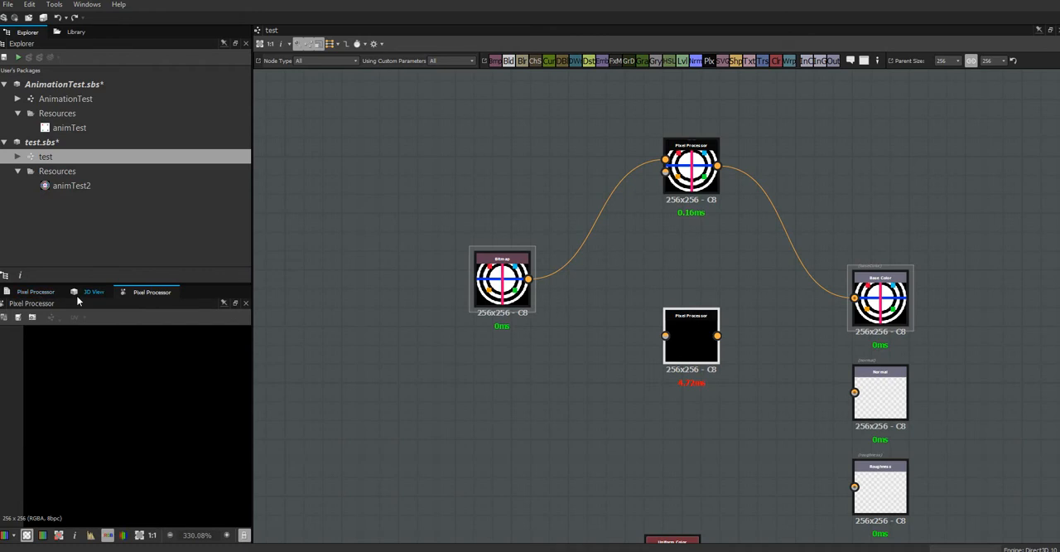
Review the parameters of the new Pixel Processor and the Bitmap node, including color mode, per pixel function and resource path.
{"action": "left_click", "coordinate": [36, 292]}
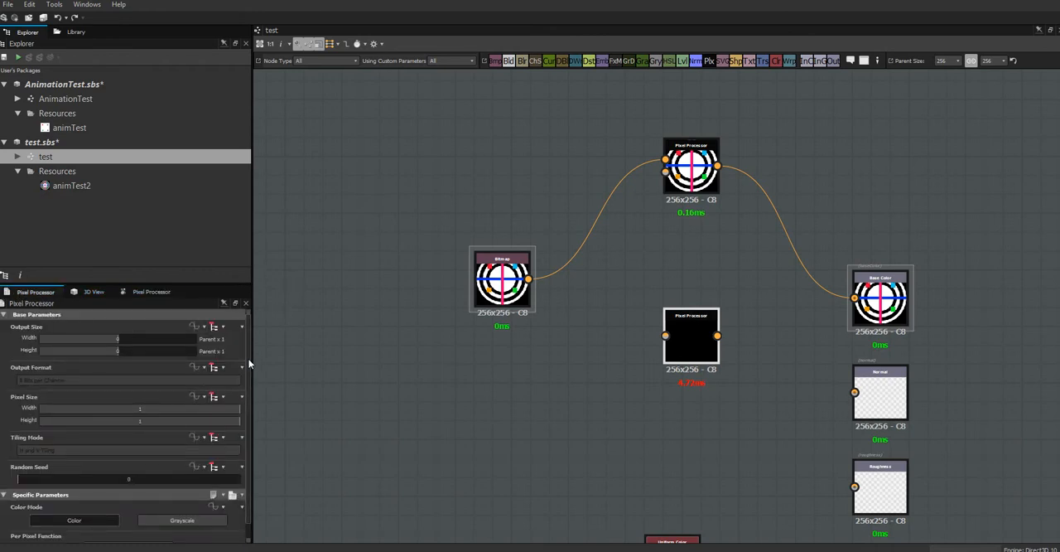
{"action": "scroll", "coordinate": [248, 362], "scroll_direction": "down", "scroll_amount": 1}
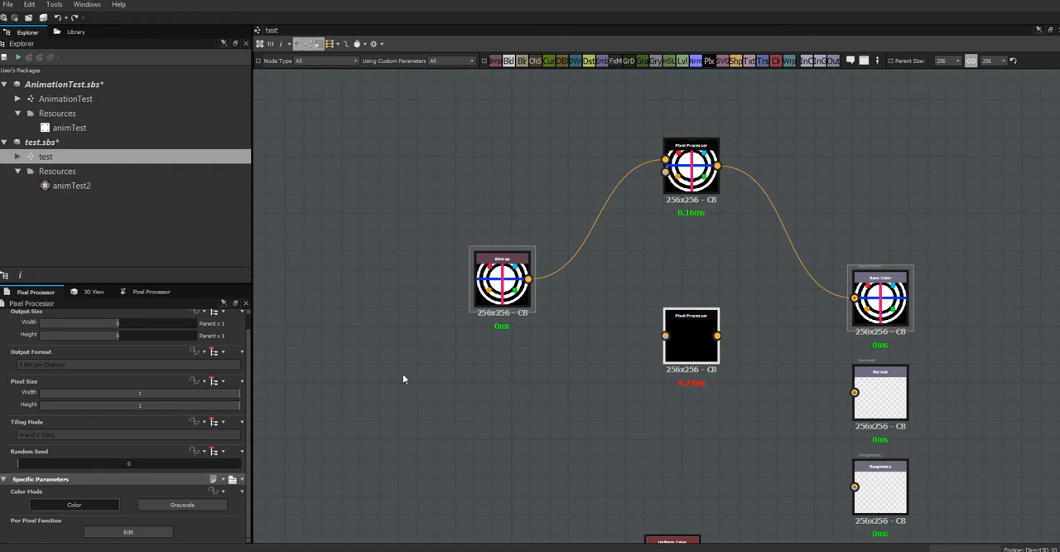
{"action": "left_click", "coordinate": [394, 151]}
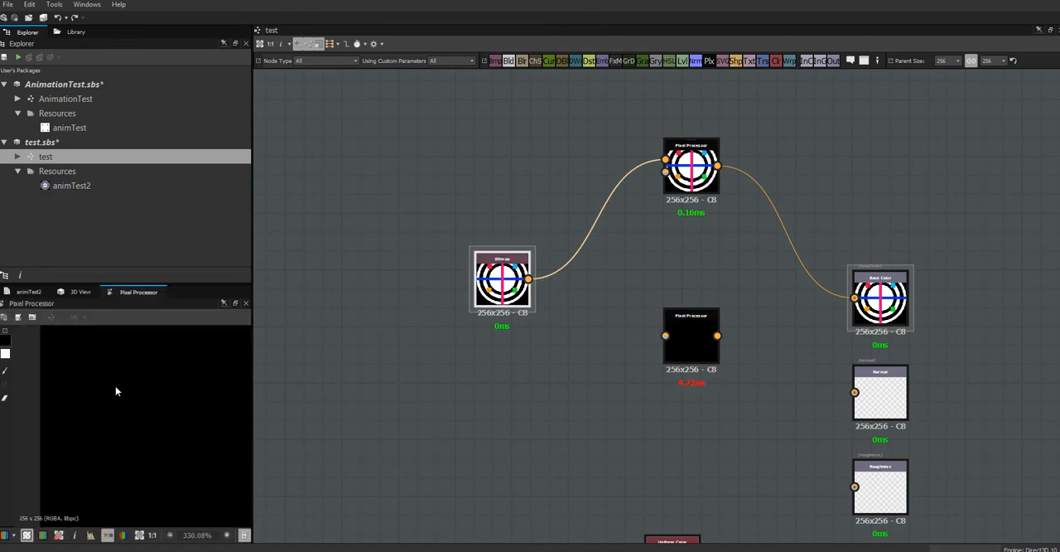
{"action": "left_click", "coordinate": [26, 295]}
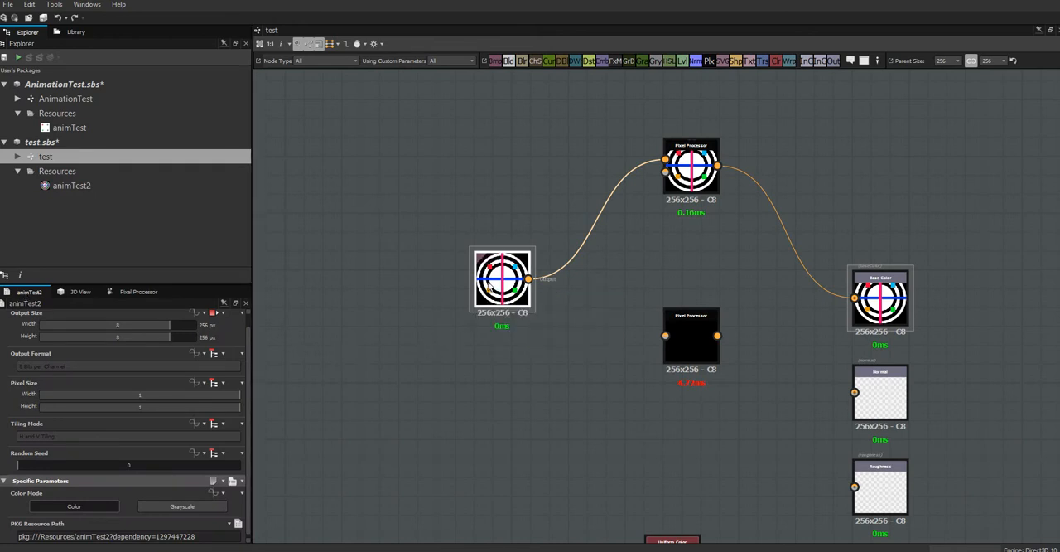
{"action": "left_click", "coordinate": [138, 291]}
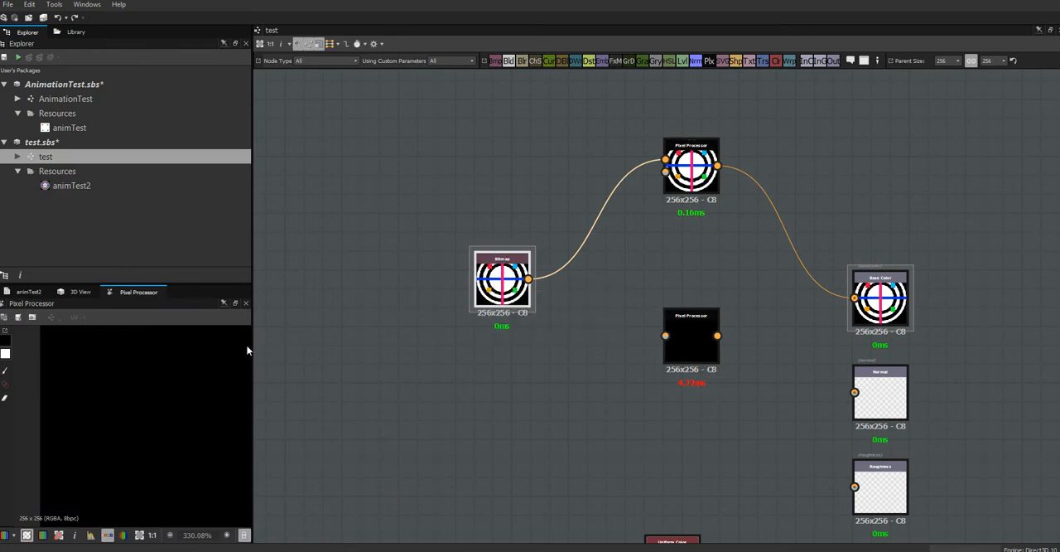
{"action": "left_click_drag", "start_coordinate": [250, 349], "coordinate": [347, 356]}
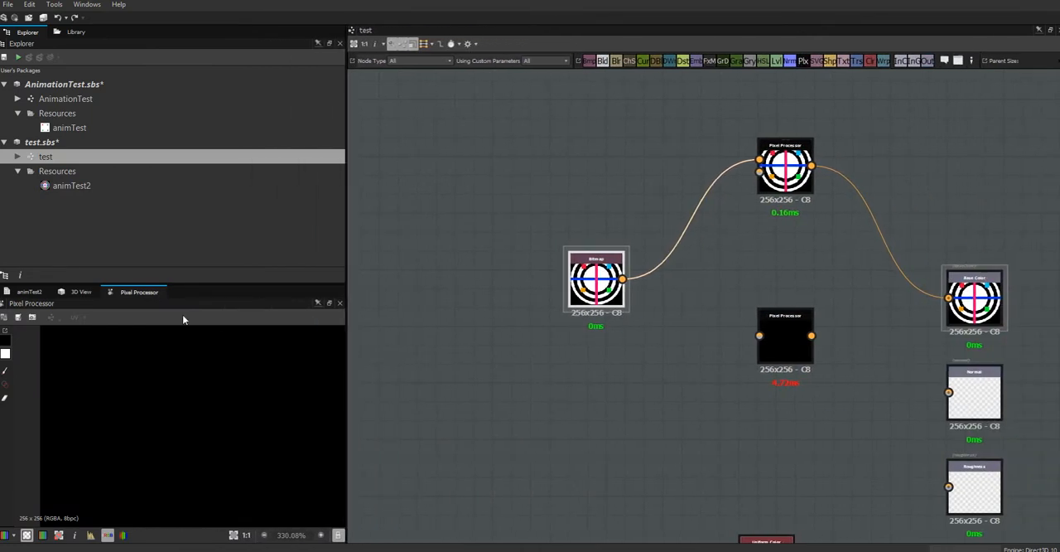
{"action": "left_click", "coordinate": [31, 295]}
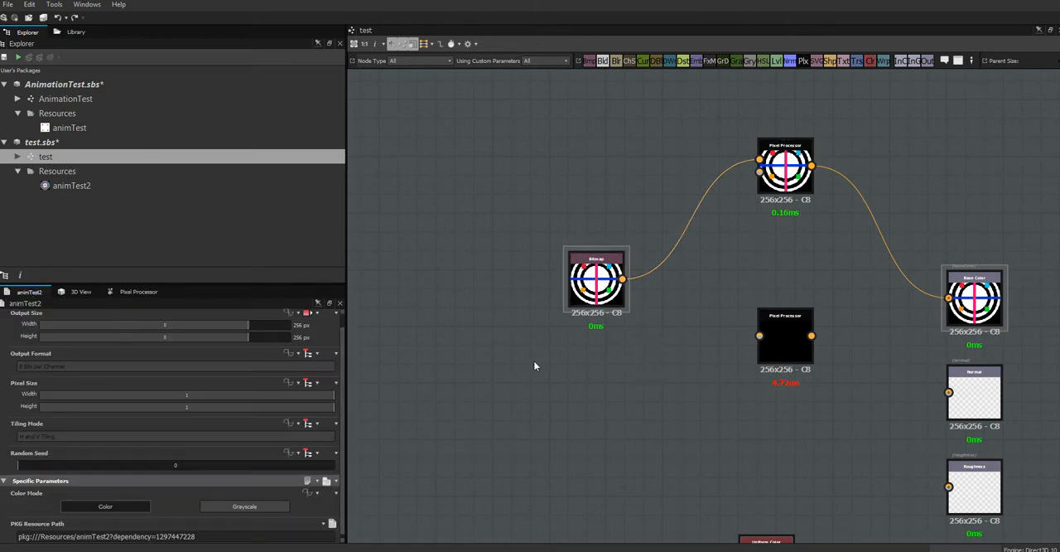
{"action": "left_click_drag", "start_coordinate": [349, 306], "coordinate": [283, 307]}
Display the output of the Pixel Processor linked to the Bitmap in the 2D view and rearrange the view tabs.
{"action": "double_click", "coordinate": [734, 164]}
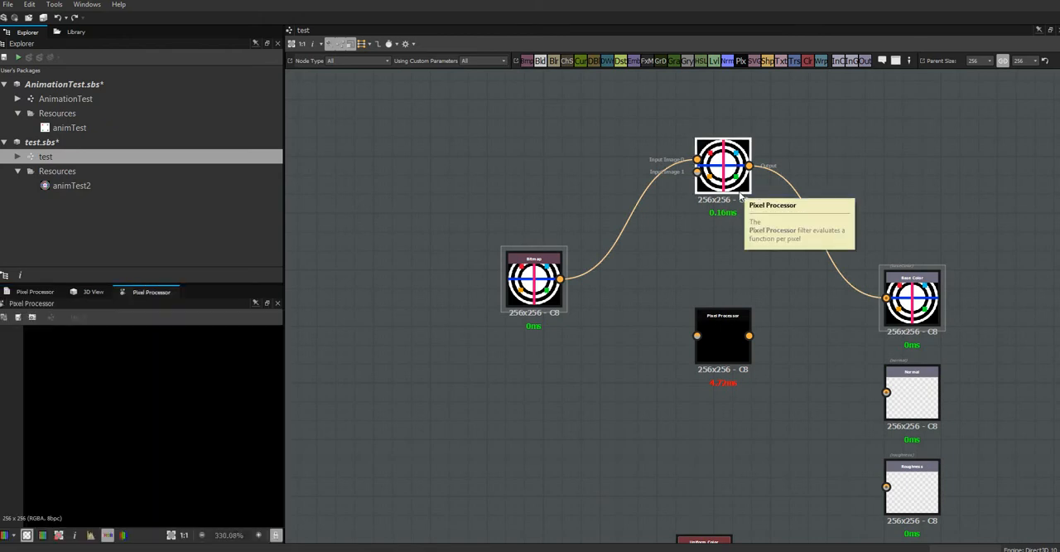
{"action": "left_click_drag", "start_coordinate": [151, 293], "coordinate": [155, 461]}
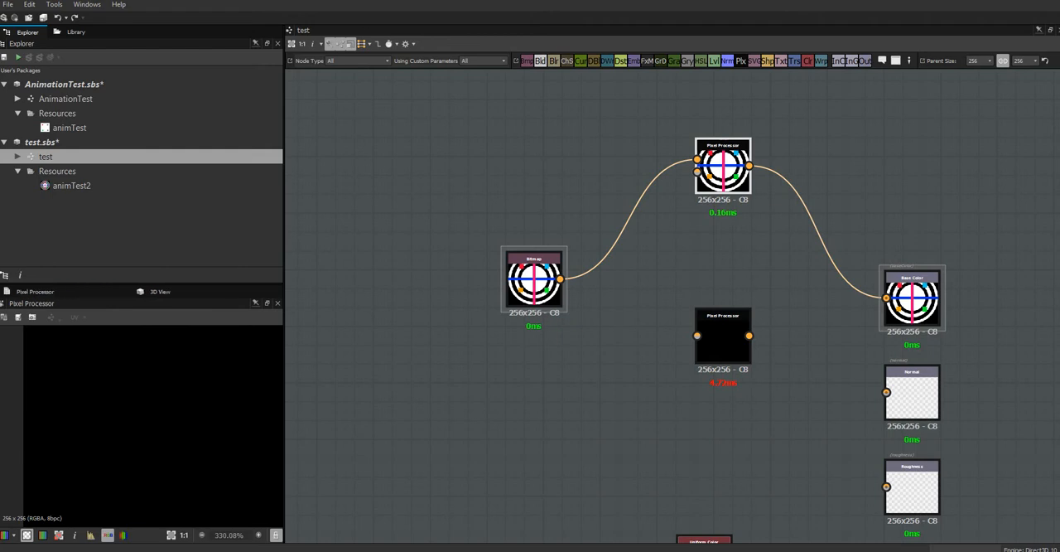
{"action": "left_click_drag", "start_coordinate": [99, 292], "coordinate": [150, 292]}
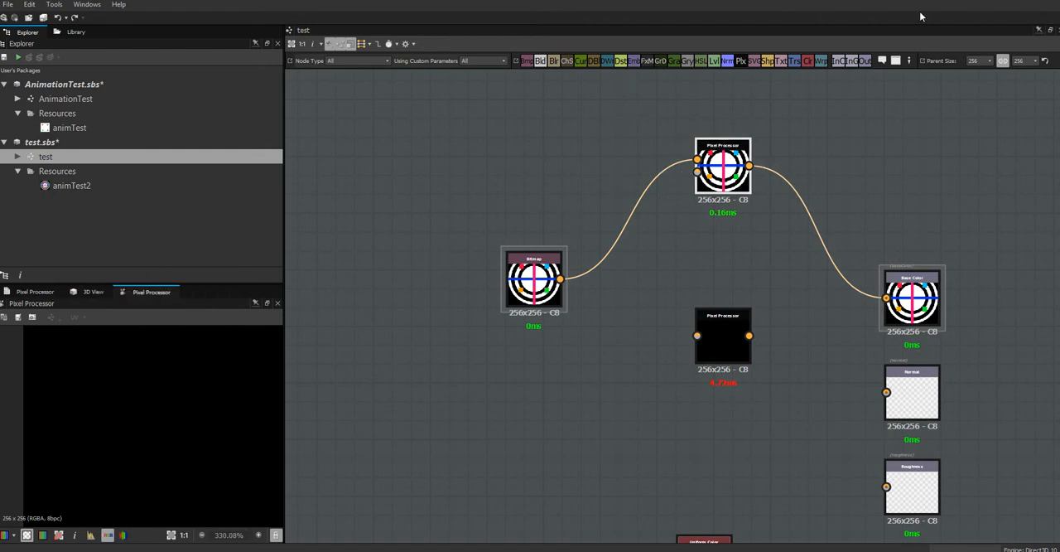
Try the Bitmap node in Grayscale color mode, preview it in the 2D view, and return it to Color.
{"action": "left_click", "coordinate": [534, 282]}
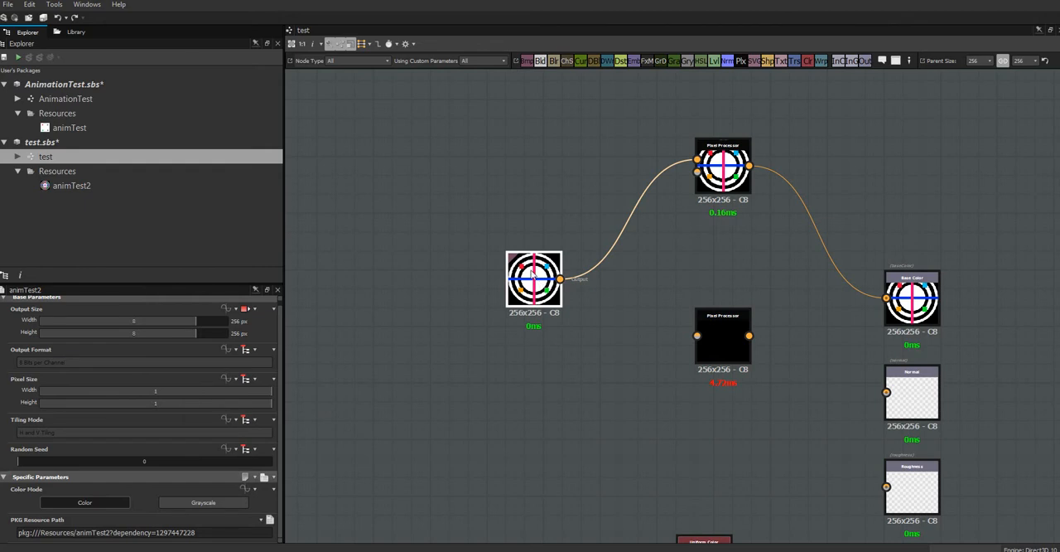
{"action": "left_click", "coordinate": [212, 501]}
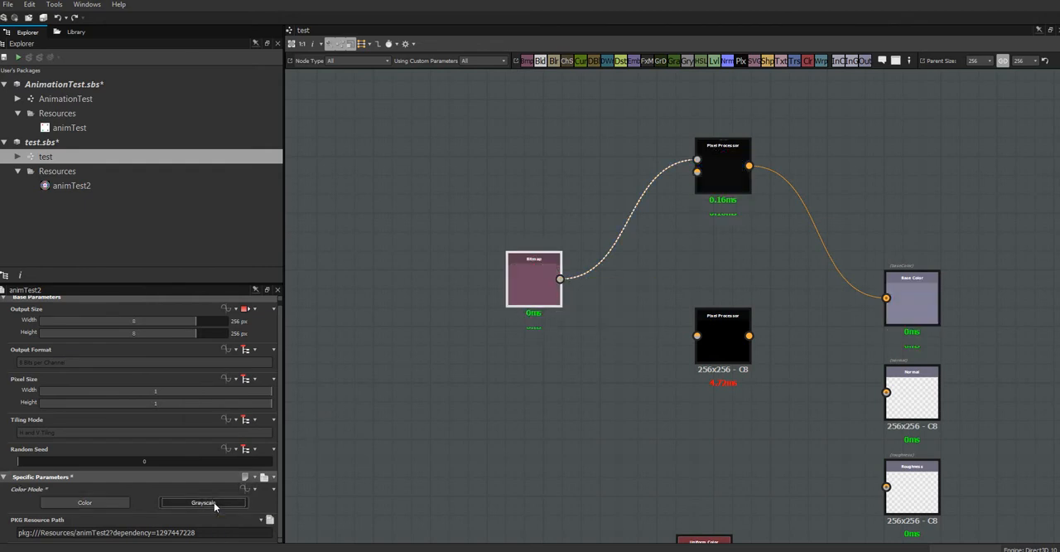
{"action": "double_click", "coordinate": [525, 294]}
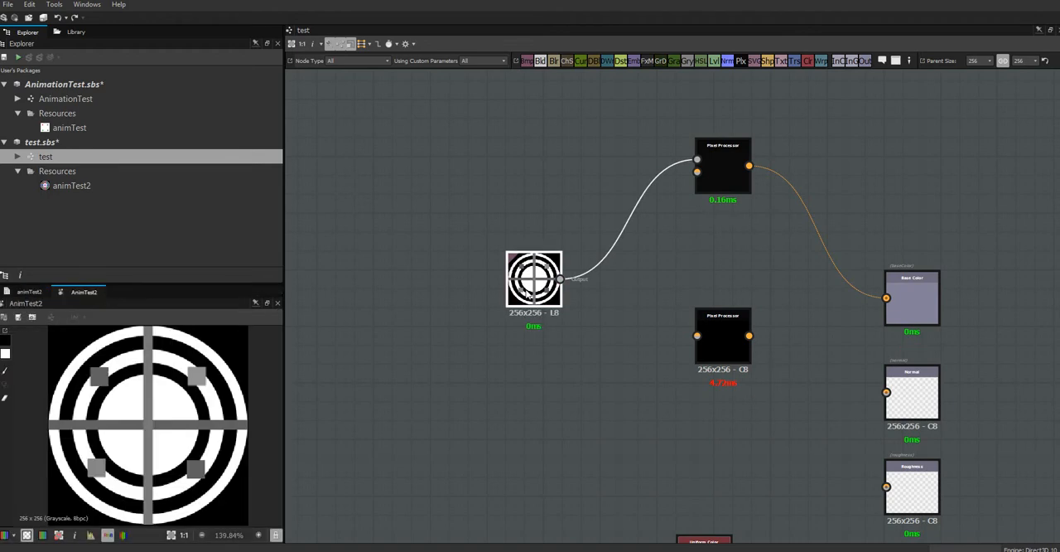
{"action": "left_click", "coordinate": [25, 292]}
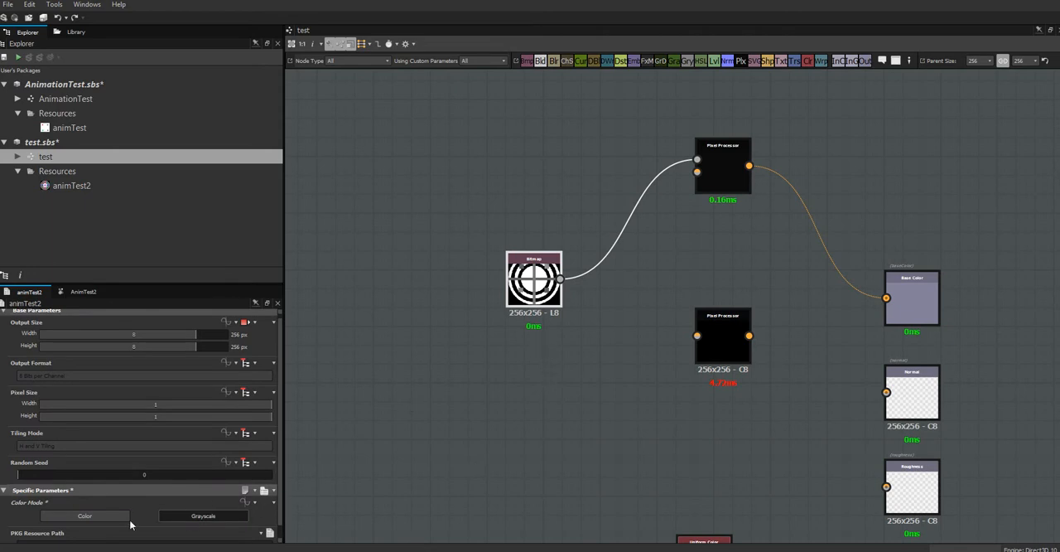
{"action": "left_click", "coordinate": [84, 515]}
Check the unconnected Pixel Processor's output and parameters, and close the 2D view.
{"action": "left_click", "coordinate": [729, 347]}
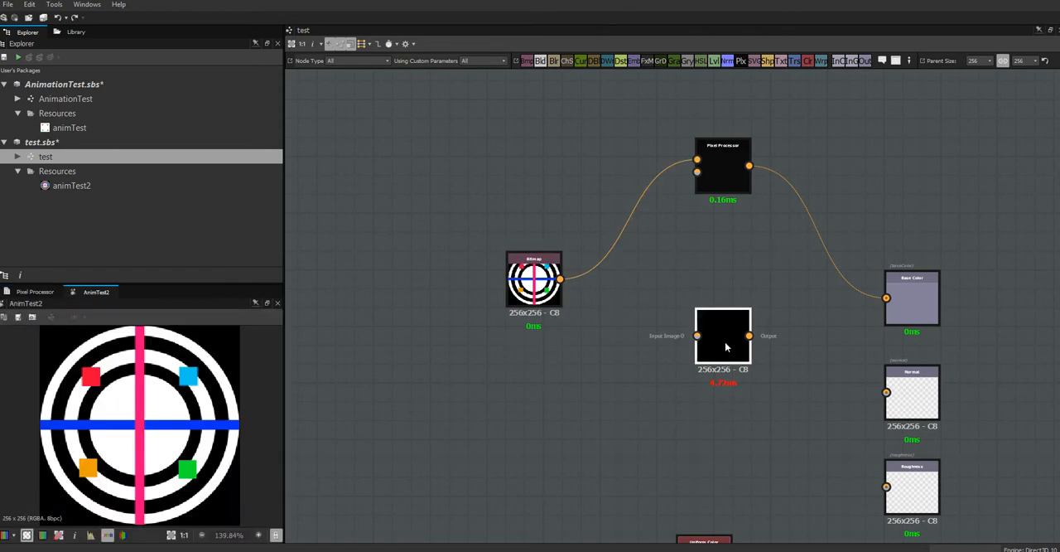
{"action": "double_click", "coordinate": [725, 347]}
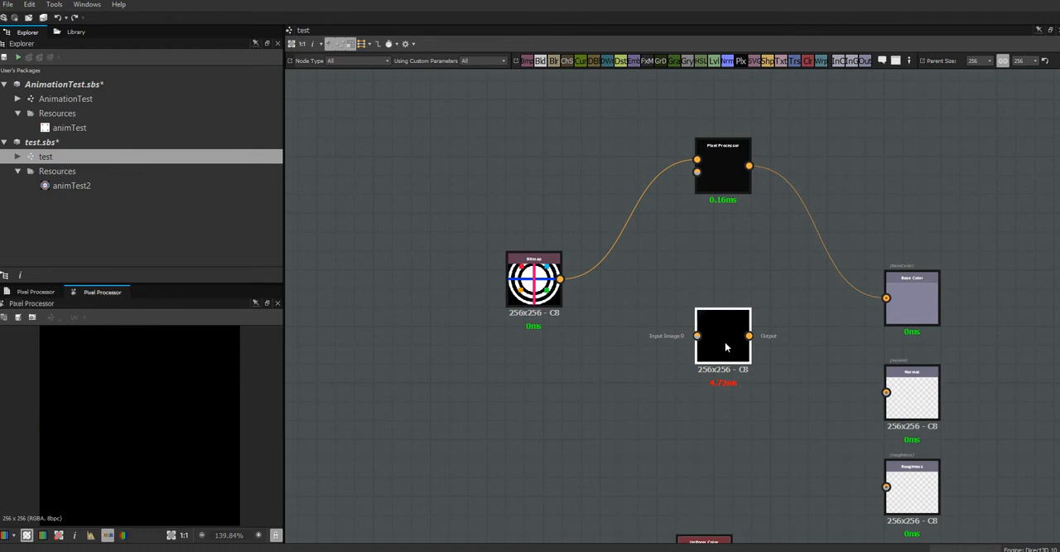
{"action": "left_click", "coordinate": [35, 292]}
{"action": "left_click", "coordinate": [91, 294]}
{"action": "left_click", "coordinate": [278, 304]}
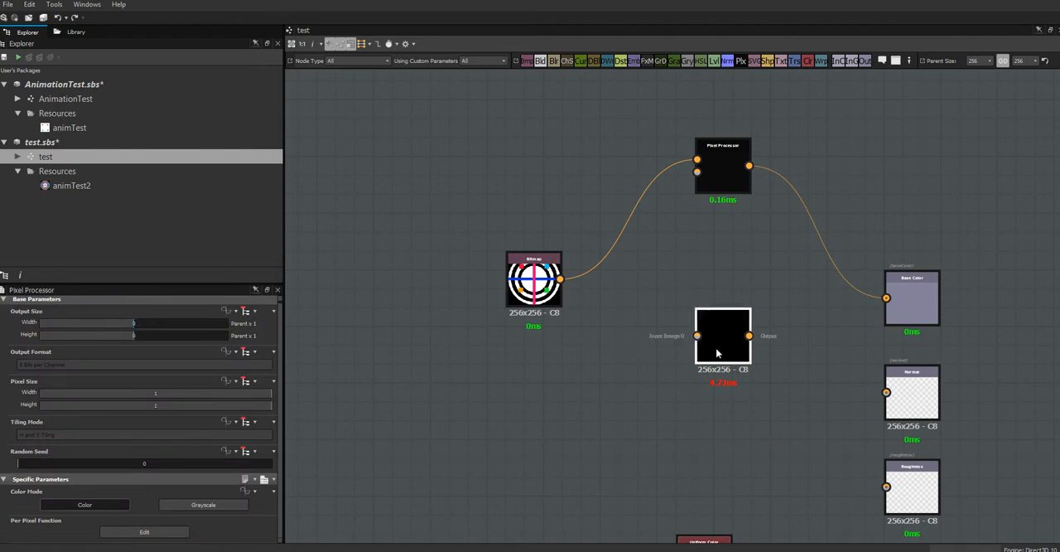
Open the unconnected Pixel Processor's per pixel function and delete its default Constant/Float4 node.
{"action": "left_click_drag", "start_coordinate": [717, 350], "coordinate": [697, 330]}
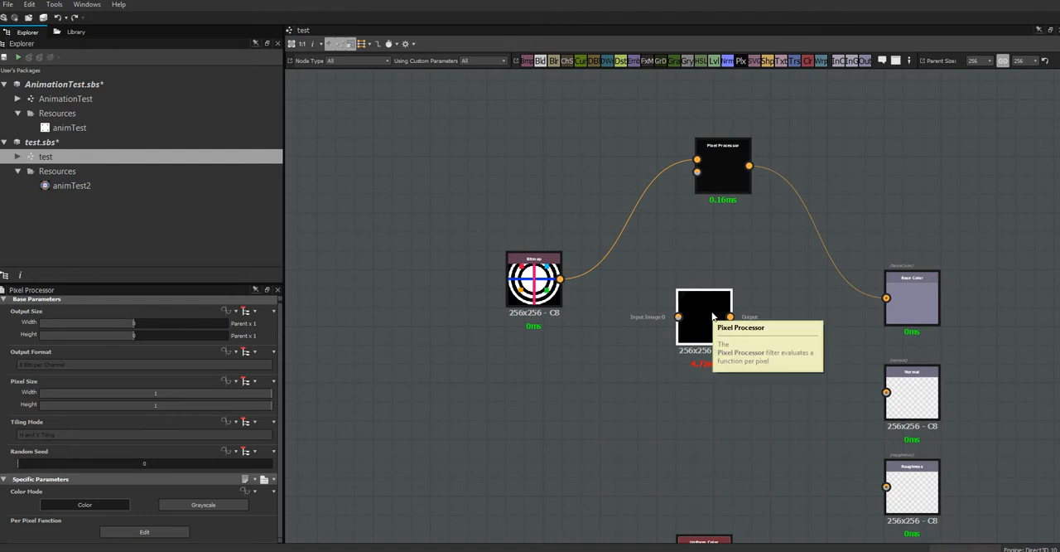
{"action": "left_click", "coordinate": [136, 536]}
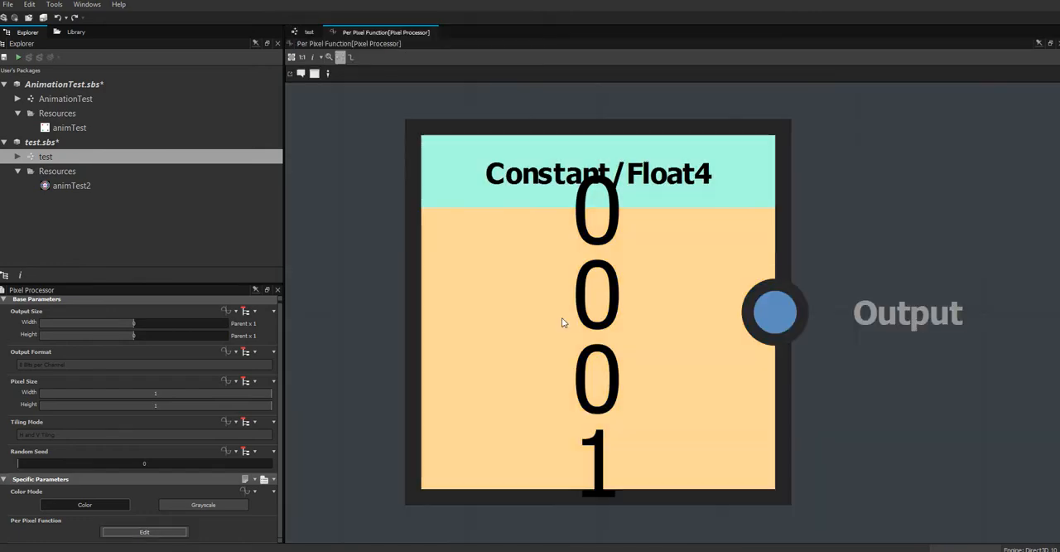
{"action": "scroll", "coordinate": [570, 227], "scroll_direction": "down", "scroll_amount": 5}
{"action": "scroll", "coordinate": [575, 222], "scroll_direction": "down", "scroll_amount": 4}
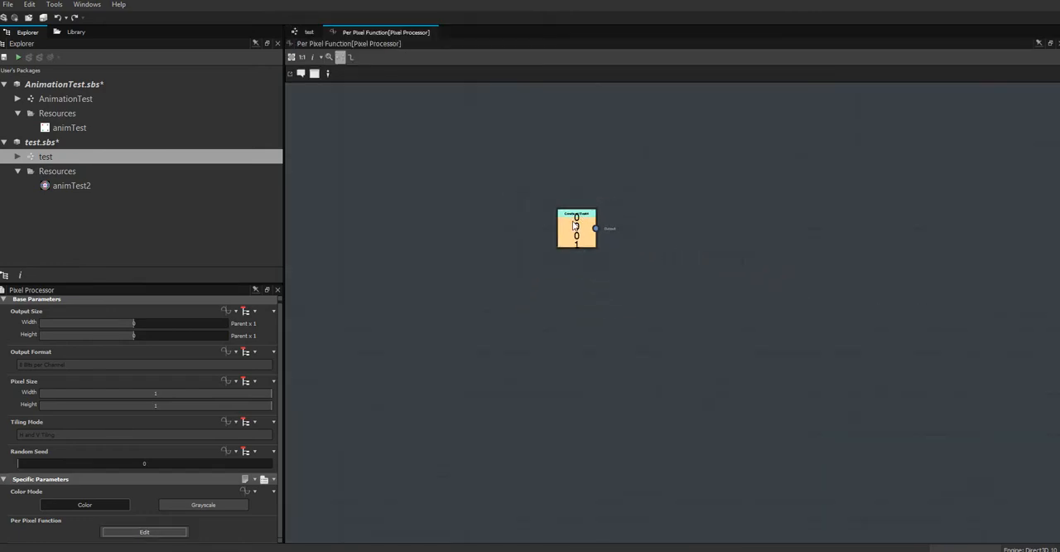
{"action": "left_click_drag", "start_coordinate": [577, 224], "coordinate": [597, 272]}
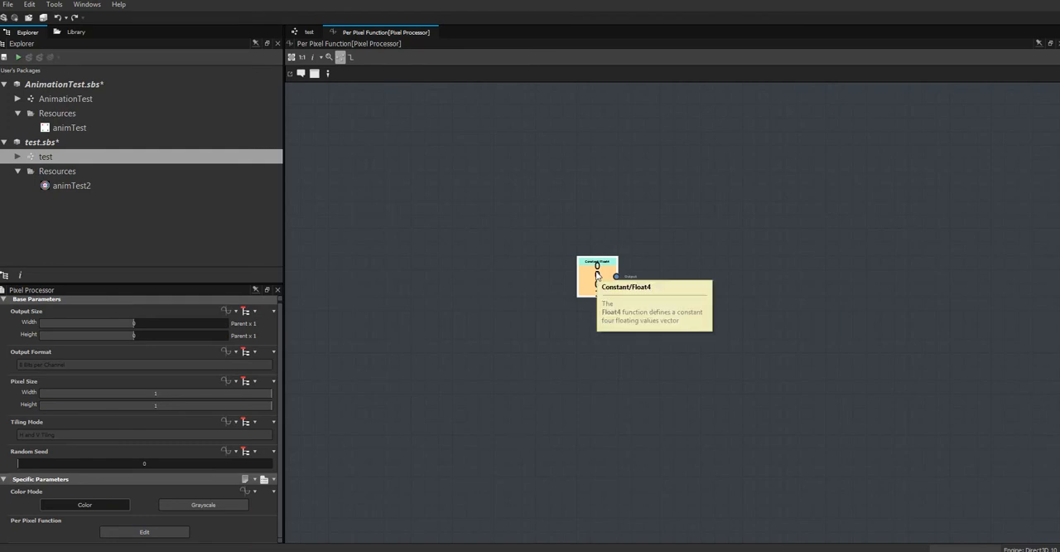
{"action": "key", "text": "Delete"}
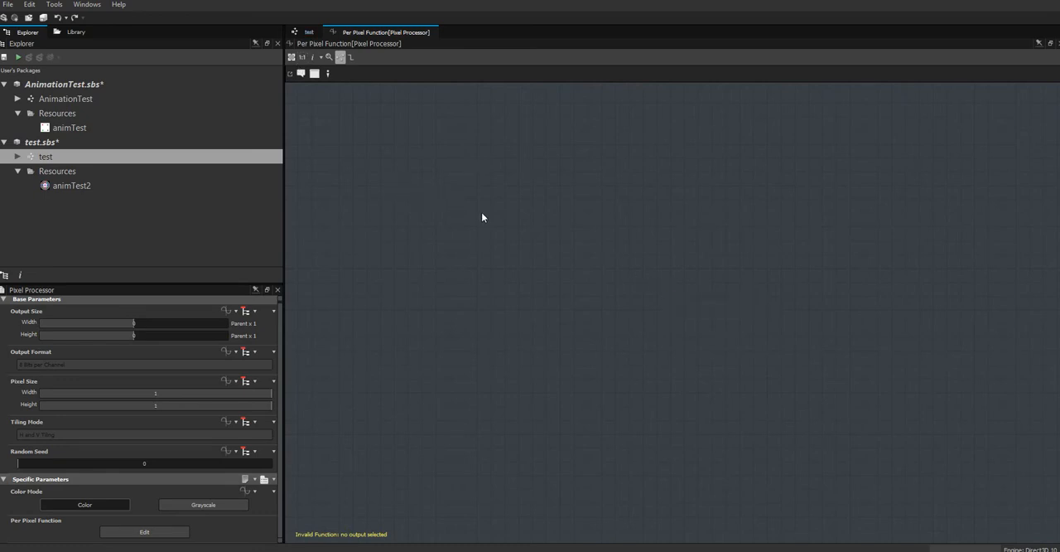
Add a Sample Color node on the right side of the per pixel function and set it as the output node.
{"action": "right_click", "coordinate": [602, 206]}
{"action": "mouse_move", "coordinate": [605, 207]}
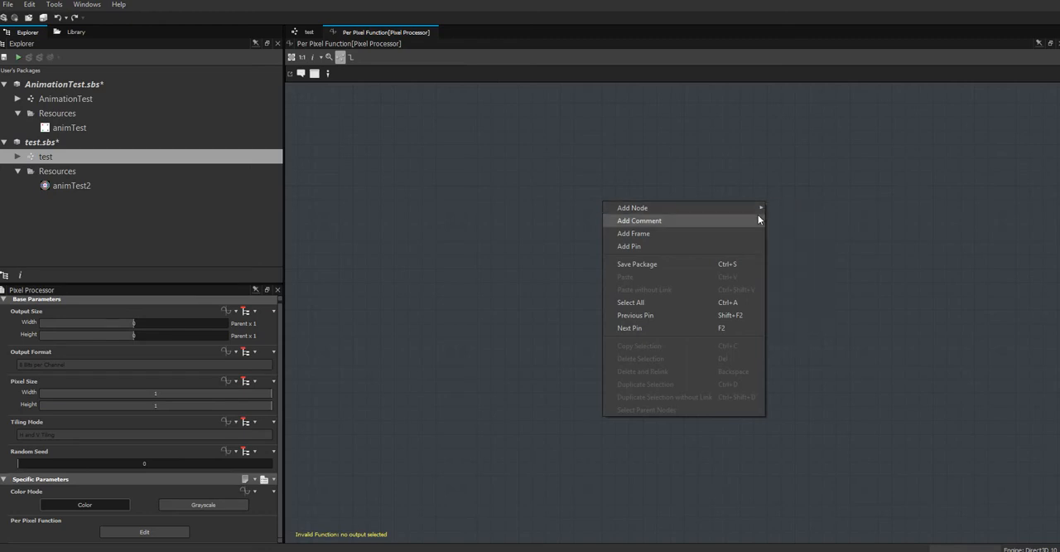
{"action": "mouse_move", "coordinate": [757, 208]}
{"action": "mouse_move", "coordinate": [787, 217]}
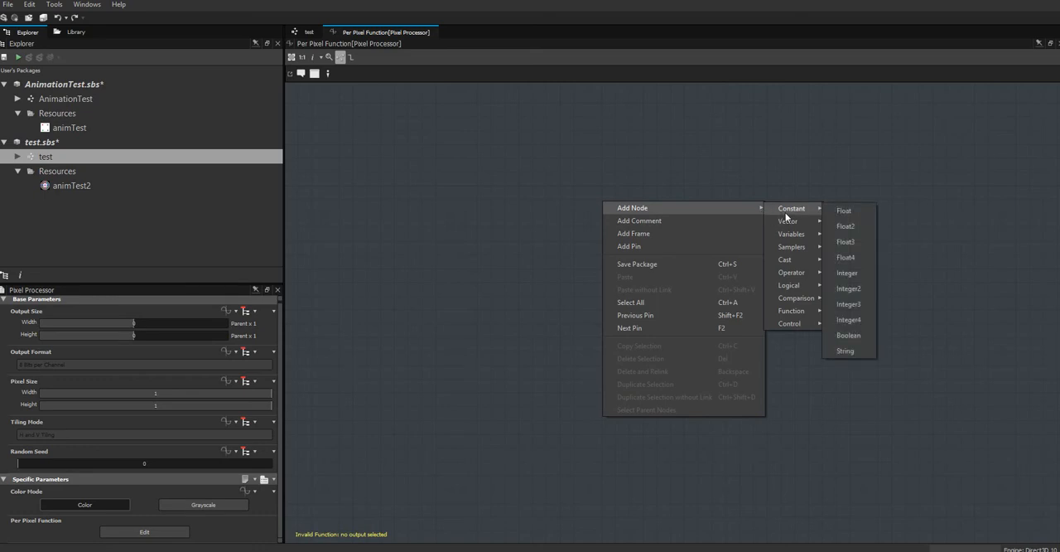
{"action": "mouse_move", "coordinate": [803, 237]}
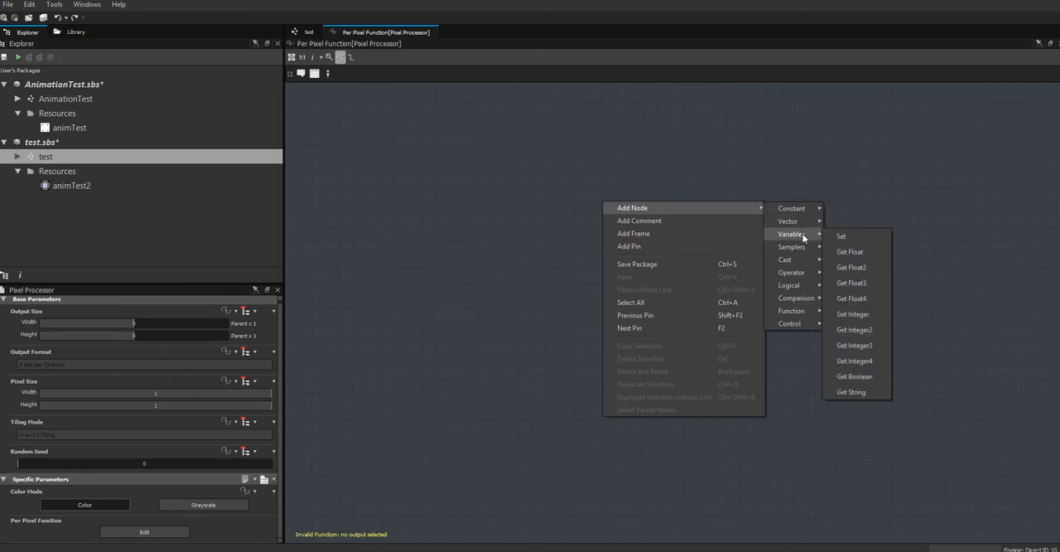
{"action": "mouse_move", "coordinate": [800, 262]}
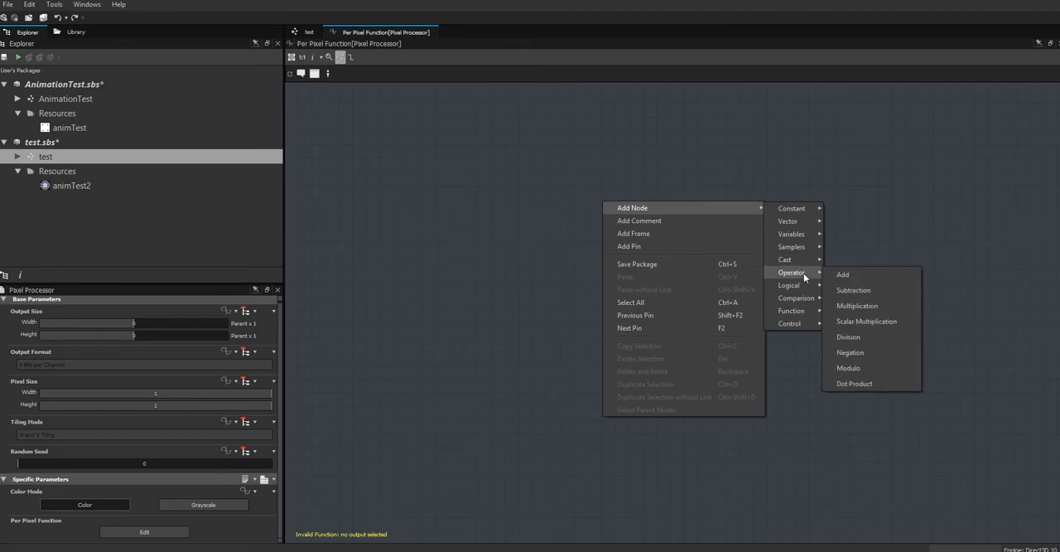
{"action": "mouse_move", "coordinate": [805, 327]}
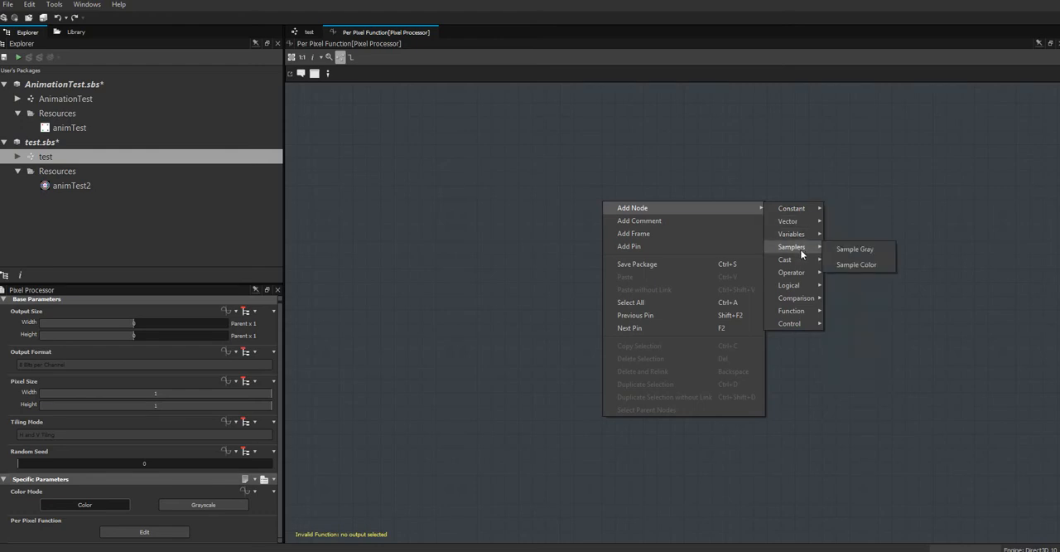
{"action": "left_click", "coordinate": [863, 266]}
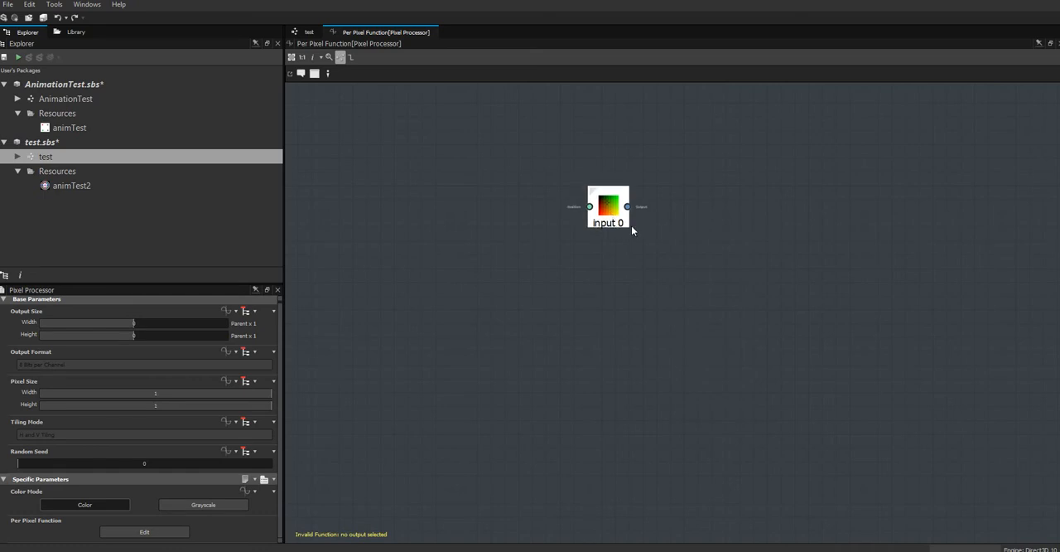
{"action": "left_click_drag", "start_coordinate": [629, 225], "coordinate": [813, 265]}
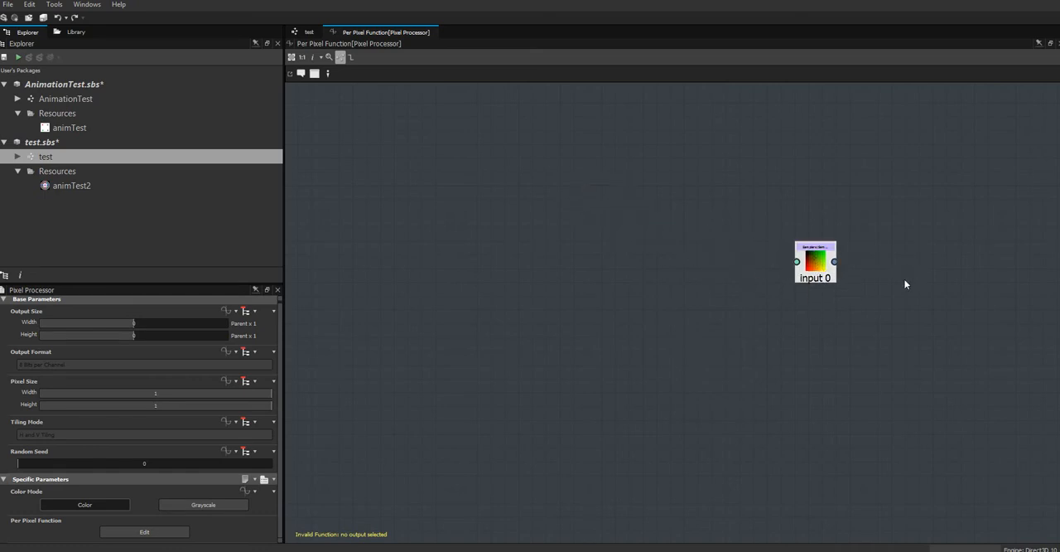
{"action": "right_click", "coordinate": [810, 268]}
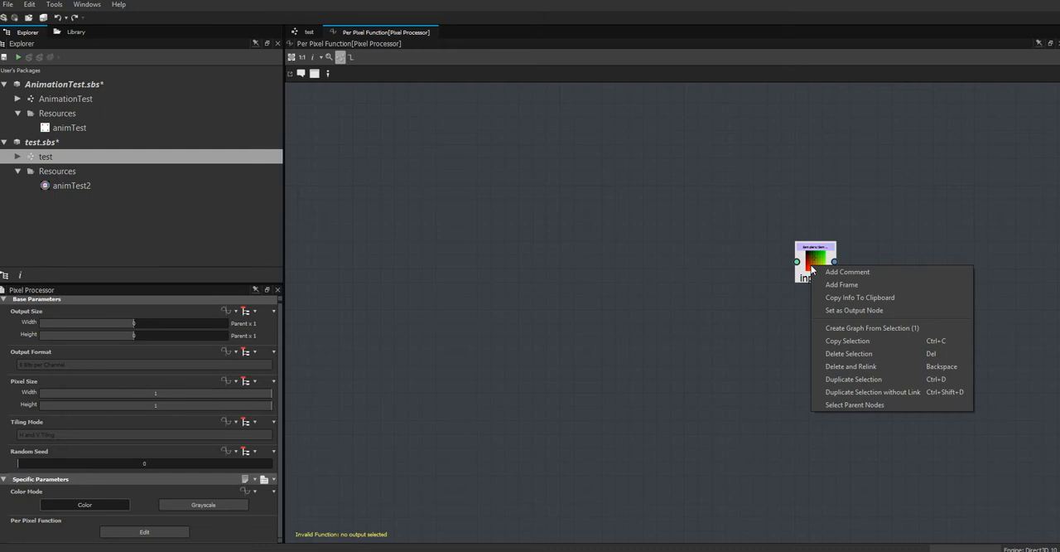
{"action": "left_click", "coordinate": [846, 312]}
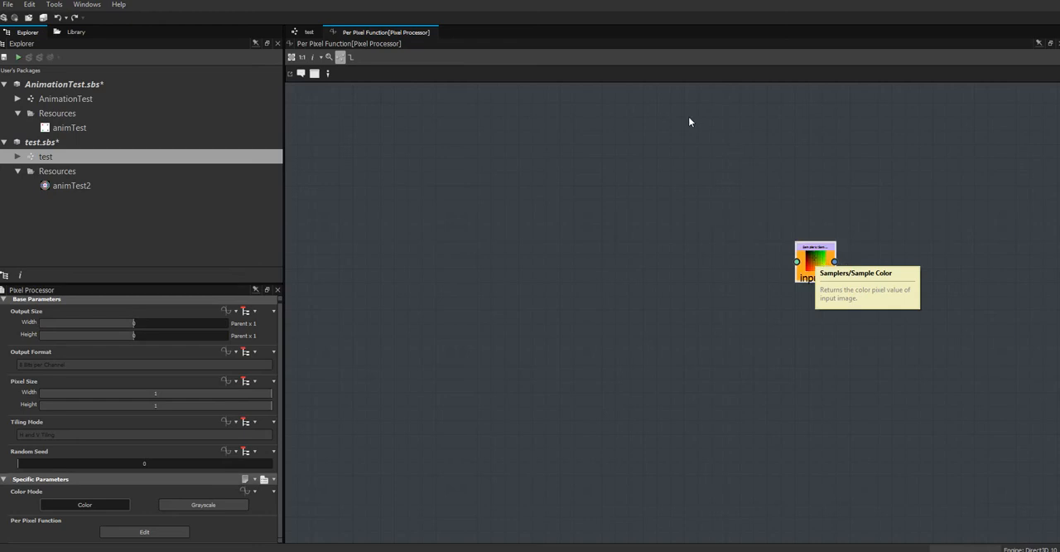
Check the test graph briefly, return to the per pixel function and add a Get Float2 variable node above and left of Sample Color.
{"action": "left_click", "coordinate": [308, 34]}
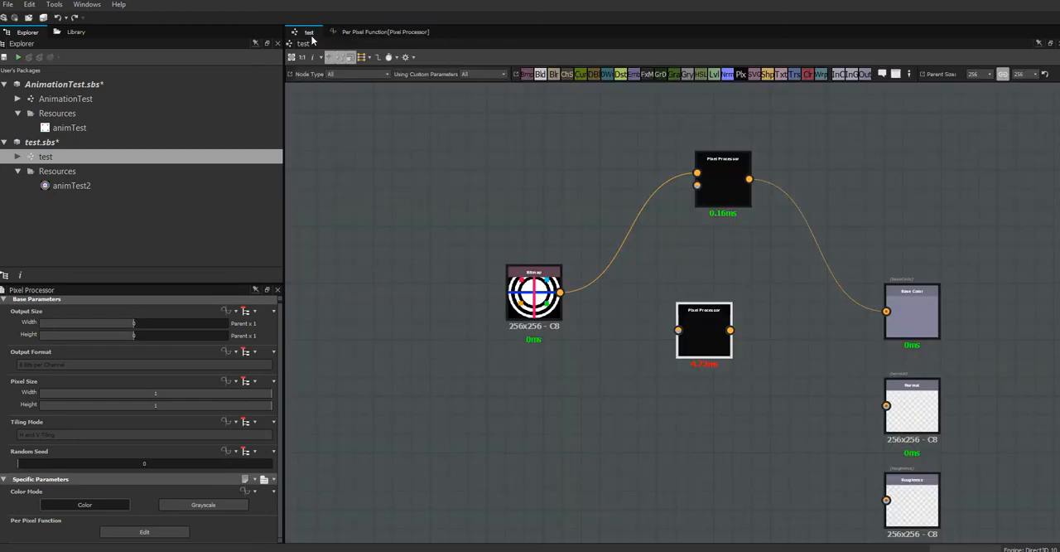
{"action": "left_click", "coordinate": [365, 32]}
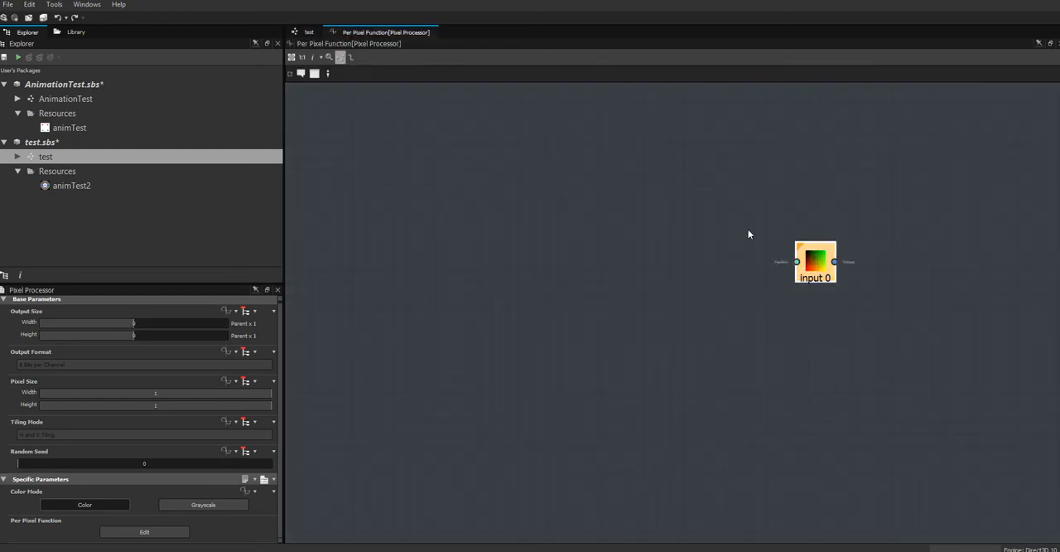
{"action": "right_click", "coordinate": [632, 171]}
{"action": "mouse_move", "coordinate": [678, 184]}
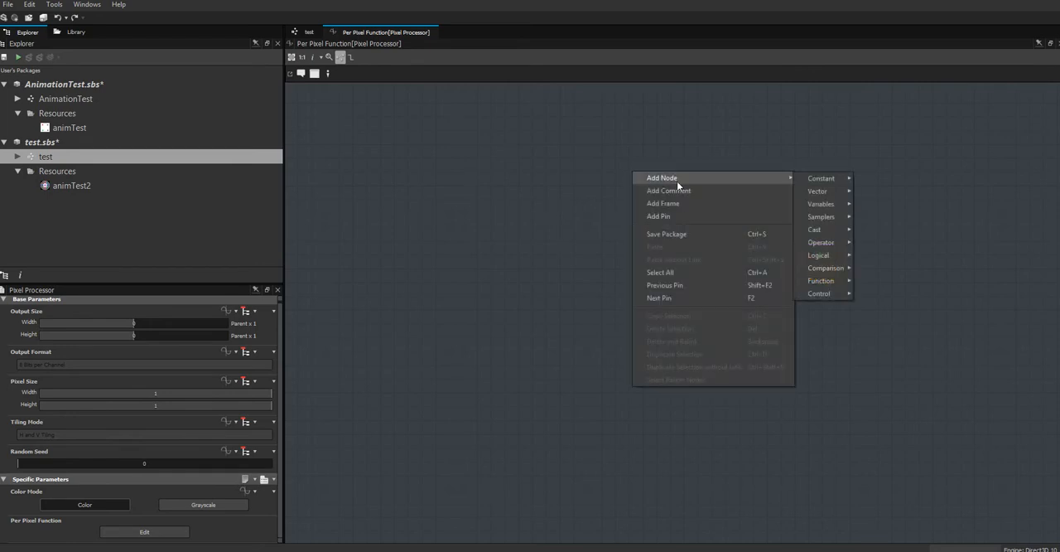
{"action": "mouse_move", "coordinate": [837, 204]}
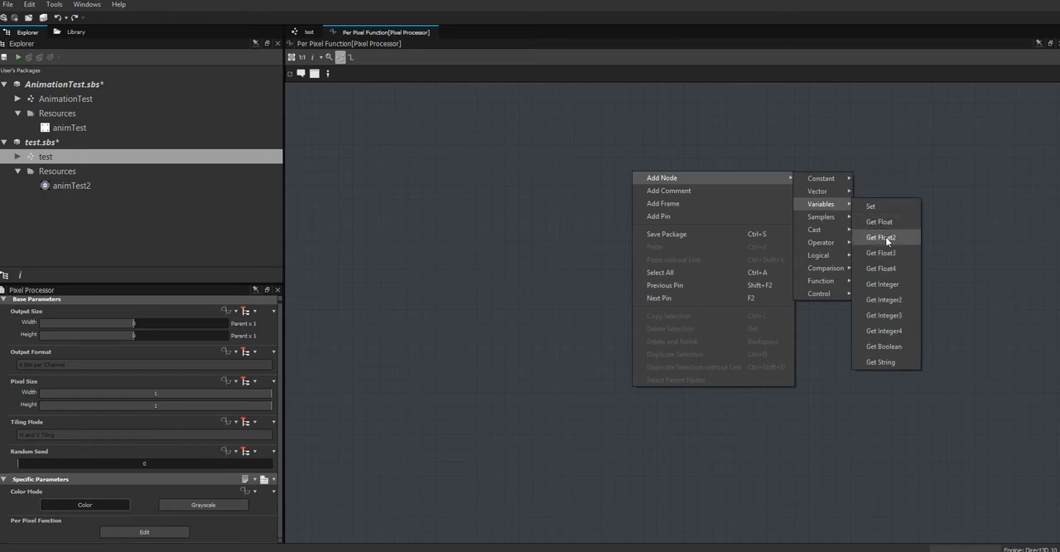
{"action": "left_click", "coordinate": [881, 238]}
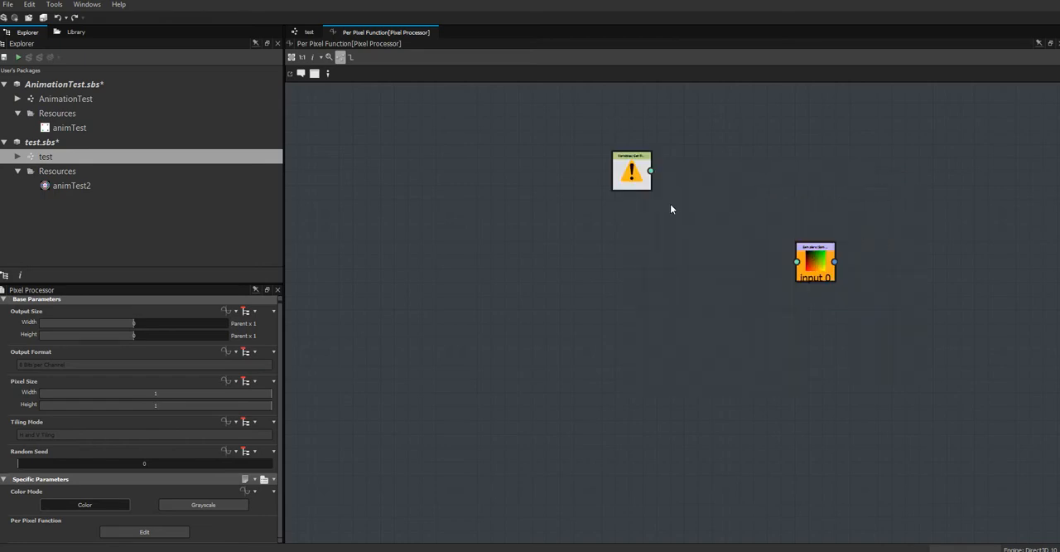
Add a Get Float variable node below the Get Float2 node and space the two nodes apart.
{"action": "right_click", "coordinate": [635, 279]}
{"action": "mouse_move", "coordinate": [689, 290]}
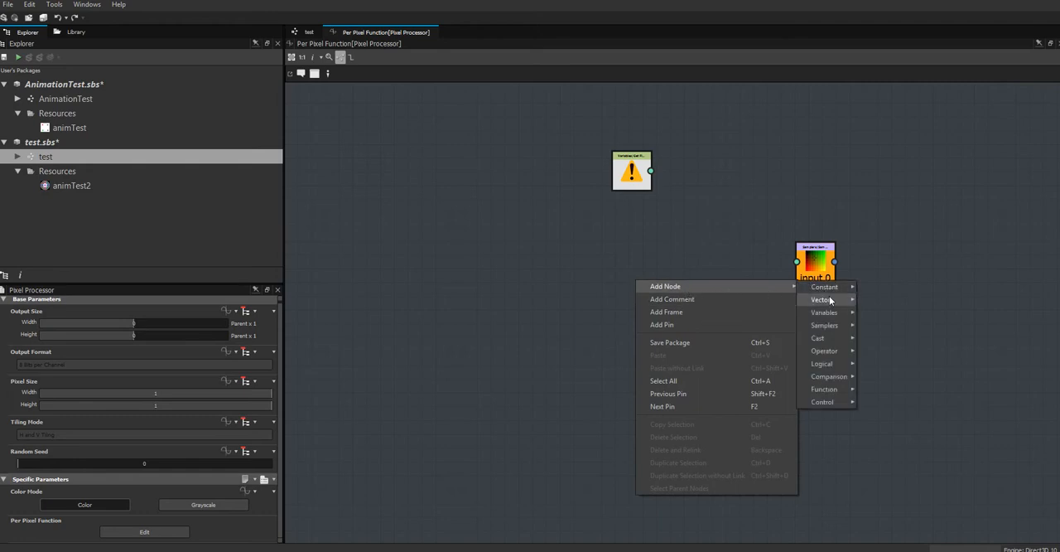
{"action": "mouse_move", "coordinate": [830, 300]}
{"action": "left_click", "coordinate": [889, 332]}
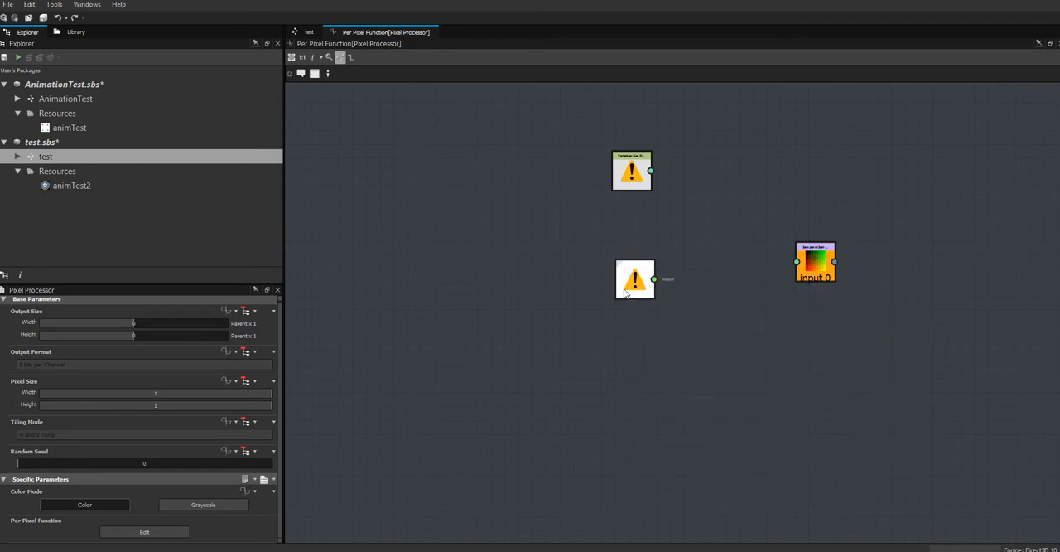
{"action": "left_click_drag", "start_coordinate": [626, 289], "coordinate": [627, 313]}
{"action": "mouse_move", "coordinate": [635, 174]}
{"action": "left_mouse_down"}
{"action": "mouse_move", "coordinate": [645, 168]}
{"action": "mouse_move", "coordinate": [636, 168]}
{"action": "left_mouse_up"}
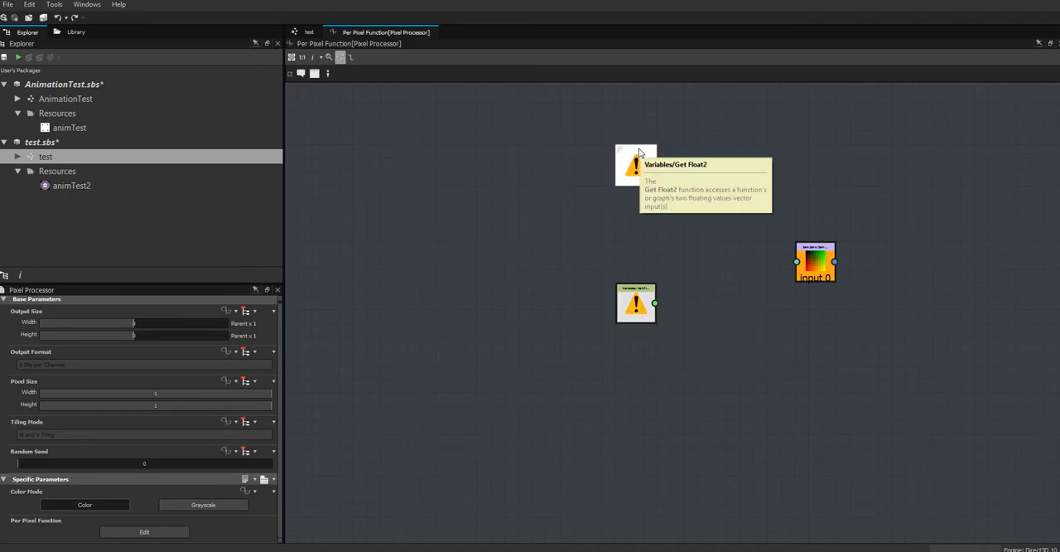
Reposition the Get Float2 node slightly and set its variable to $pos.
{"action": "mouse_move", "coordinate": [635, 165]}
{"action": "left_mouse_down"}
{"action": "mouse_move", "coordinate": [629, 206]}
{"action": "mouse_move", "coordinate": [629, 178]}
{"action": "left_mouse_up"}
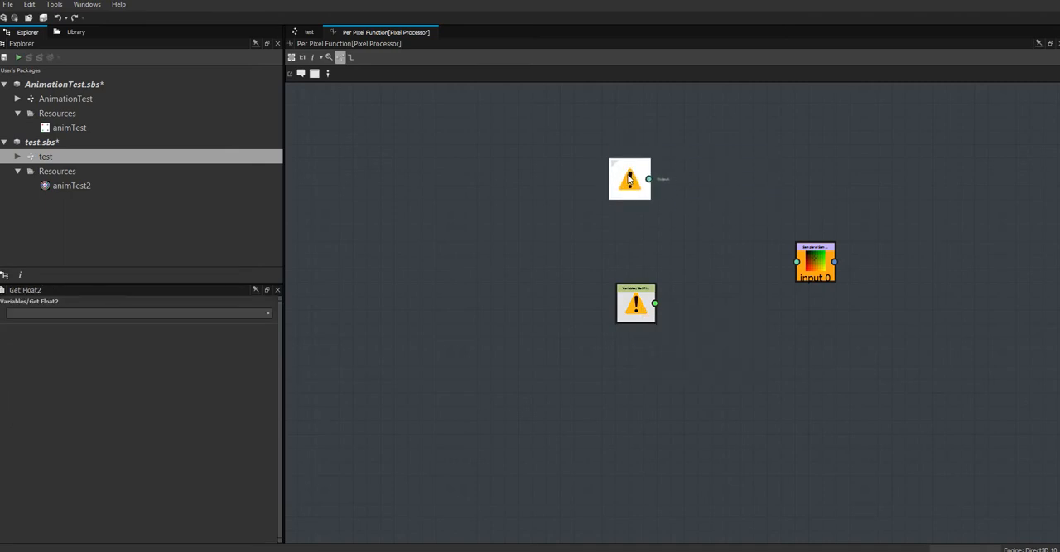
{"action": "left_click", "coordinate": [270, 313]}
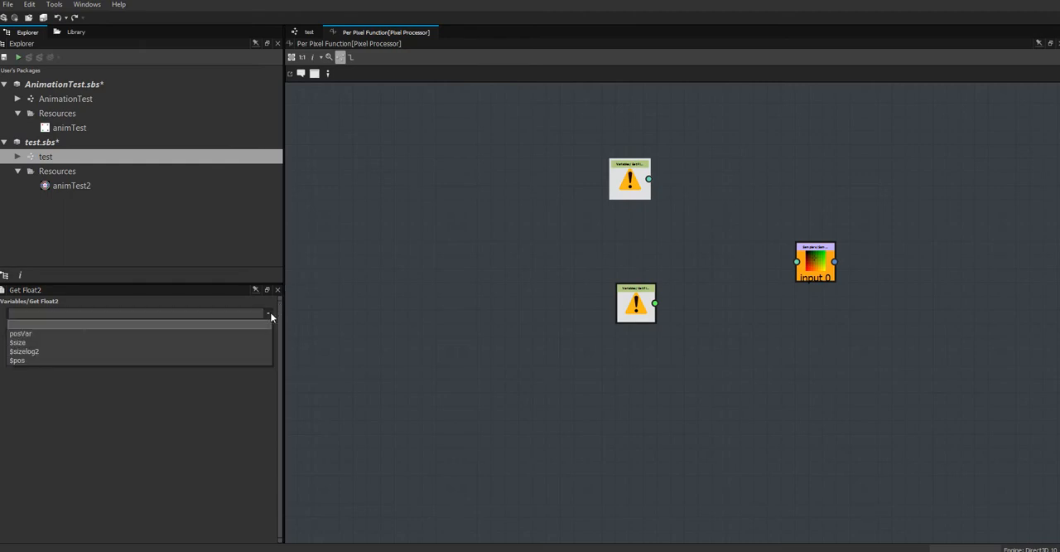
{"action": "left_click", "coordinate": [181, 359]}
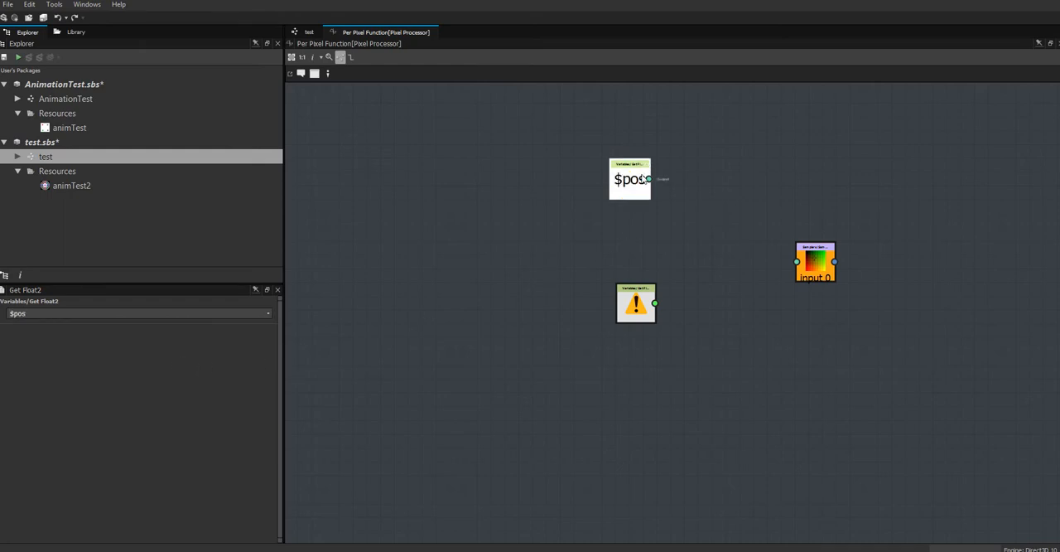
Move the $pos node up, set the Get Float node's variable to $time and move that node further left.
{"action": "left_click_drag", "start_coordinate": [635, 178], "coordinate": [647, 138]}
{"action": "left_click", "coordinate": [638, 305]}
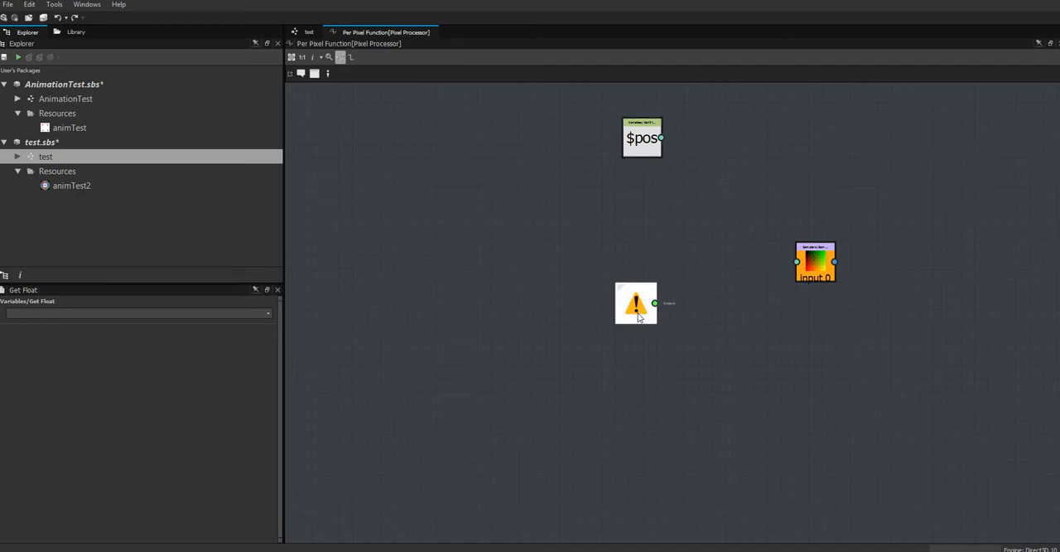
{"action": "left_click_drag", "start_coordinate": [637, 320], "coordinate": [622, 322]}
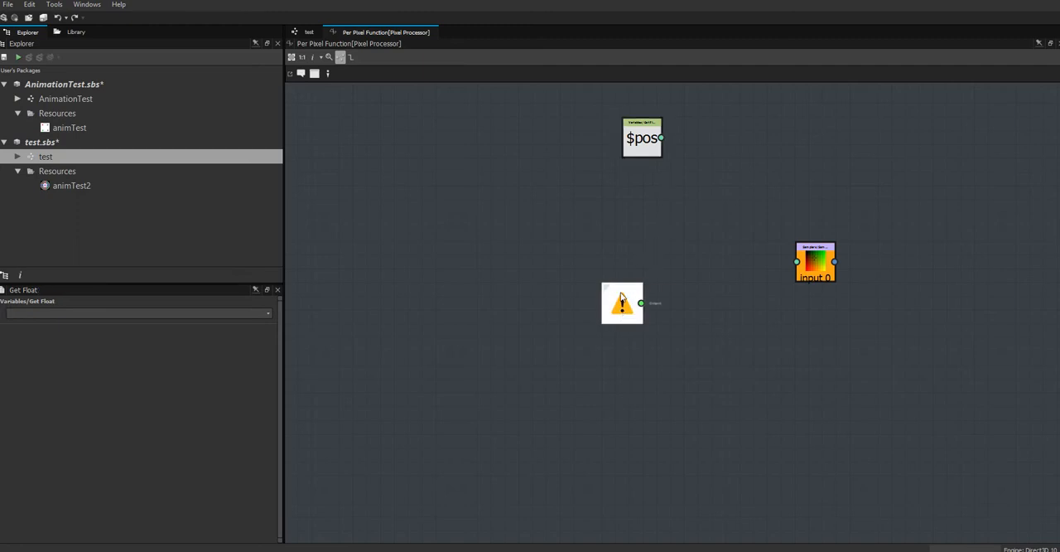
{"action": "left_click", "coordinate": [268, 314]}
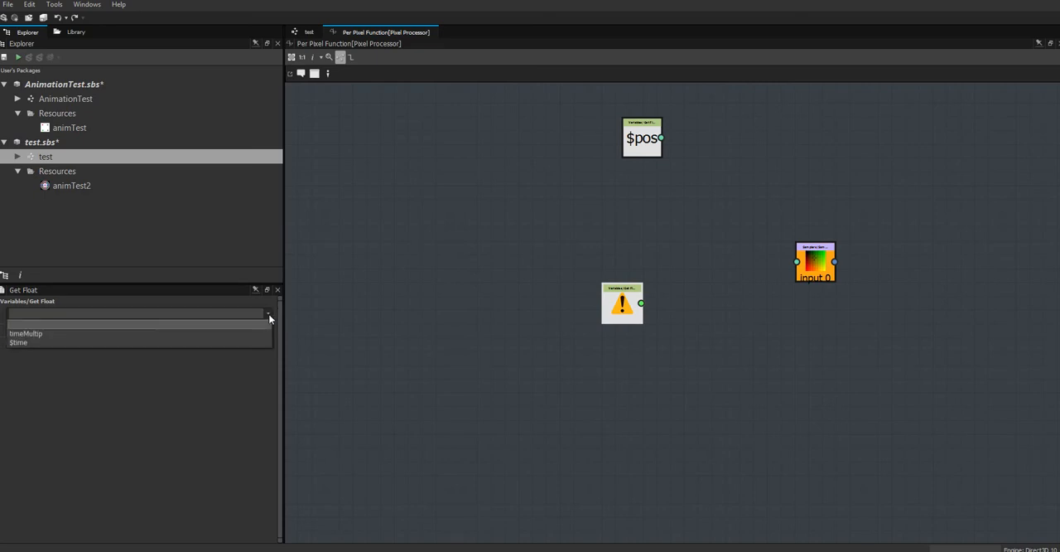
{"action": "left_click", "coordinate": [186, 344]}
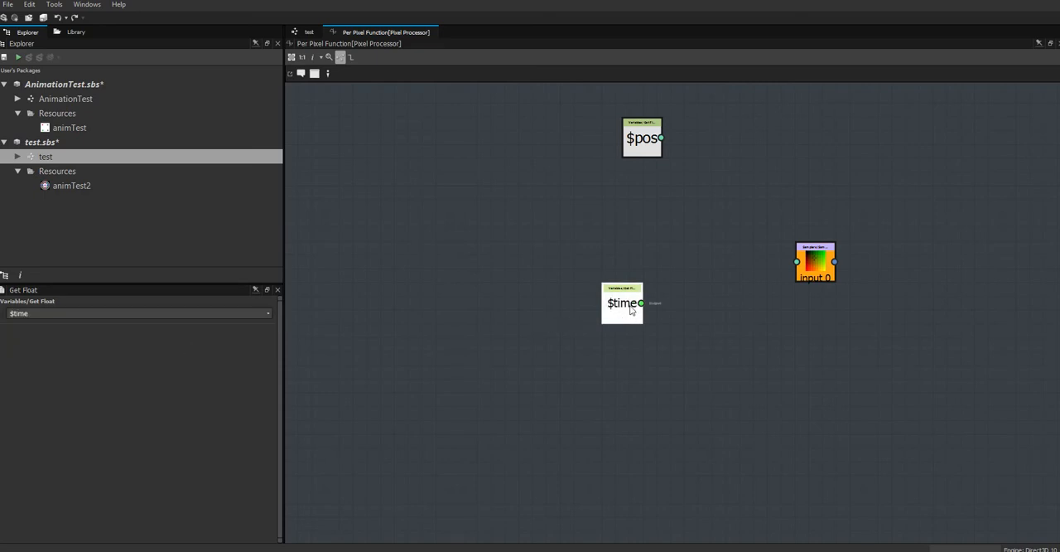
{"action": "left_click_drag", "start_coordinate": [631, 310], "coordinate": [492, 323]}
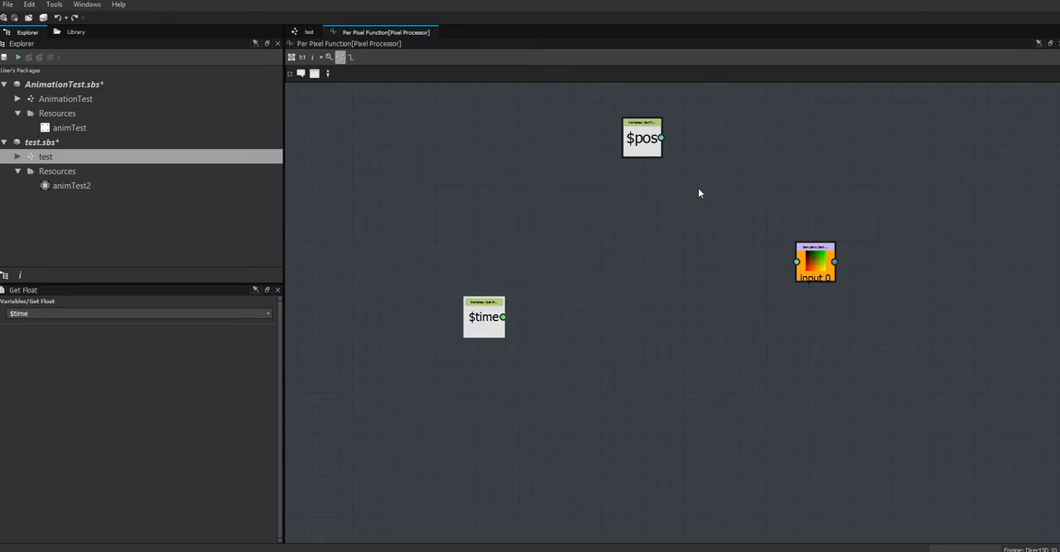
Reposition the $pos and Sample Color nodes in the upper part of the function graph.
{"action": "left_click_drag", "start_coordinate": [655, 141], "coordinate": [711, 183]}
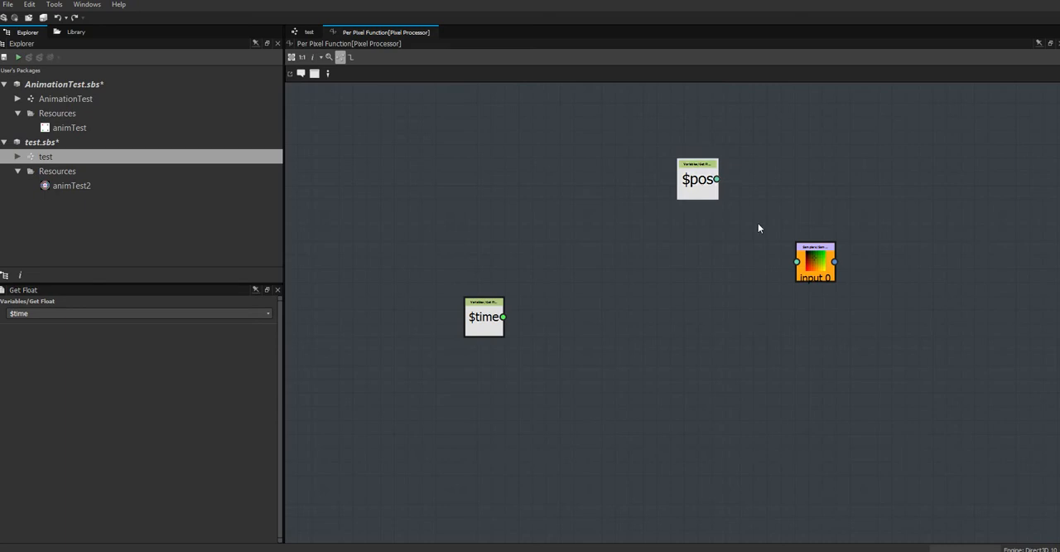
{"action": "left_click_drag", "start_coordinate": [816, 266], "coordinate": [829, 252]}
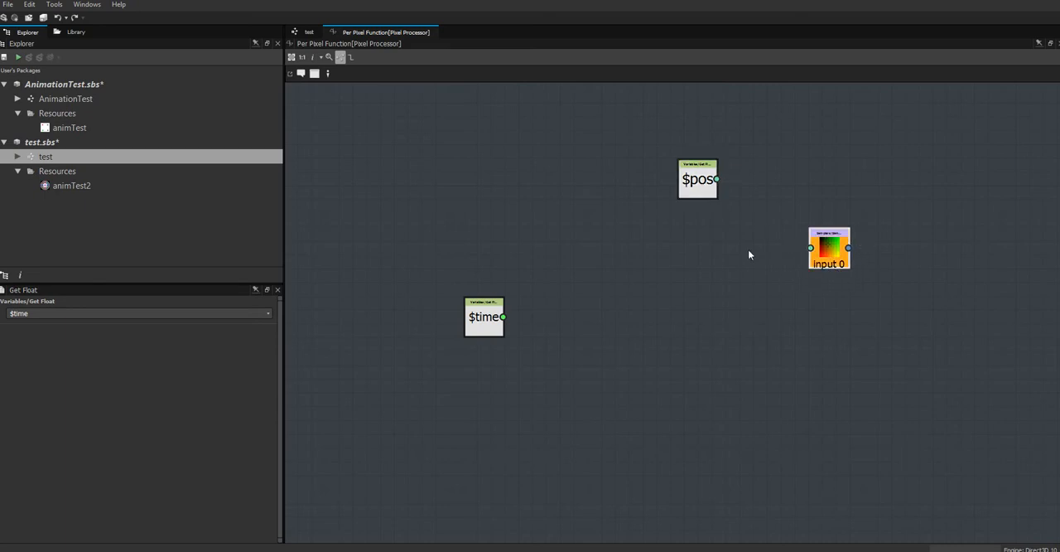
{"action": "left_click_drag", "start_coordinate": [702, 191], "coordinate": [682, 182]}
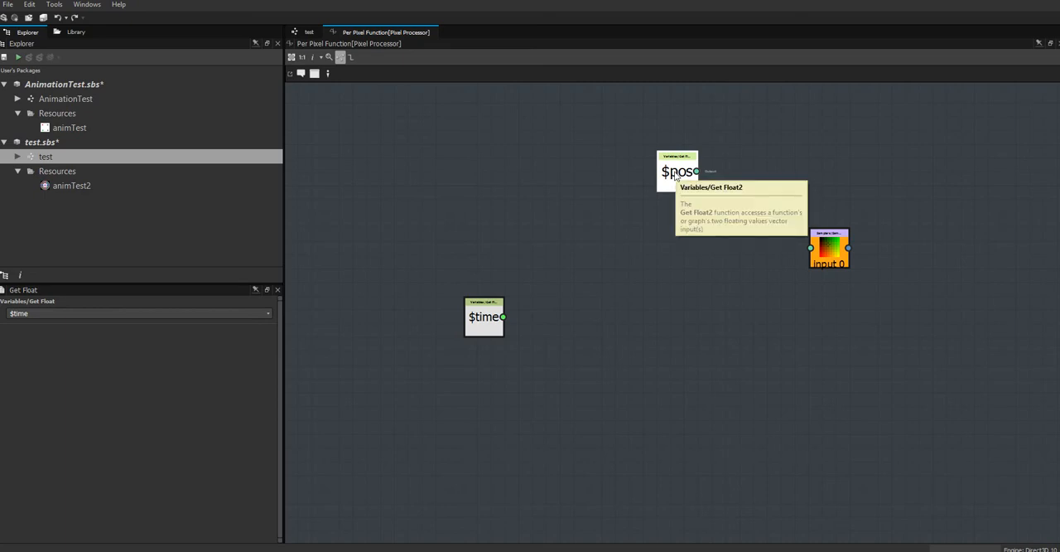
Insert an Add operator node between the $pos and Sample Color nodes and shift $pos left to make room.
{"action": "right_click", "coordinate": [694, 236]}
{"action": "mouse_move", "coordinate": [720, 238]}
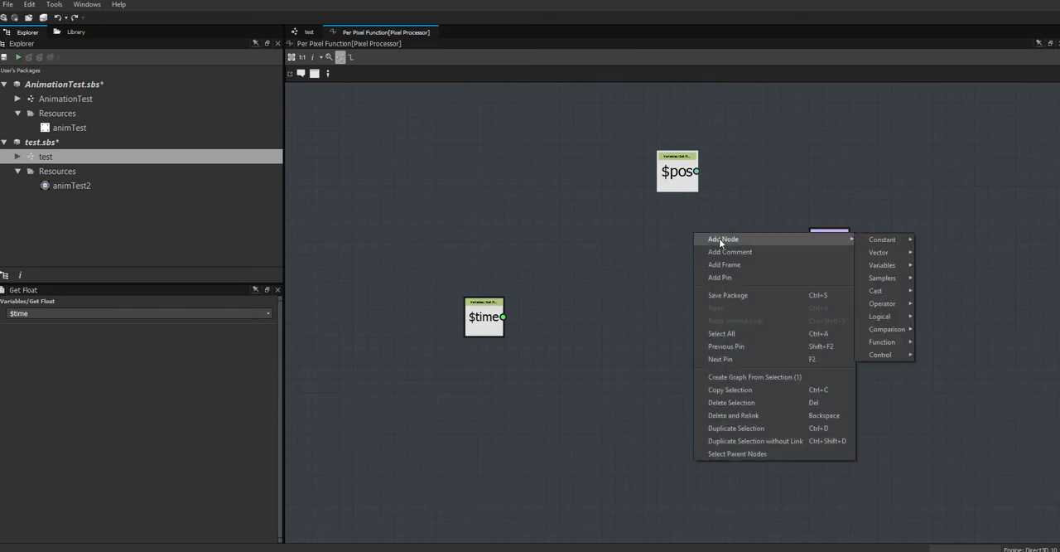
{"action": "mouse_move", "coordinate": [895, 306]}
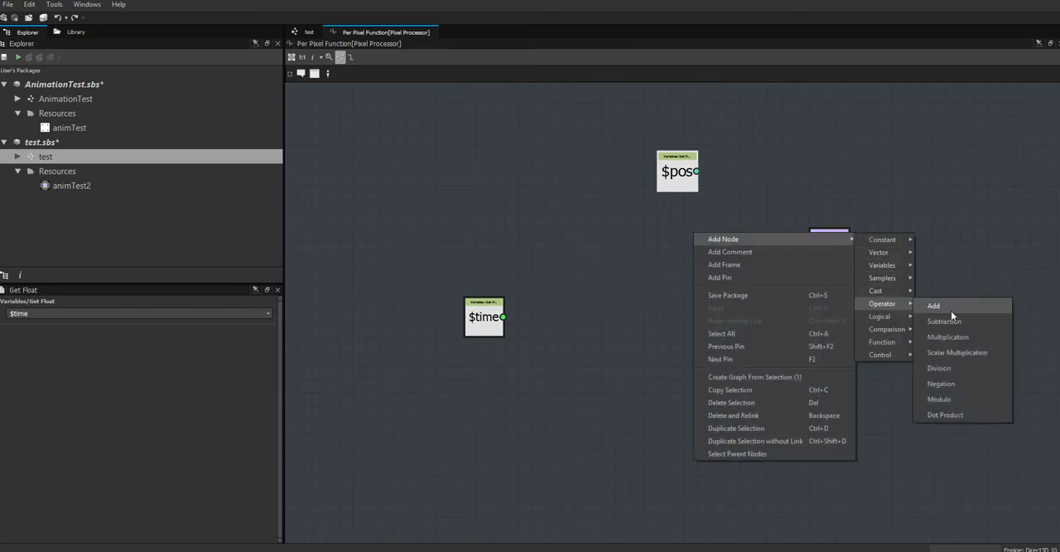
{"action": "left_click", "coordinate": [951, 310]}
{"action": "left_click_drag", "start_coordinate": [713, 248], "coordinate": [732, 228]}
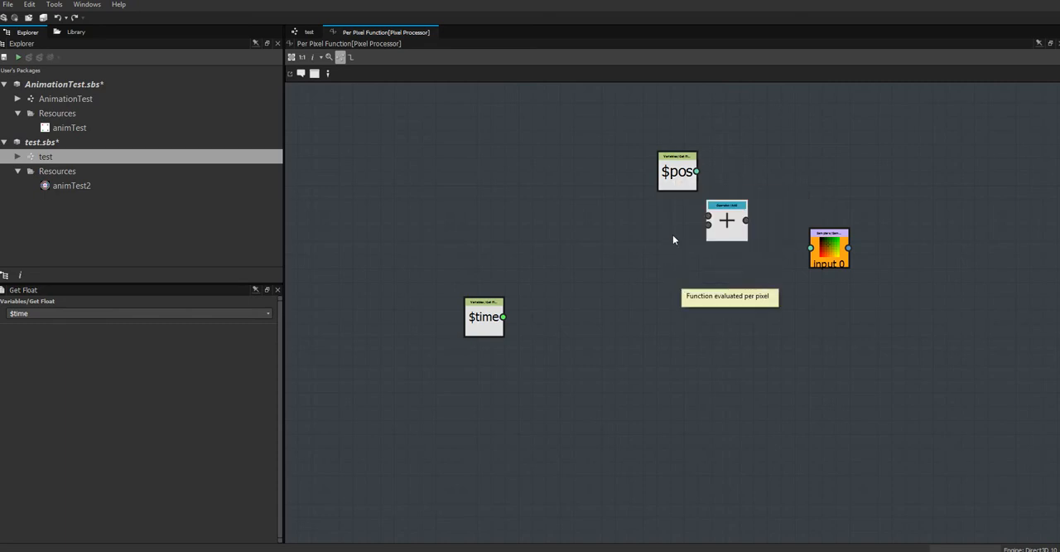
{"action": "left_click_drag", "start_coordinate": [678, 186], "coordinate": [643, 180]}
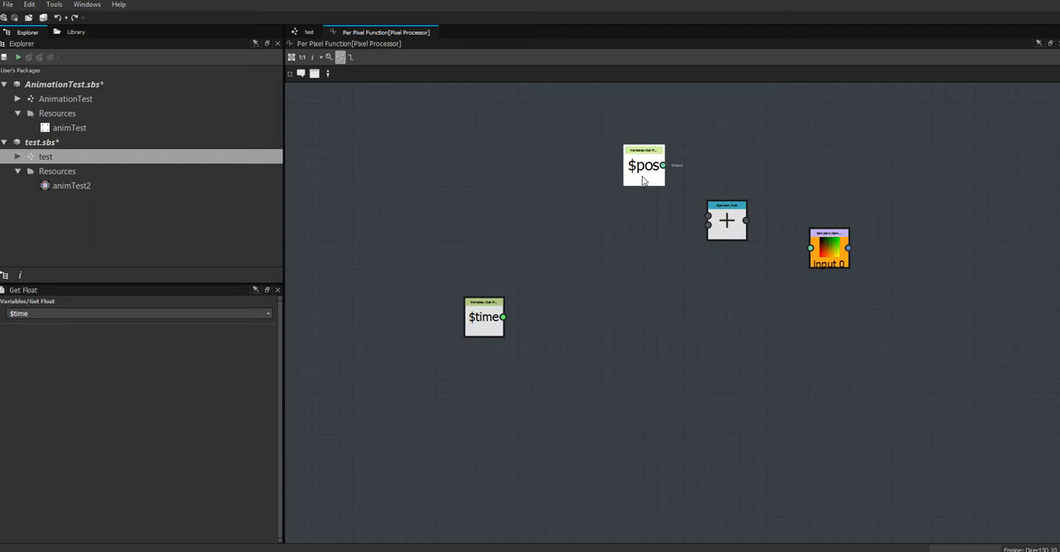
Add a Get Float2 variable node beneath the $pos node.
{"action": "right_click", "coordinate": [652, 239]}
{"action": "mouse_move", "coordinate": [675, 242]}
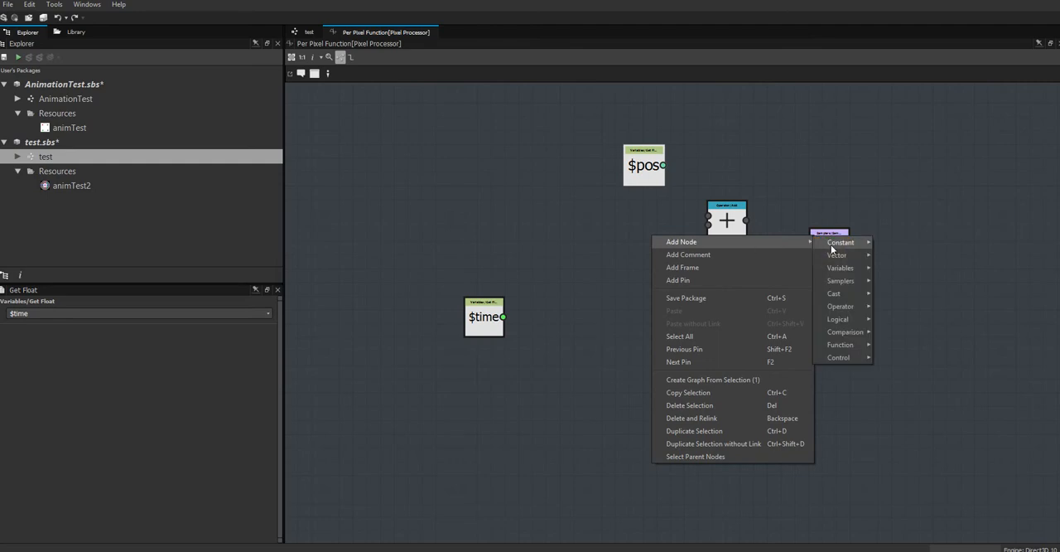
{"action": "mouse_move", "coordinate": [840, 245]}
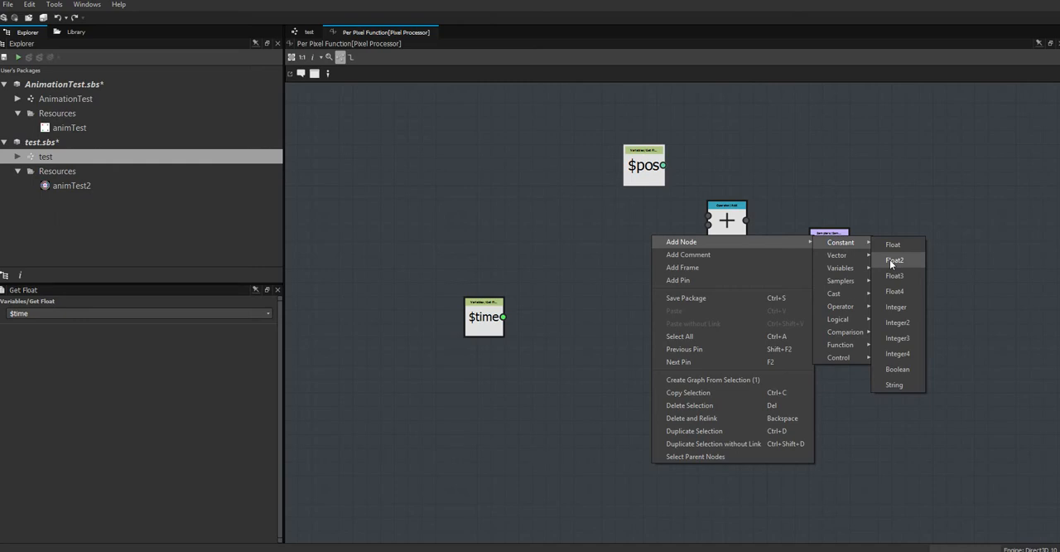
{"action": "mouse_move", "coordinate": [853, 270]}
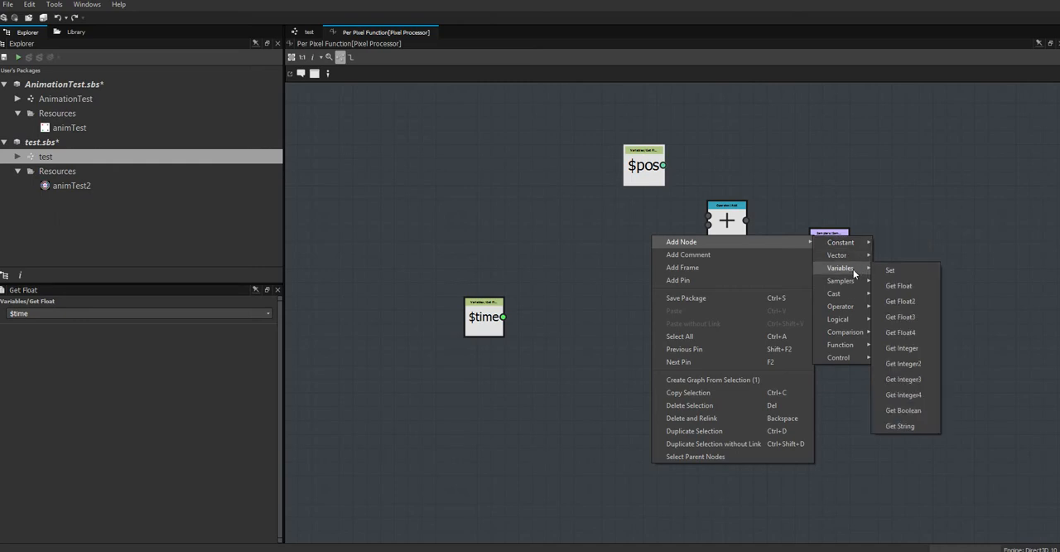
{"action": "left_click", "coordinate": [911, 303]}
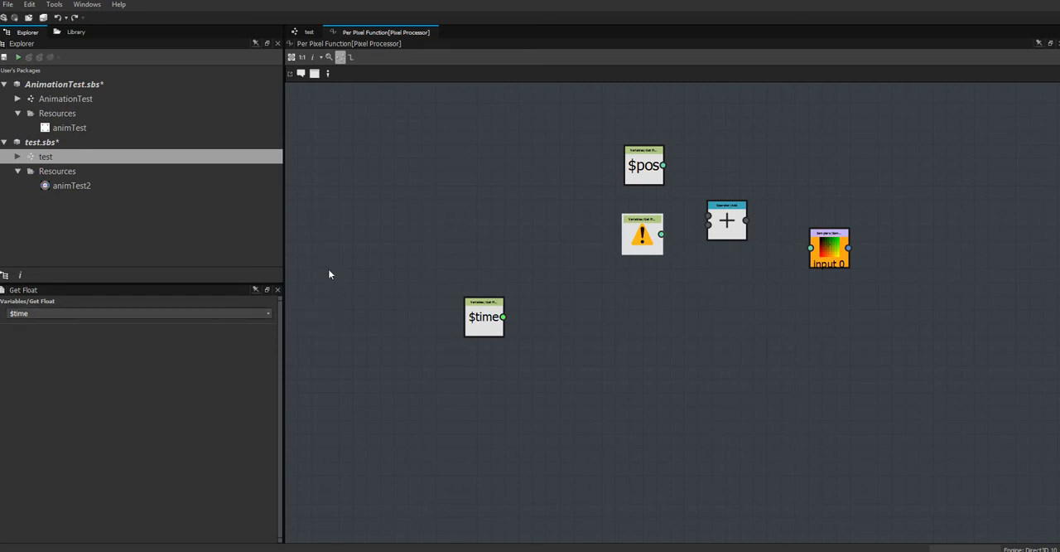
Change the Get Float node's variable to timeMultip and delete the unassigned Get Float2 node.
{"action": "left_click", "coordinate": [271, 315]}
{"action": "left_click", "coordinate": [199, 336]}
{"action": "left_click_drag", "start_coordinate": [650, 244], "coordinate": [644, 271]}
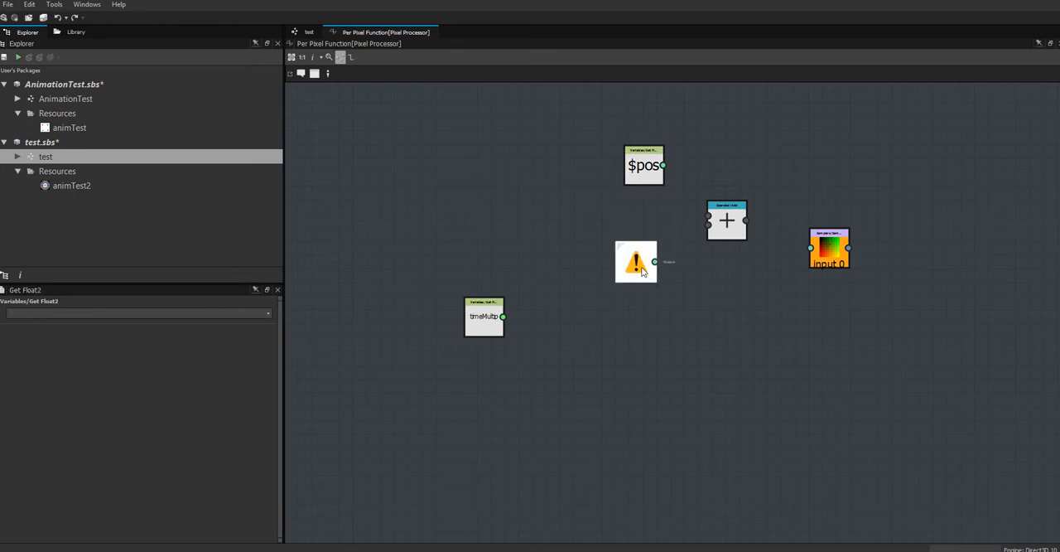
{"action": "key", "text": "Delete"}
Add a Get Float2 node below $pos, set its variable to posVar and adjust its position.
{"action": "right_click", "coordinate": [642, 233]}
{"action": "mouse_move", "coordinate": [740, 249]}
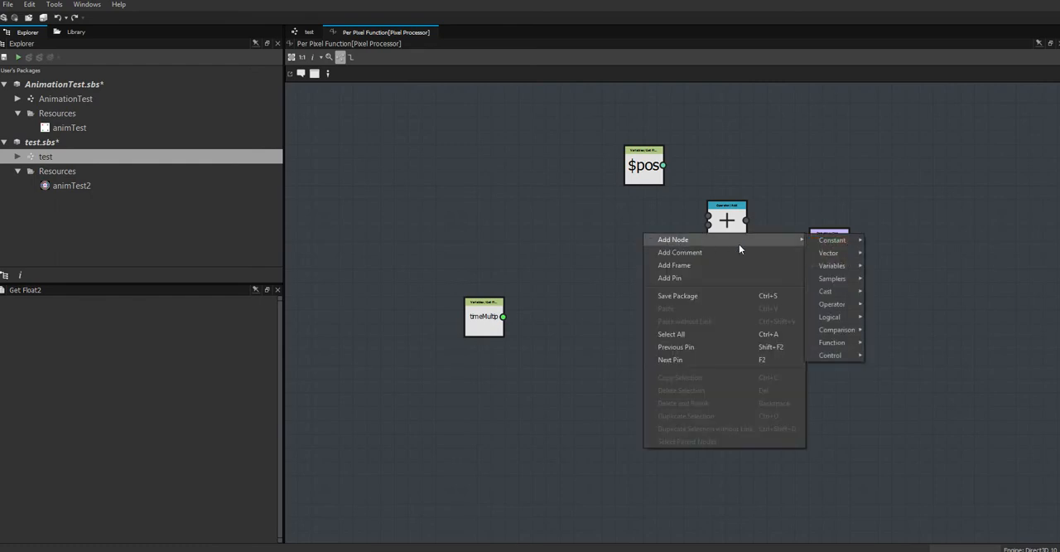
{"action": "mouse_move", "coordinate": [838, 265]}
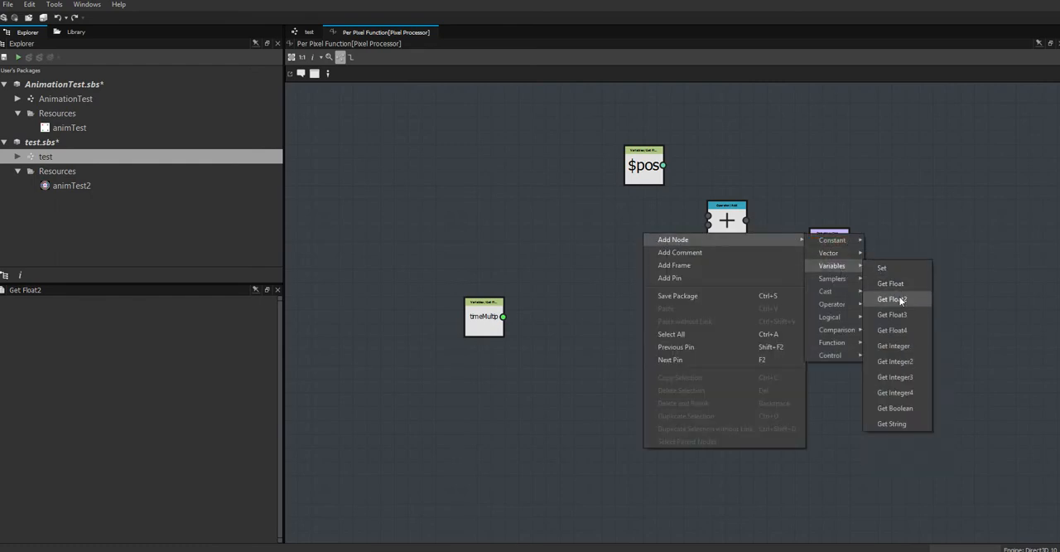
{"action": "left_click", "coordinate": [901, 300]}
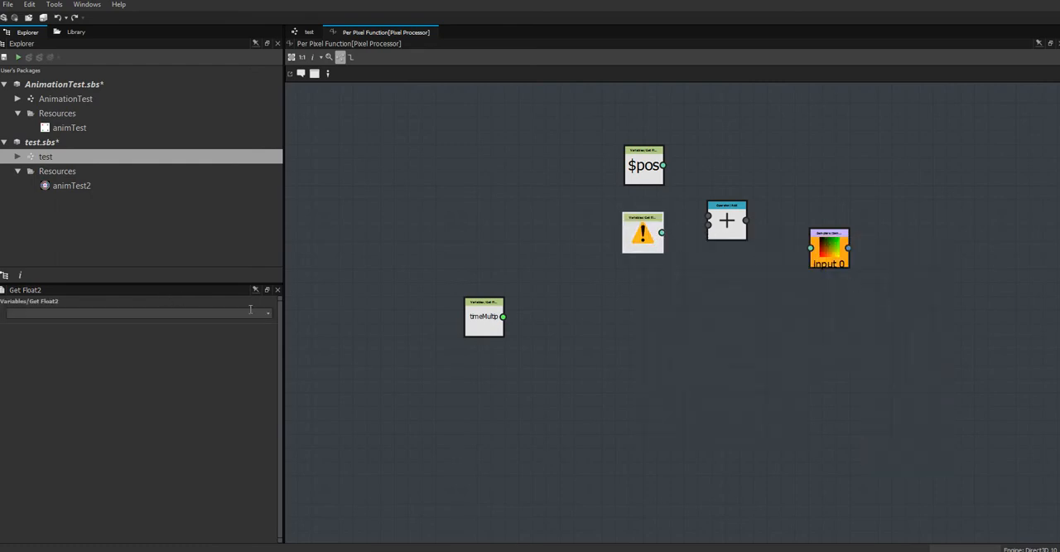
{"action": "left_click", "coordinate": [267, 313]}
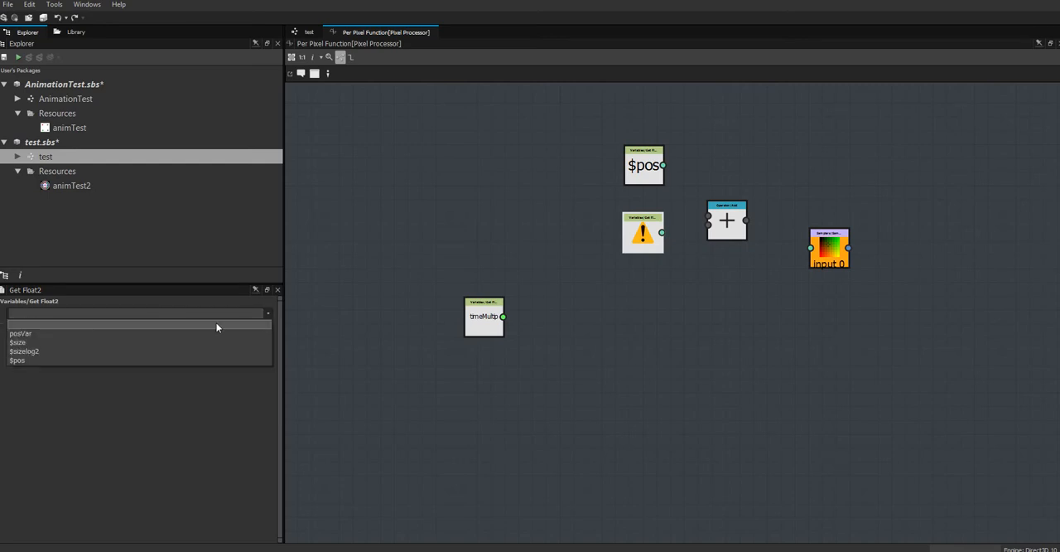
{"action": "left_click", "coordinate": [131, 335]}
{"action": "mouse_move", "coordinate": [648, 228]}
{"action": "left_mouse_down"}
{"action": "mouse_move", "coordinate": [649, 214]}
{"action": "mouse_move", "coordinate": [649, 228]}
{"action": "left_mouse_up"}
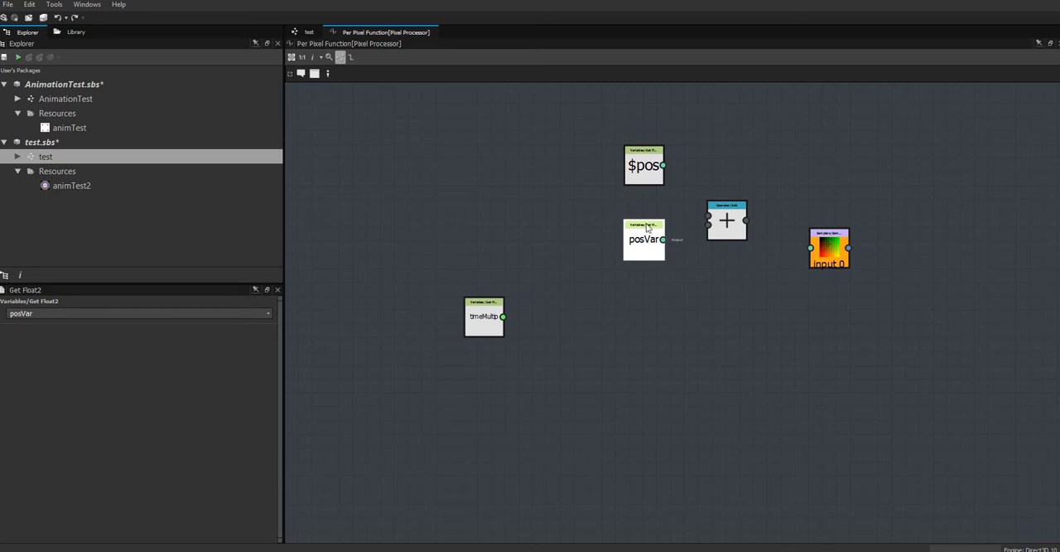
Connect $pos and posVar to the Add node's two inputs, and connect the Add output to Sample Color.
{"action": "left_click_drag", "start_coordinate": [645, 166], "coordinate": [646, 181]}
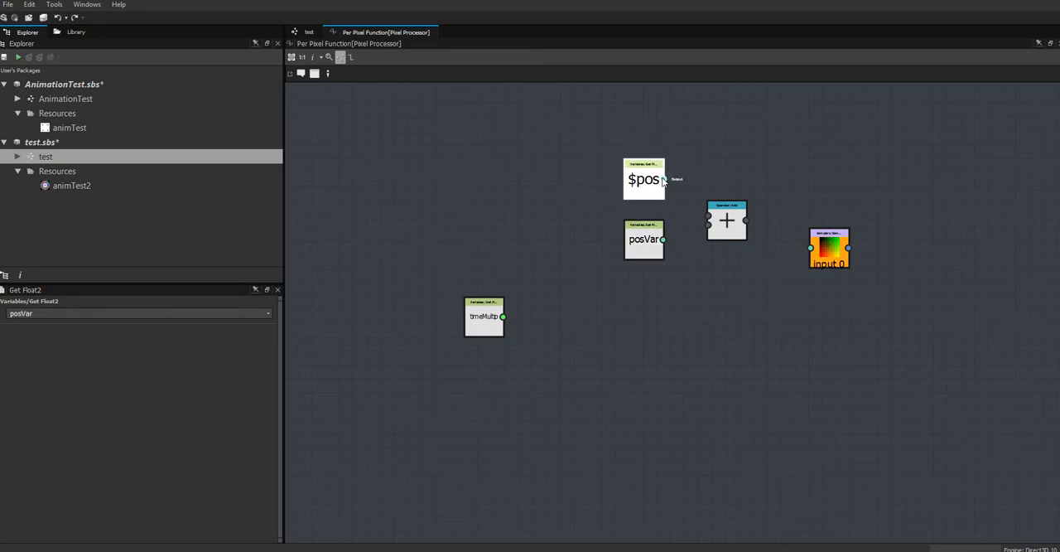
{"action": "left_click_drag", "start_coordinate": [696, 206], "coordinate": [708, 217]}
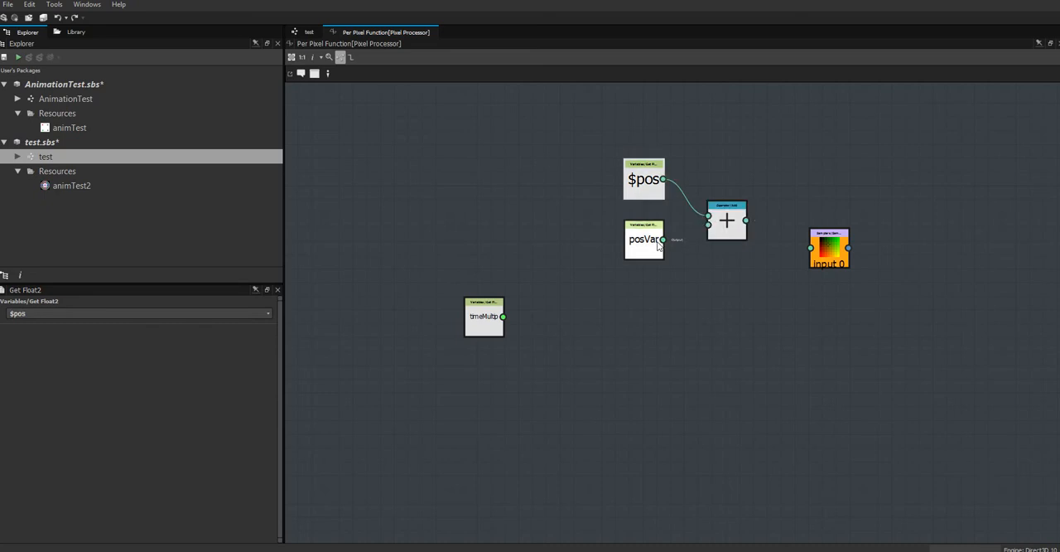
{"action": "left_click_drag", "start_coordinate": [664, 241], "coordinate": [709, 225]}
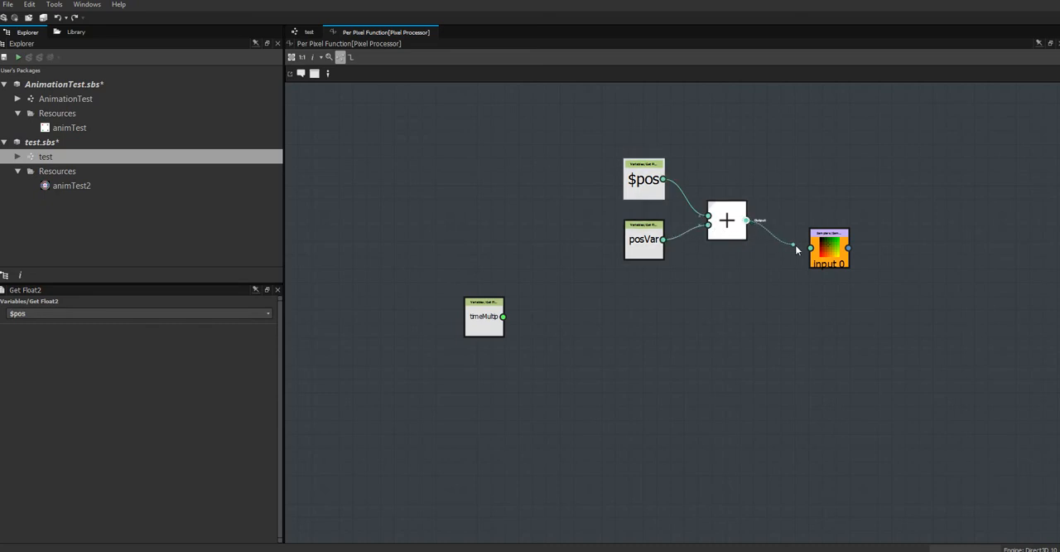
{"action": "left_click_drag", "start_coordinate": [795, 243], "coordinate": [810, 247]}
Tidy the connected Add, posVar and $pos nodes by shifting them slightly closer to Sample Color.
{"action": "left_click_drag", "start_coordinate": [739, 240], "coordinate": [753, 244]}
{"action": "left_click_drag", "start_coordinate": [646, 245], "coordinate": [654, 251]}
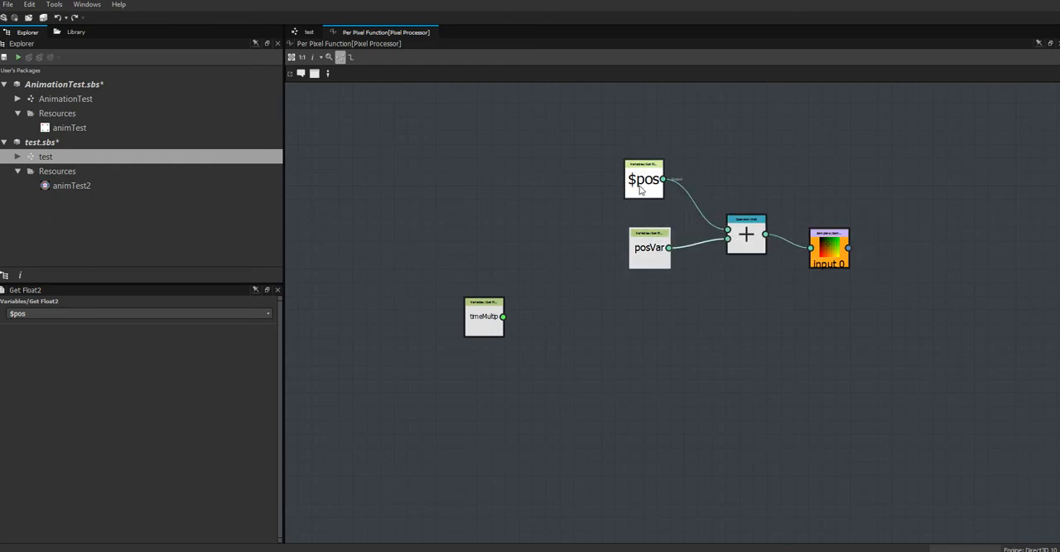
{"action": "mouse_move", "coordinate": [640, 189]}
{"action": "left_mouse_down"}
{"action": "mouse_move", "coordinate": [653, 188]}
{"action": "mouse_move", "coordinate": [645, 198]}
{"action": "left_mouse_up"}
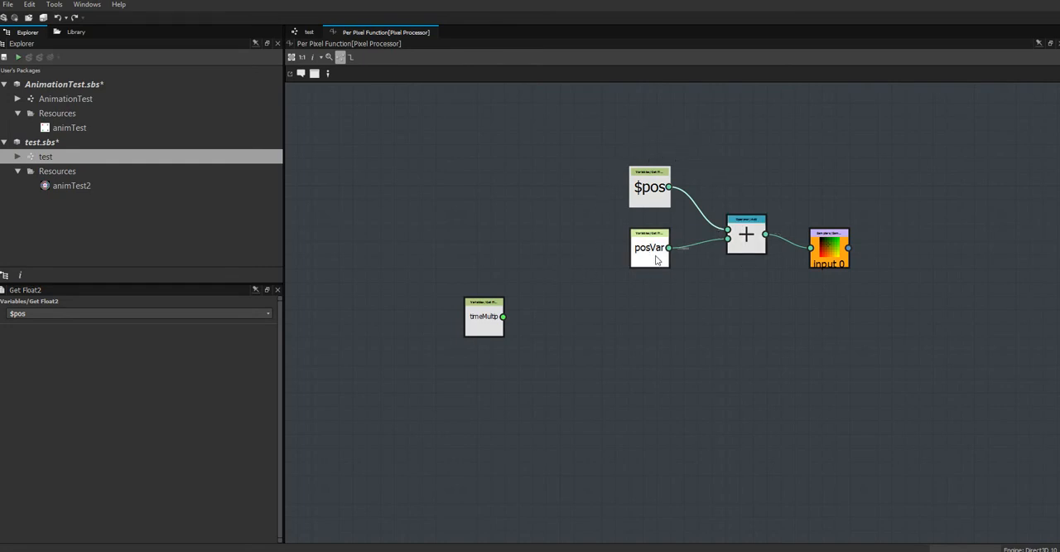
Return to the test graph and inspect the properties of the graph and its Bitmap node.
{"action": "left_click", "coordinate": [307, 32]}
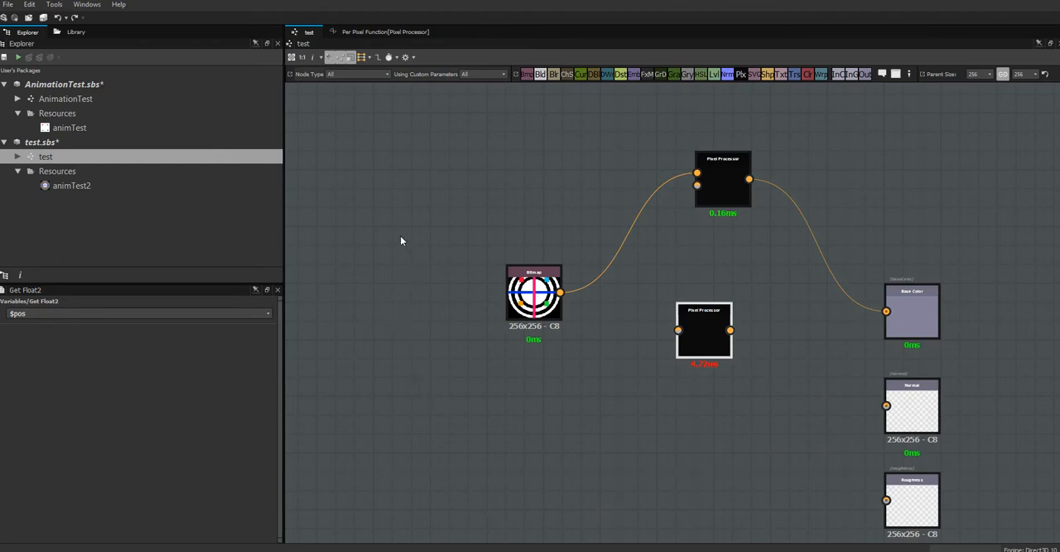
{"action": "left_click", "coordinate": [401, 212]}
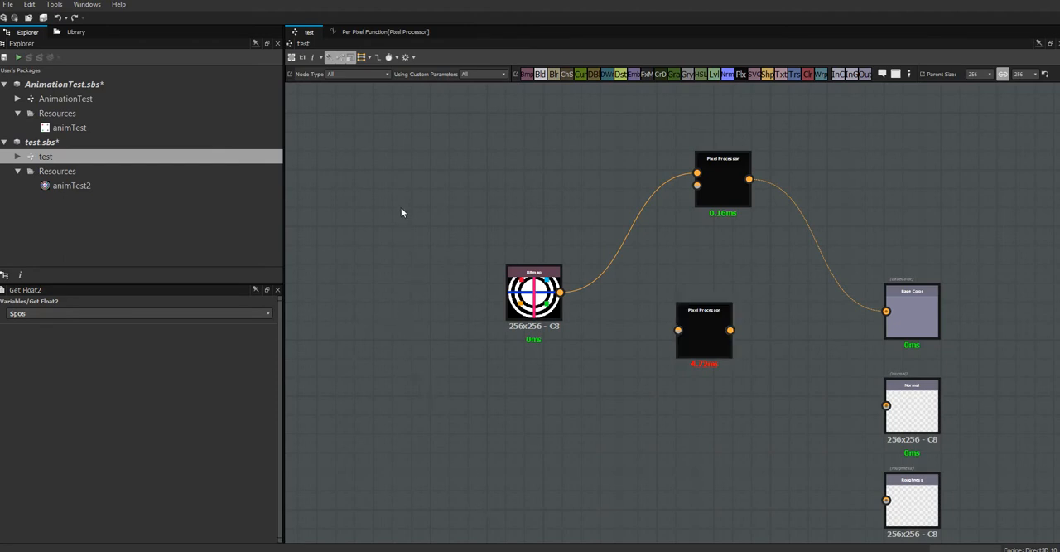
{"action": "left_click", "coordinate": [537, 296]}
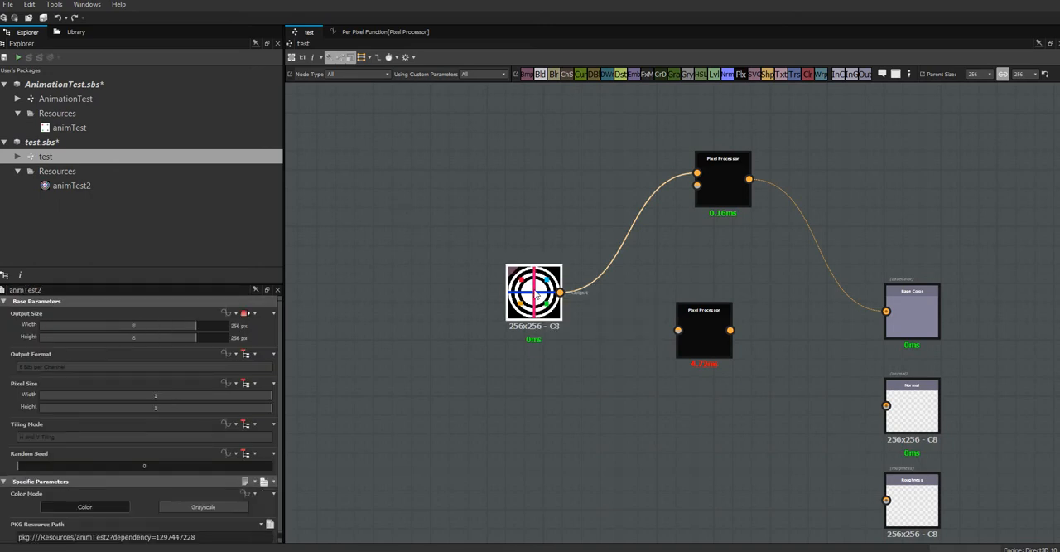
{"action": "left_click", "coordinate": [705, 336]}
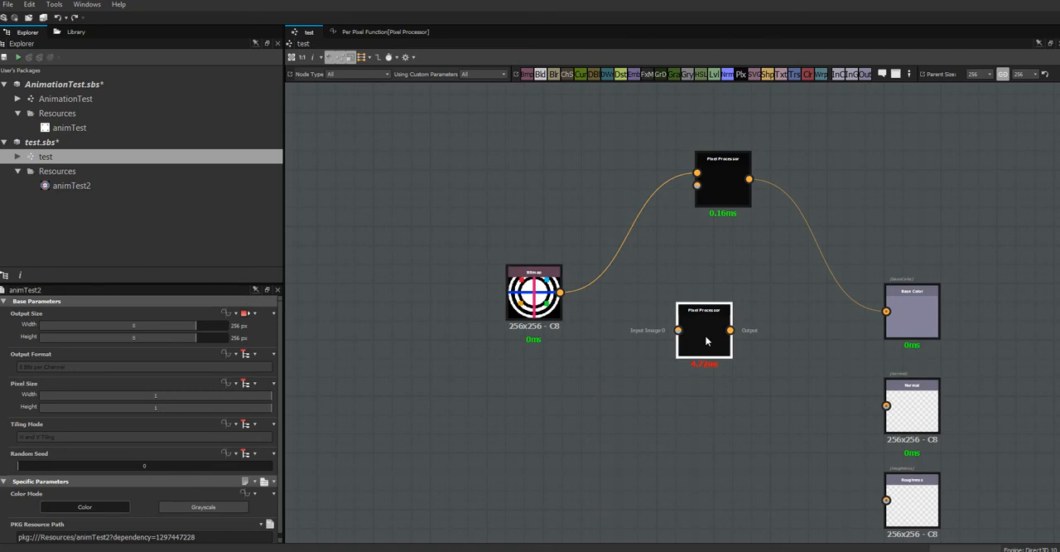
{"action": "left_click", "coordinate": [542, 304]}
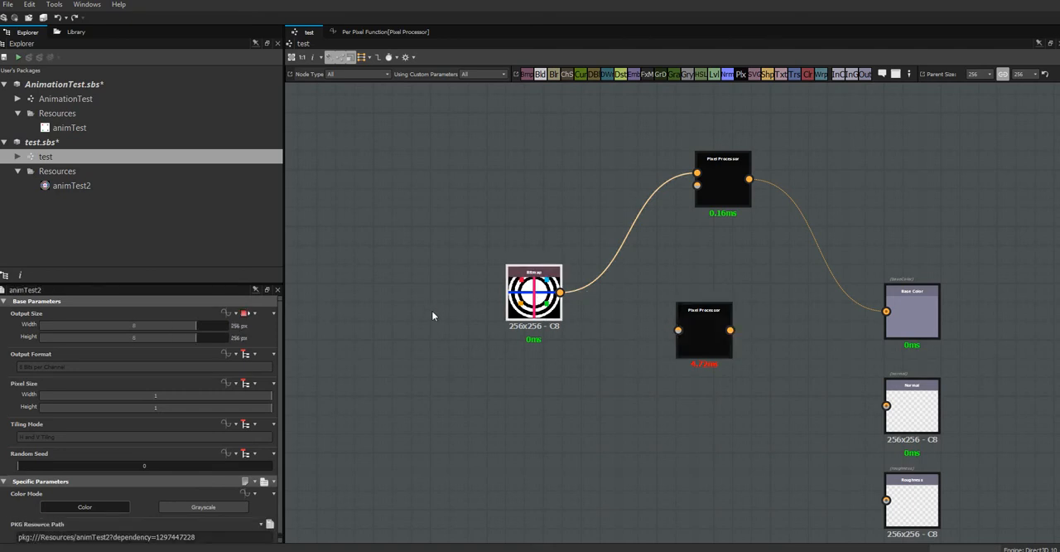
Add a new Float 1 input parameter to the test graph and bring its settings into view.
{"action": "left_click", "coordinate": [387, 313]}
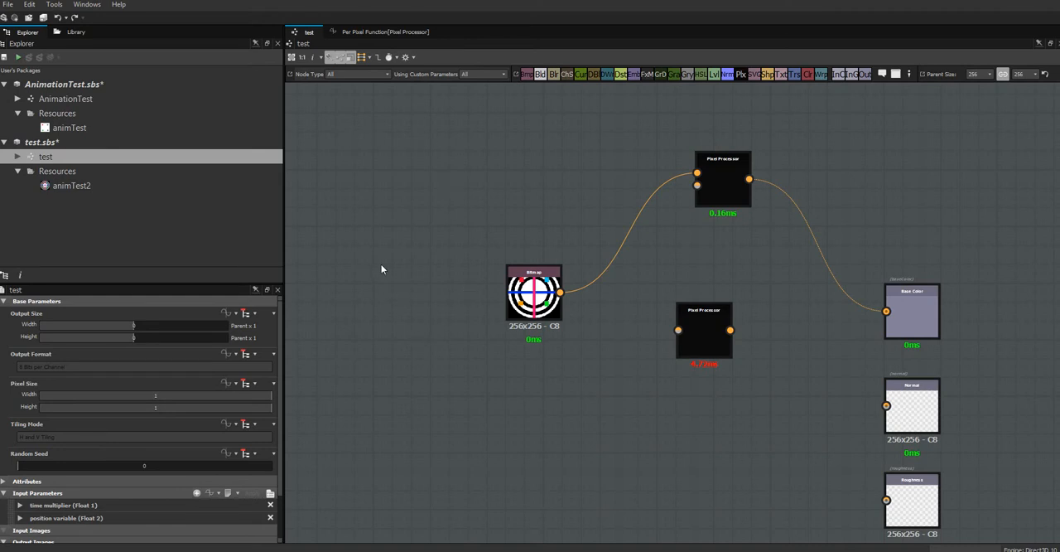
{"action": "left_click_drag", "start_coordinate": [281, 379], "coordinate": [276, 421]}
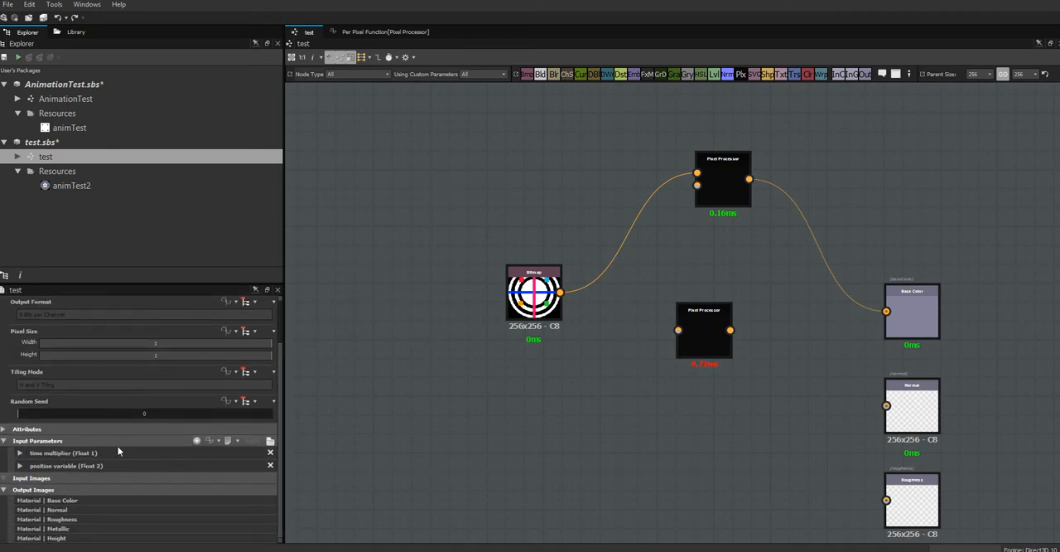
{"action": "left_click", "coordinate": [197, 441]}
{"action": "left_click_drag", "start_coordinate": [280, 413], "coordinate": [289, 461]}
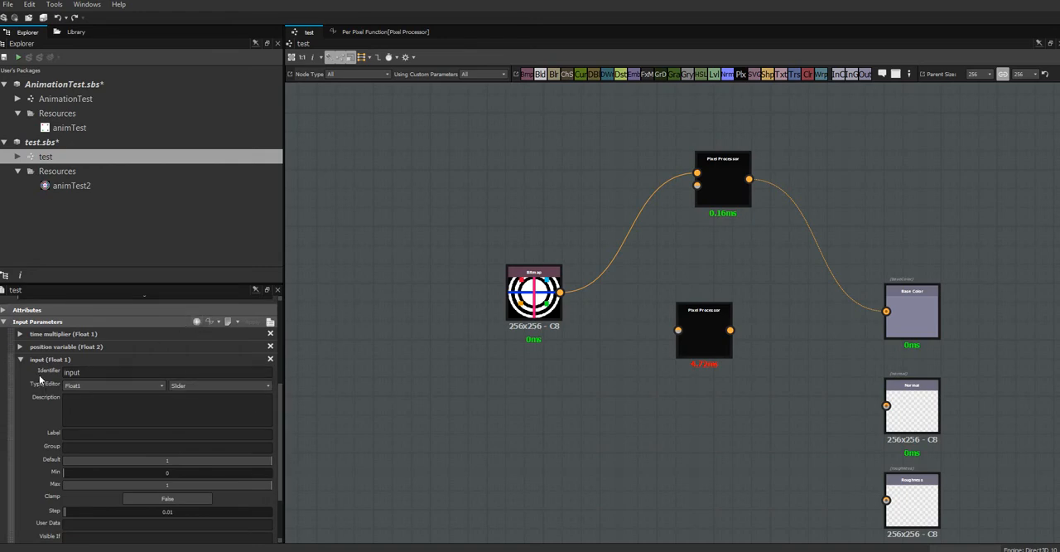
Change the new Float 1 parameter's identifier to input_odshfos and give it the label "label".
{"action": "left_click", "coordinate": [83, 373]}
{"action": "type", "text": "ocshfos"}
{"action": "key", "text": "Return"}
{"action": "double_click", "coordinate": [117, 375]}
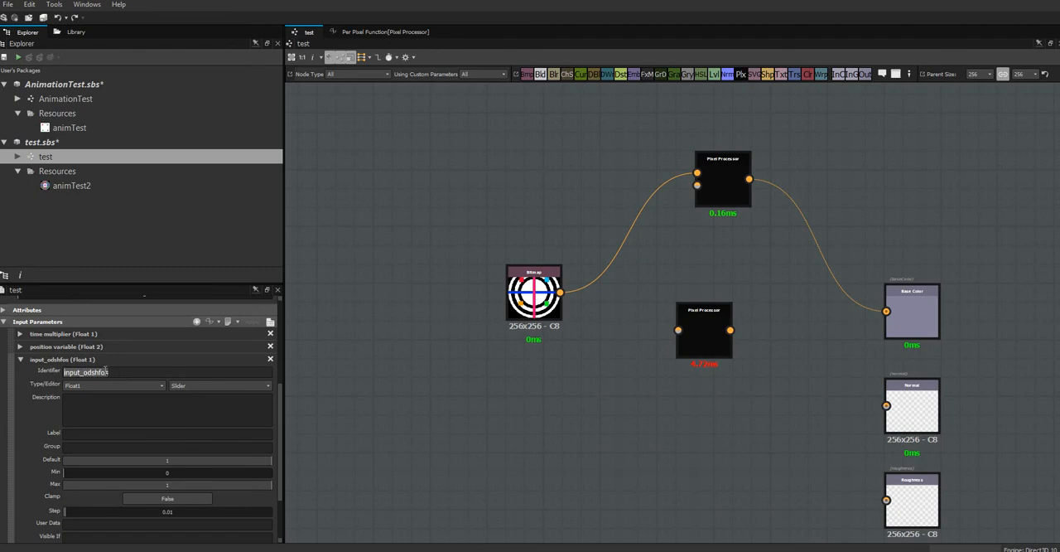
{"action": "left_click", "coordinate": [100, 433]}
{"action": "type", "text": "label"}
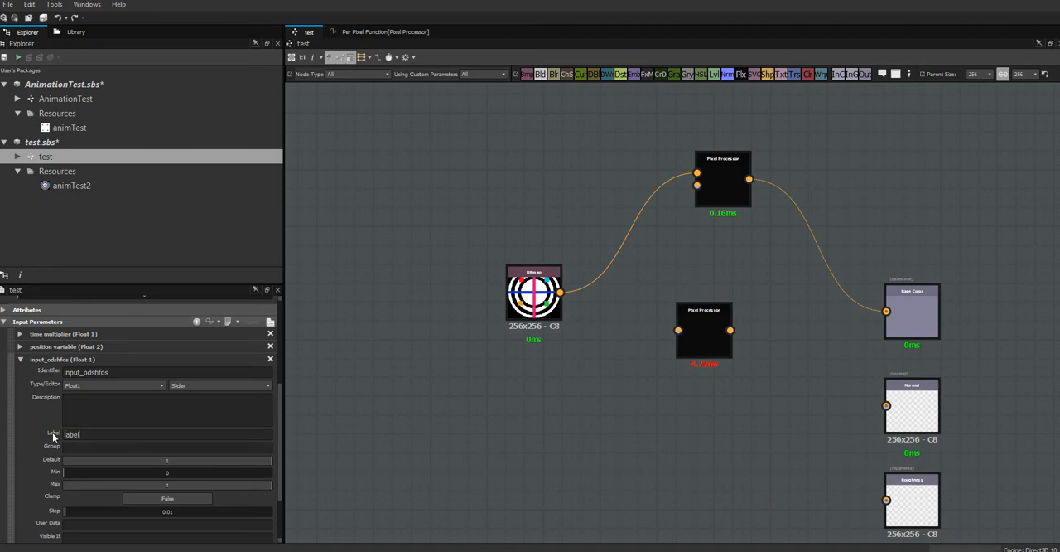
{"action": "key", "text": "Return"}
Try position variable values of 0.4 for horiz and 0.3 for vert in the input parameter preview, and leave preview mode.
{"action": "left_click", "coordinate": [269, 324]}
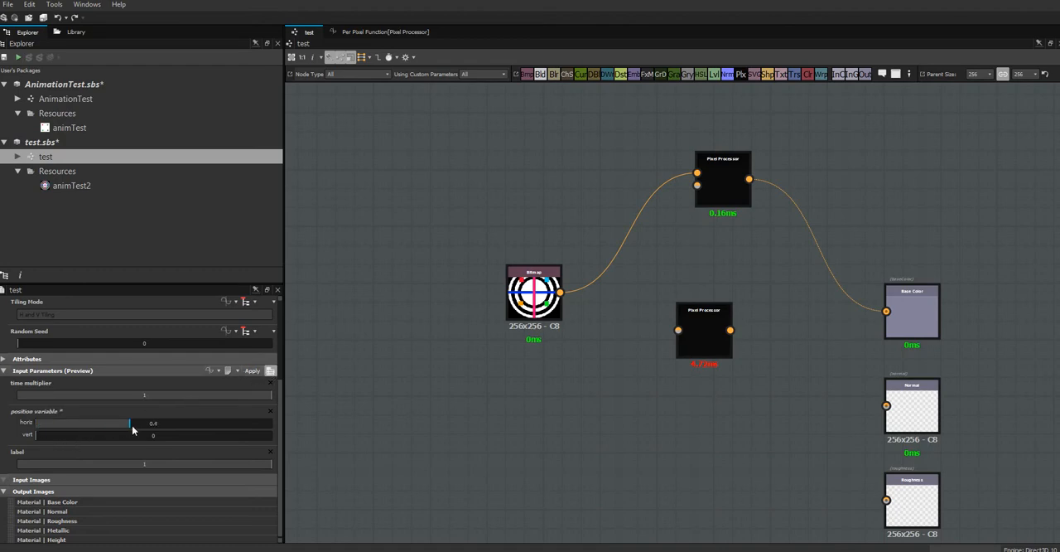
{"action": "left_click_drag", "start_coordinate": [39, 435], "coordinate": [105, 440]}
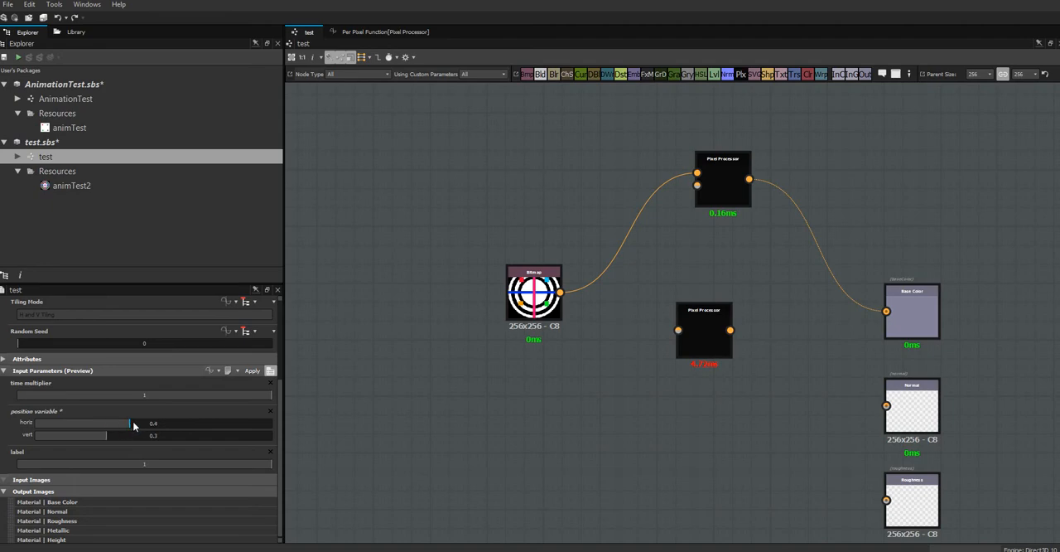
{"action": "left_click", "coordinate": [272, 371]}
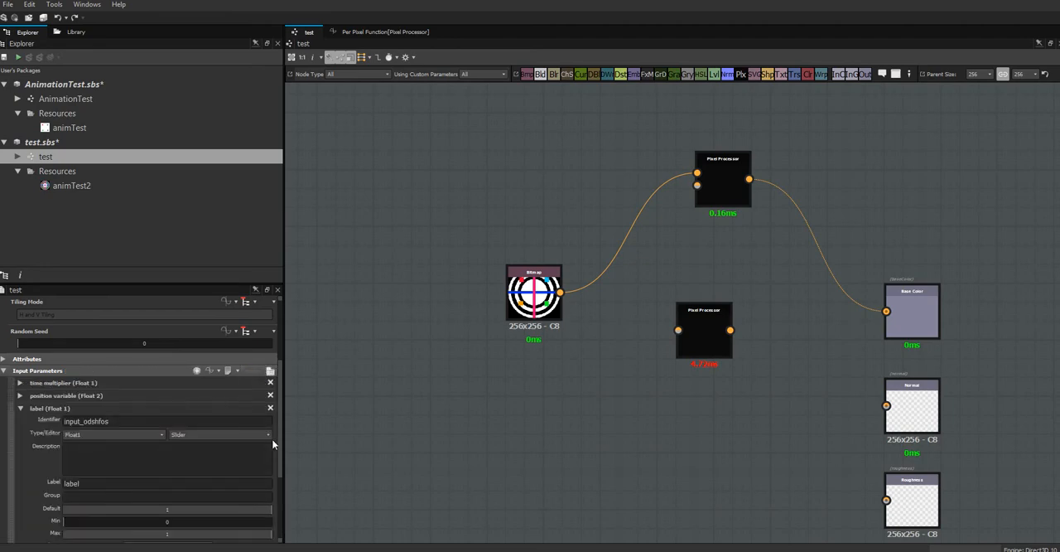
Examine the settings of the time multiplier input parameter and collapse them again.
{"action": "scroll", "coordinate": [279, 437], "scroll_direction": "down", "scroll_amount": 3}
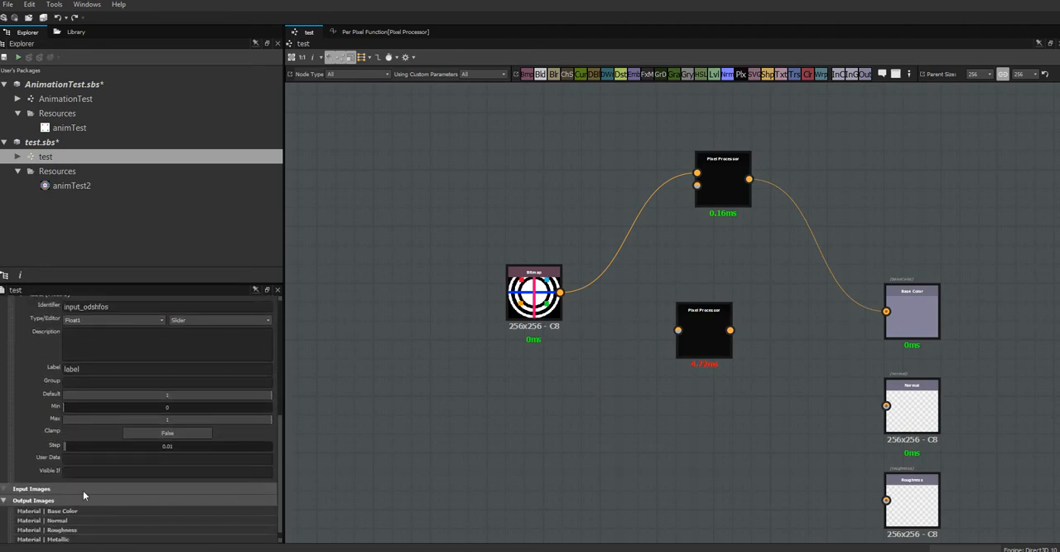
{"action": "left_click_drag", "start_coordinate": [280, 426], "coordinate": [280, 378]}
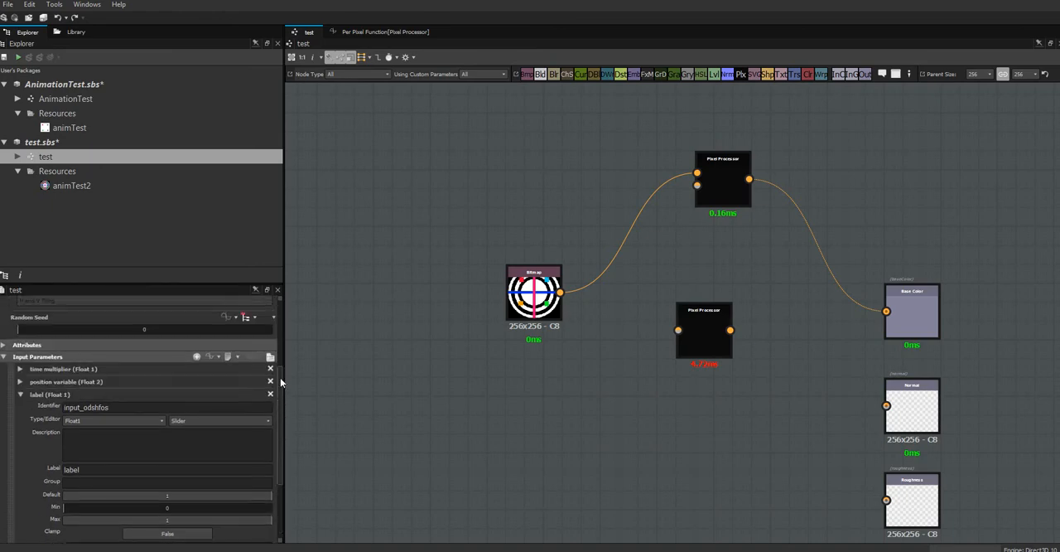
{"action": "left_click", "coordinate": [19, 381]}
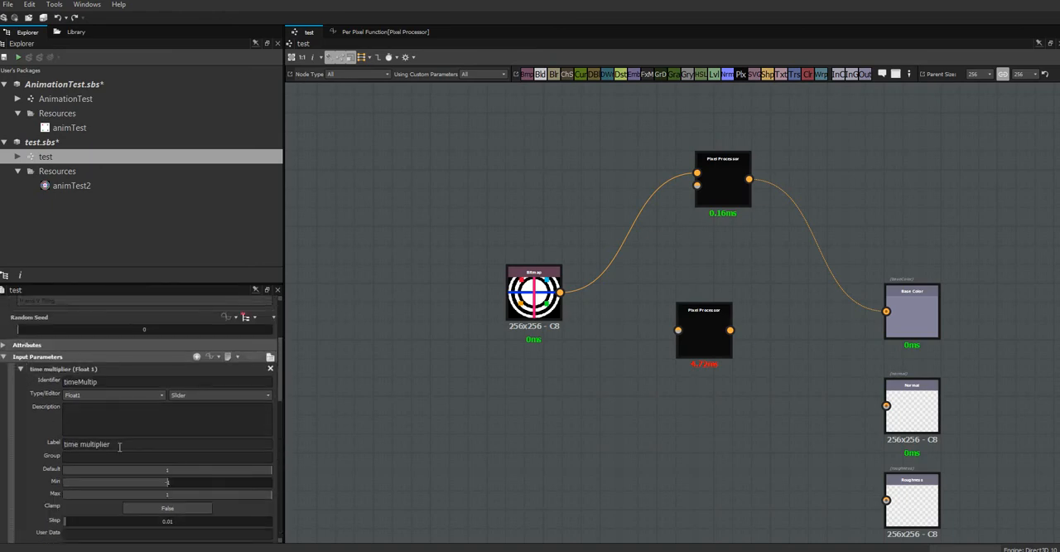
{"action": "left_click", "coordinate": [22, 383]}
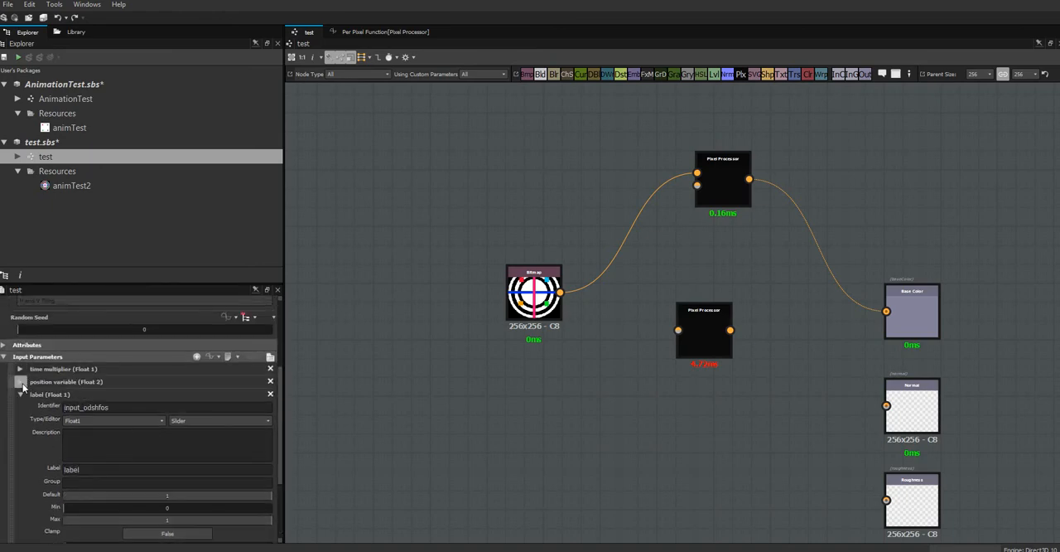
Reset the position variable's horiz and vert preview values to 0 and return to the parameter editing mode.
{"action": "left_click", "coordinate": [270, 357]}
{"action": "left_click_drag", "start_coordinate": [127, 428], "coordinate": [36, 424]}
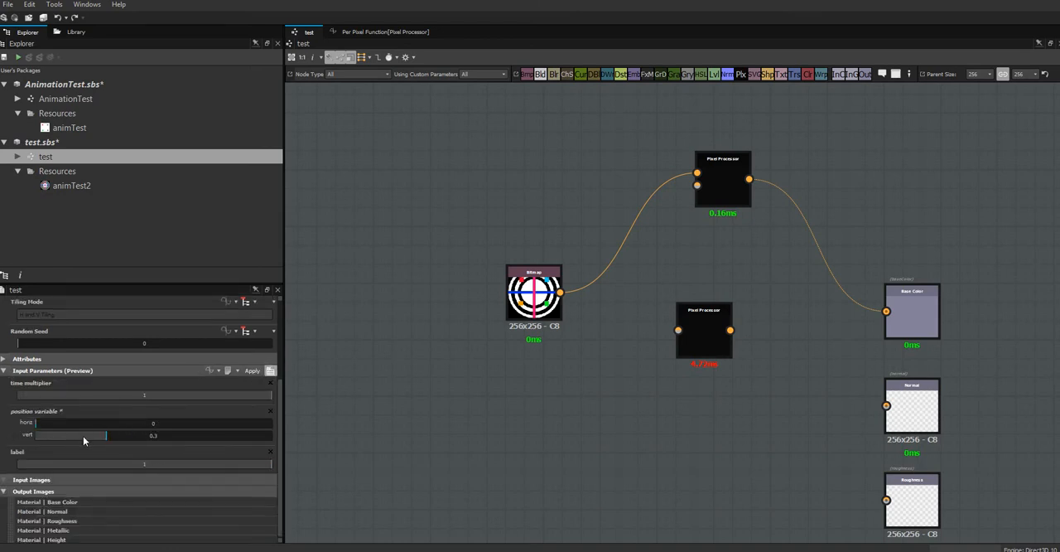
{"action": "left_click_drag", "start_coordinate": [104, 439], "coordinate": [31, 436]}
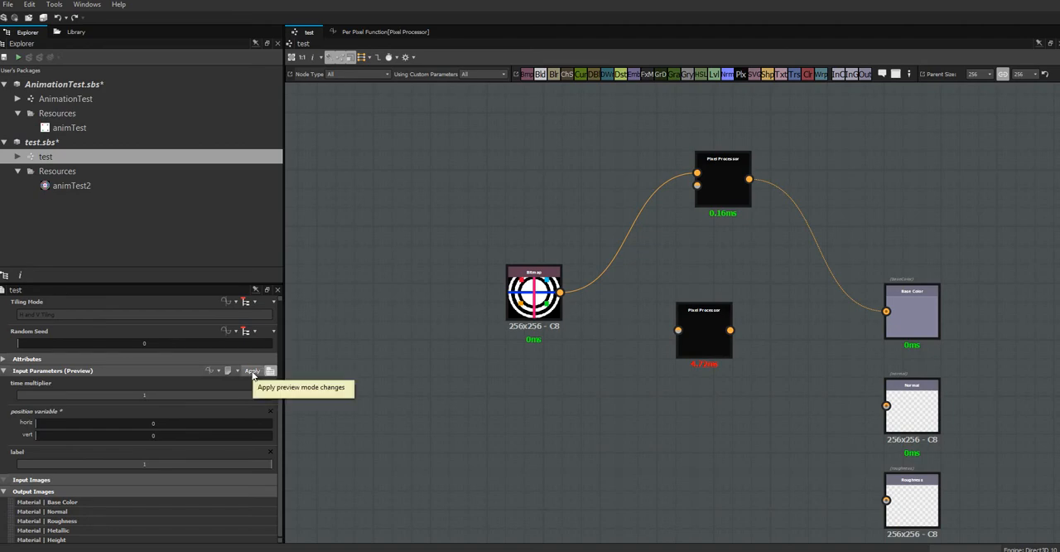
{"action": "left_click", "coordinate": [269, 372]}
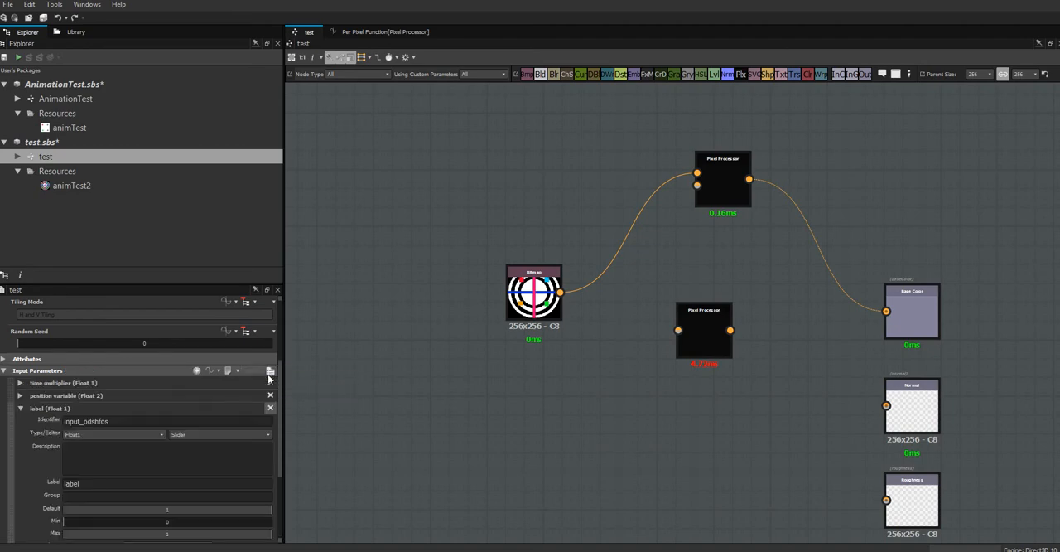
Swap the position variable's component labels, setting Label 0 to vert and Label 1 to horiz.
{"action": "scroll", "coordinate": [280, 436], "scroll_direction": "down", "scroll_amount": 3}
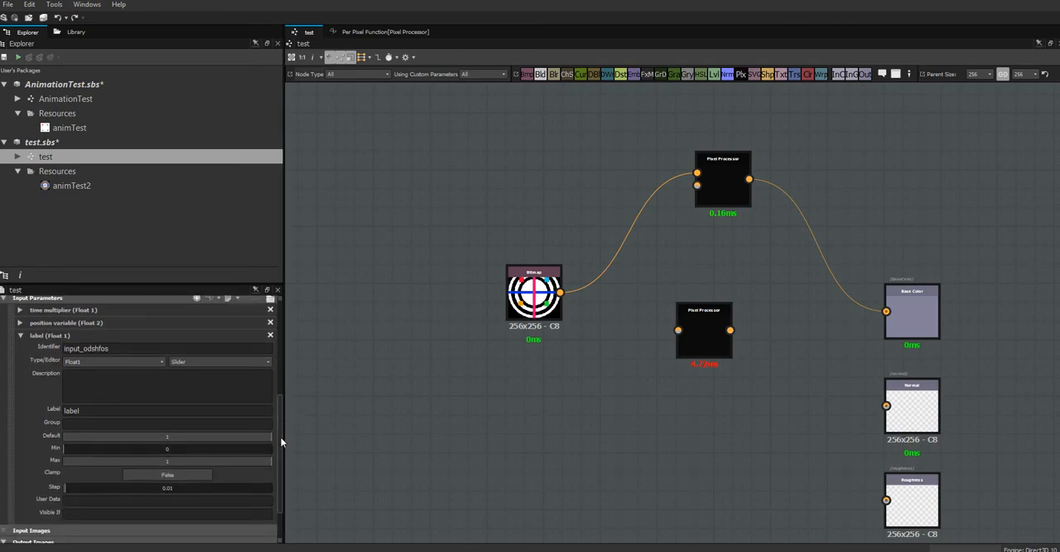
{"action": "scroll", "coordinate": [280, 437], "scroll_direction": "up", "scroll_amount": 2}
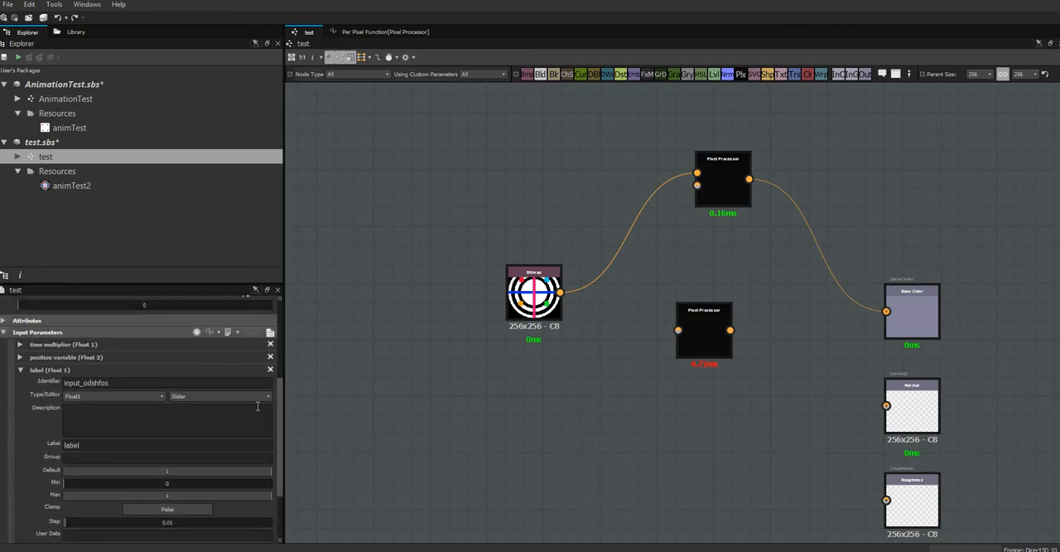
{"action": "left_click", "coordinate": [20, 357]}
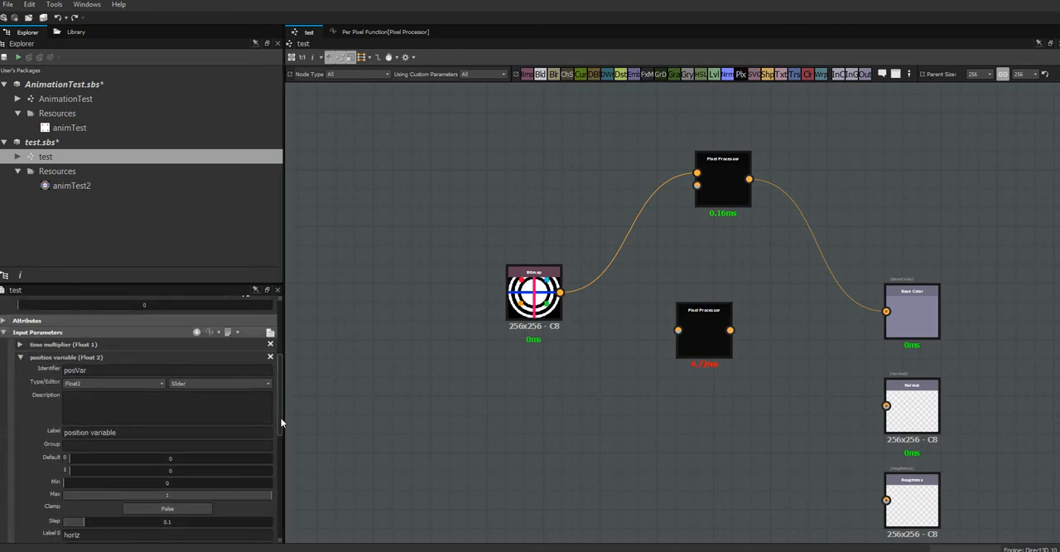
{"action": "left_click_drag", "start_coordinate": [281, 423], "coordinate": [281, 440]}
{"action": "double_click", "coordinate": [83, 456]}
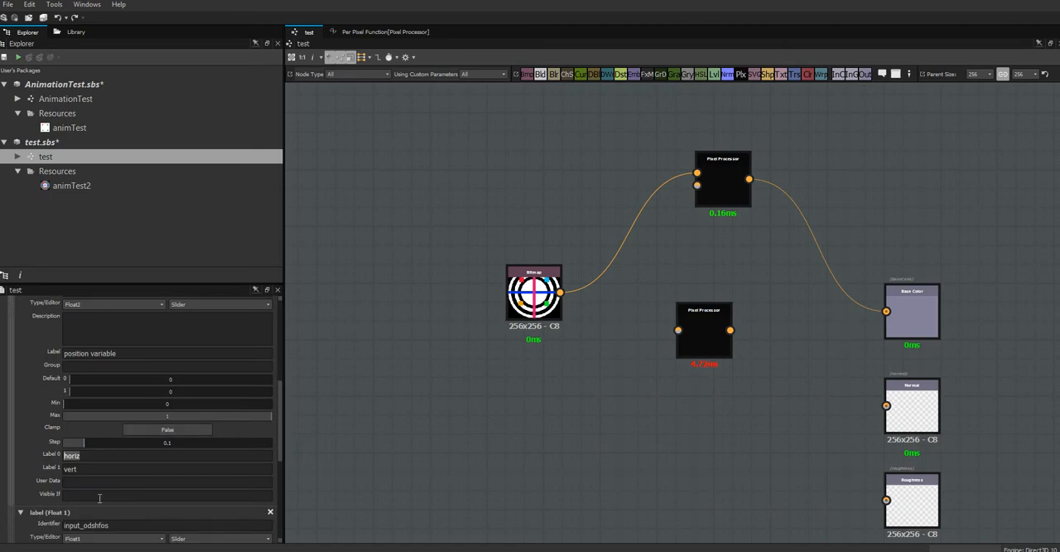
{"action": "type", "text": "vert"}
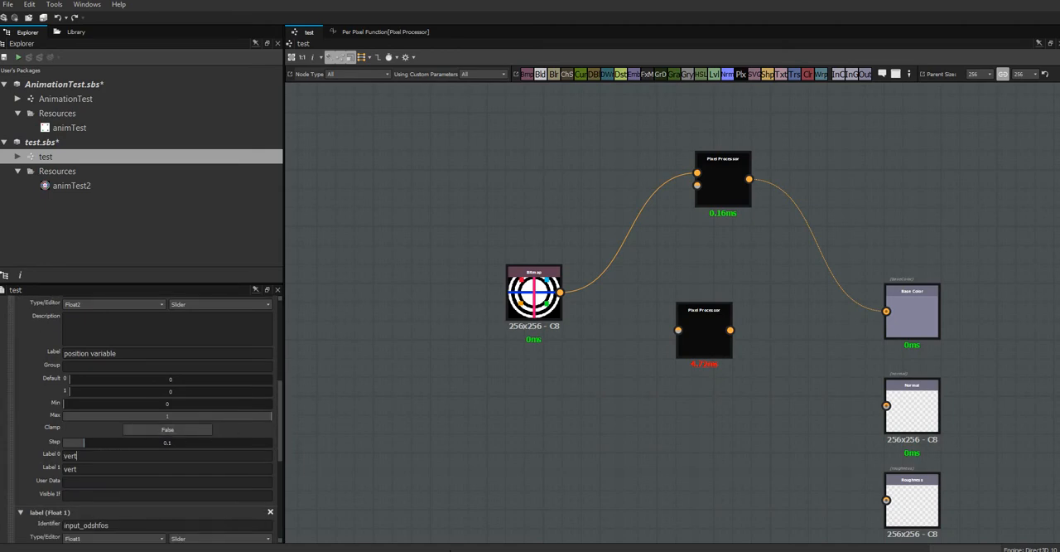
{"action": "double_click", "coordinate": [87, 468]}
{"action": "type", "text": "hor"}
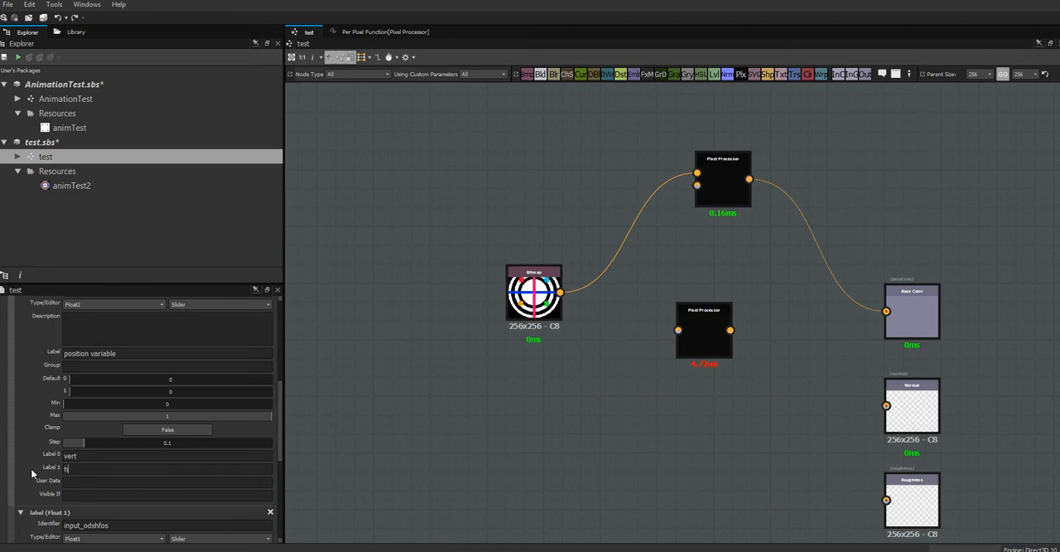
{"action": "type", "text": "iz"}
{"action": "mouse_move", "coordinate": [278, 407]}
{"action": "left_mouse_down"}
{"action": "mouse_move", "coordinate": [279, 364]}
{"action": "mouse_move", "coordinate": [281, 391]}
{"action": "left_mouse_up"}
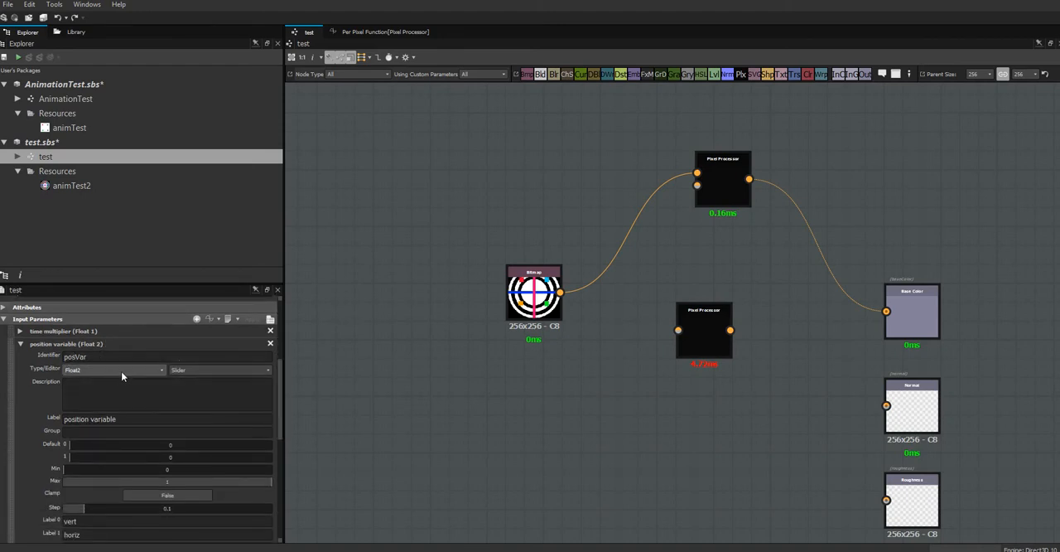
Try the Float1 type on the position variable, restore Float2, and compare the editor options offered for each.
{"action": "left_click", "coordinate": [161, 369]}
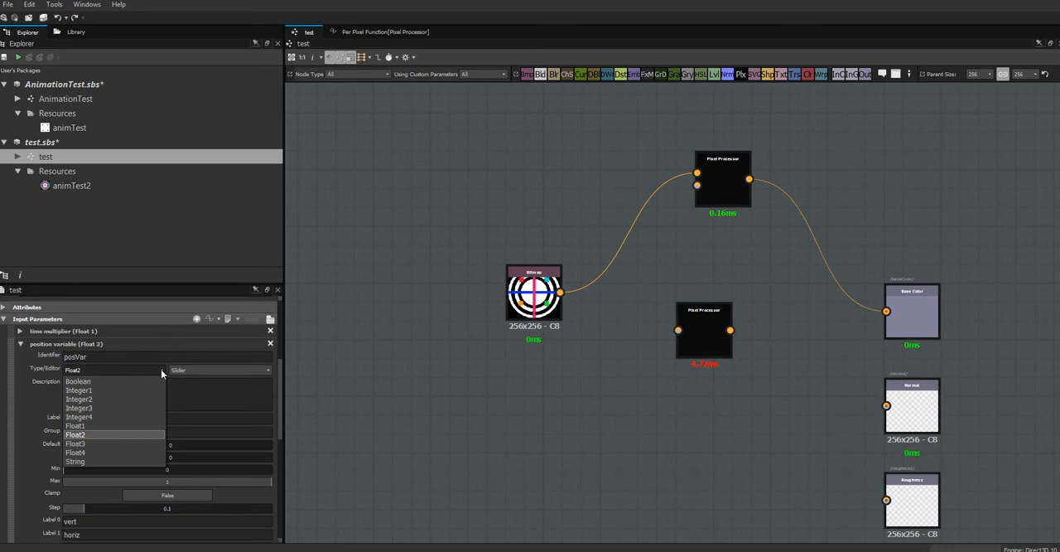
{"action": "left_click", "coordinate": [146, 428]}
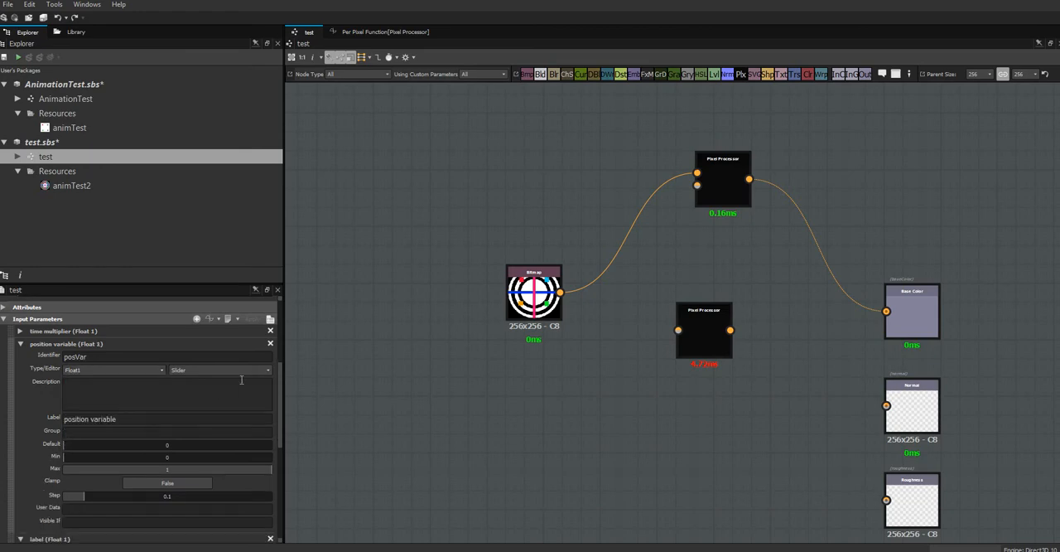
{"action": "left_click", "coordinate": [270, 370]}
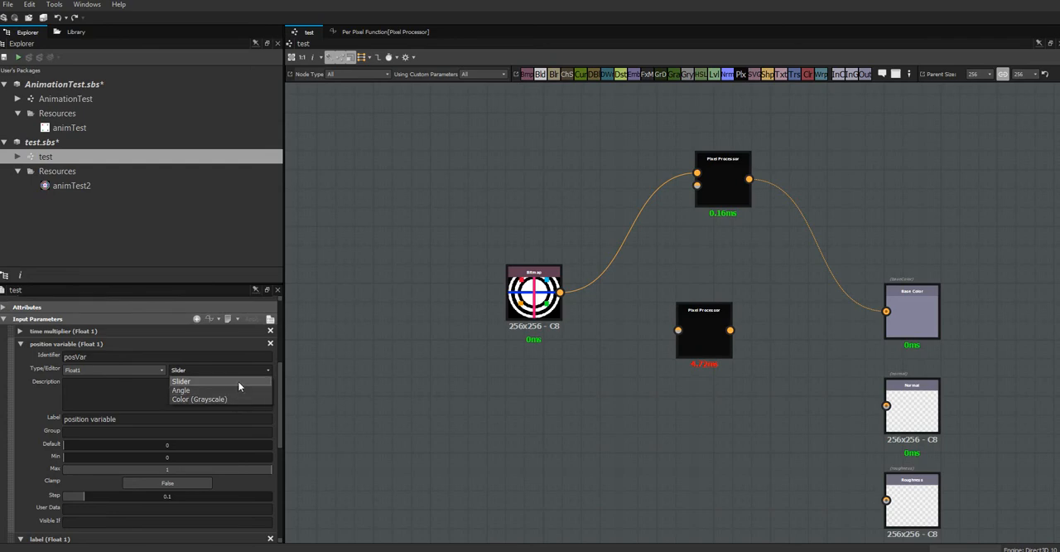
{"action": "left_click", "coordinate": [158, 370]}
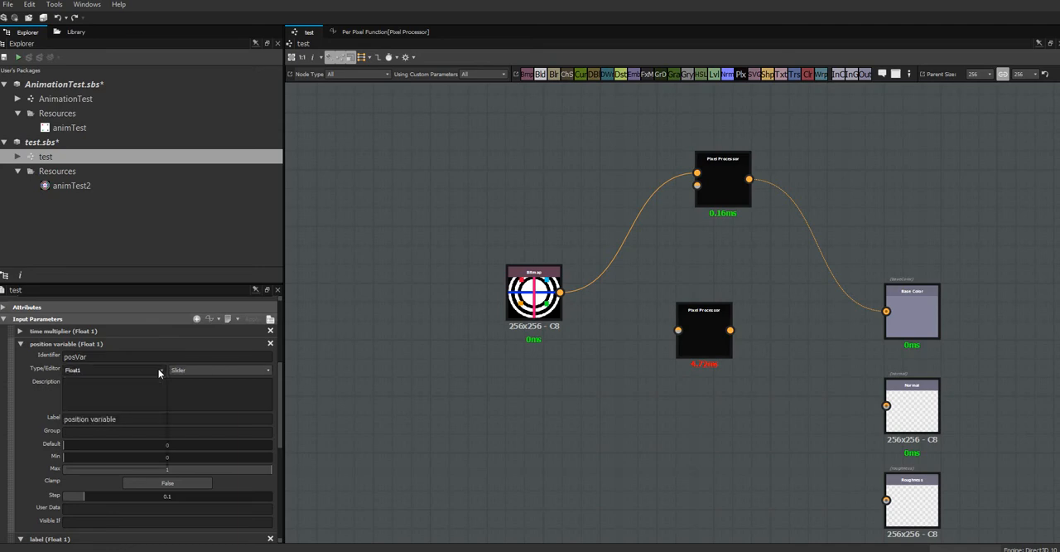
{"action": "left_click", "coordinate": [125, 434]}
{"action": "left_click", "coordinate": [268, 370]}
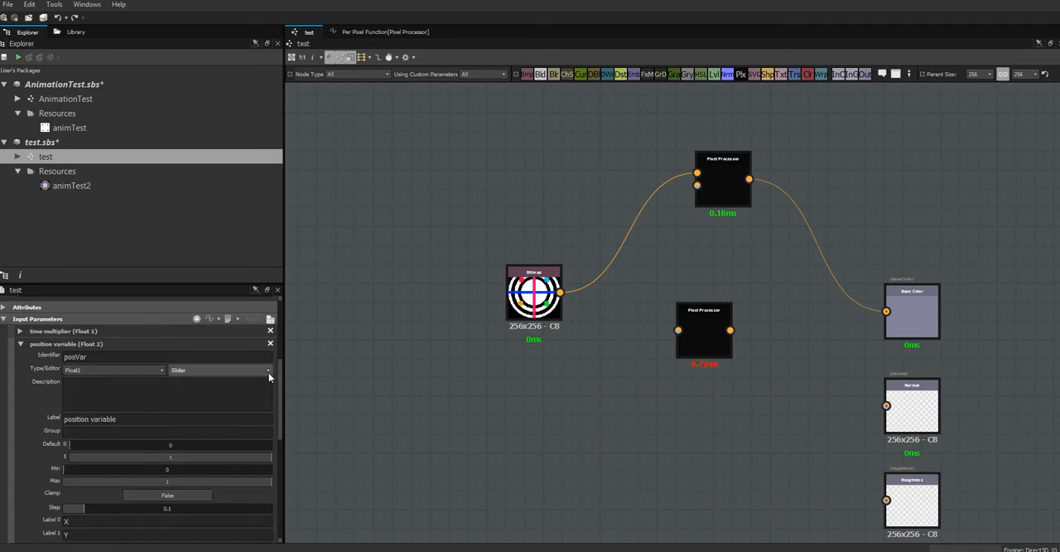
Try the Float4 type on the position variable, check its editor options, and set the type back to Float2.
{"action": "left_click", "coordinate": [162, 370]}
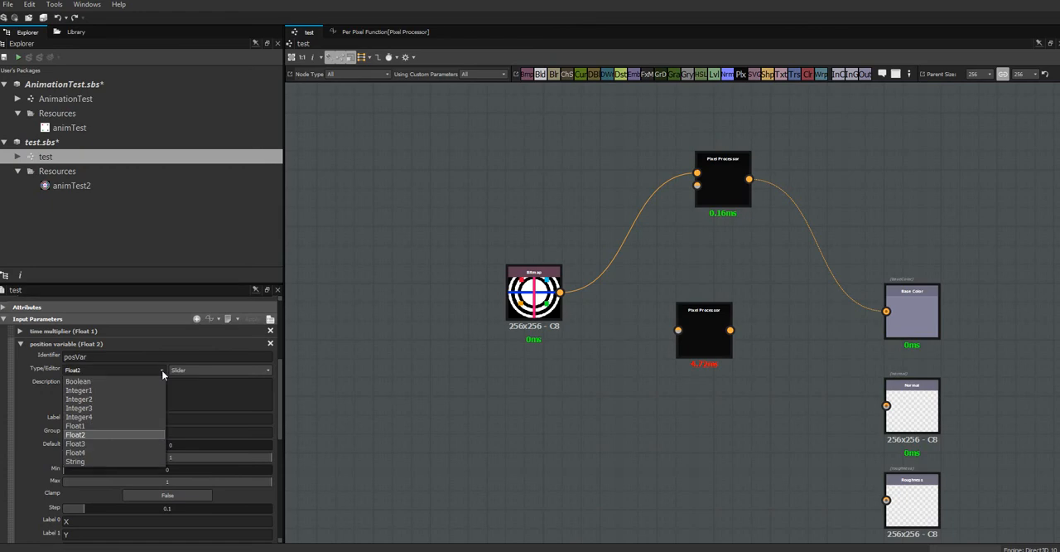
{"action": "left_click", "coordinate": [99, 451]}
{"action": "left_click", "coordinate": [269, 368]}
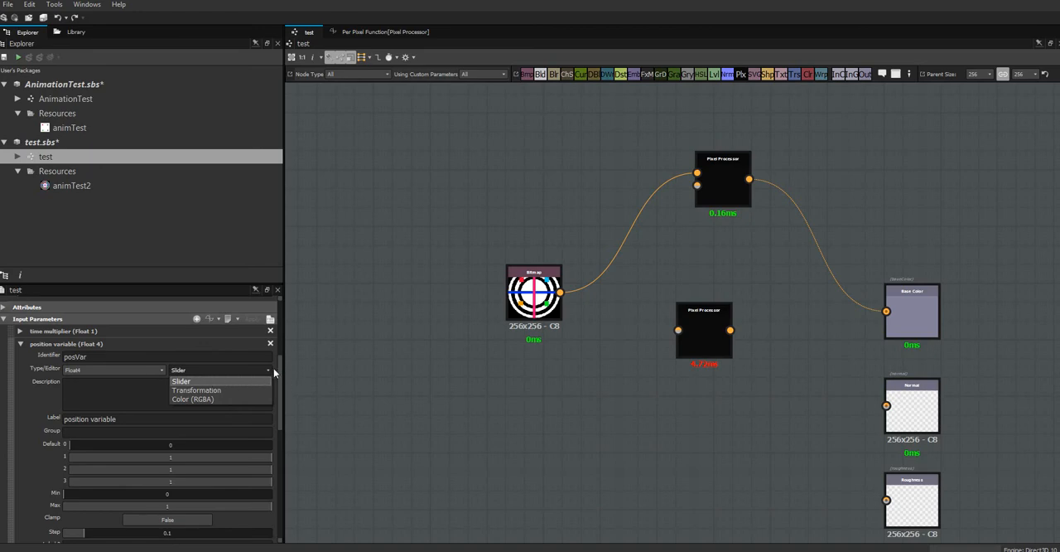
{"action": "left_click", "coordinate": [147, 370]}
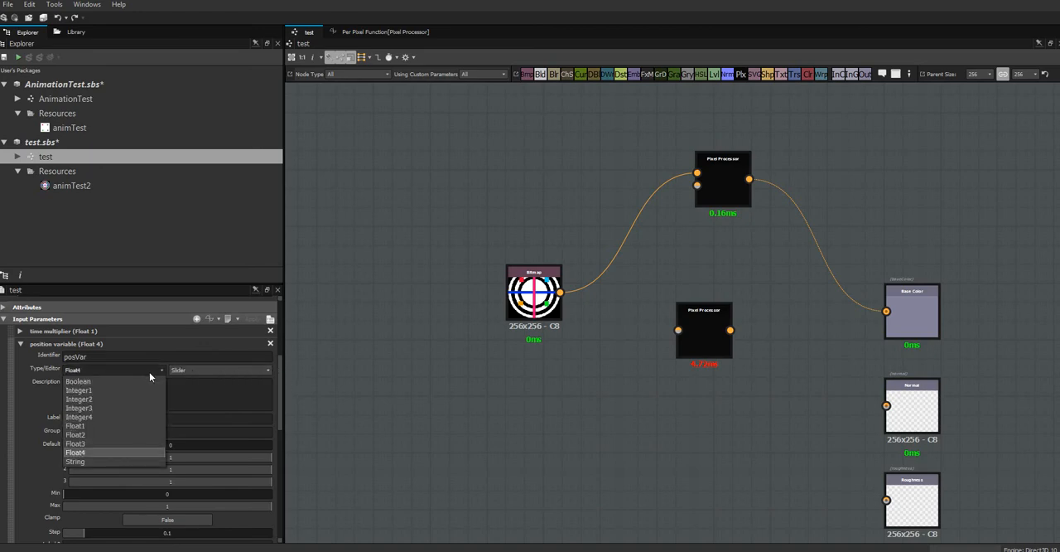
{"action": "left_click", "coordinate": [94, 434]}
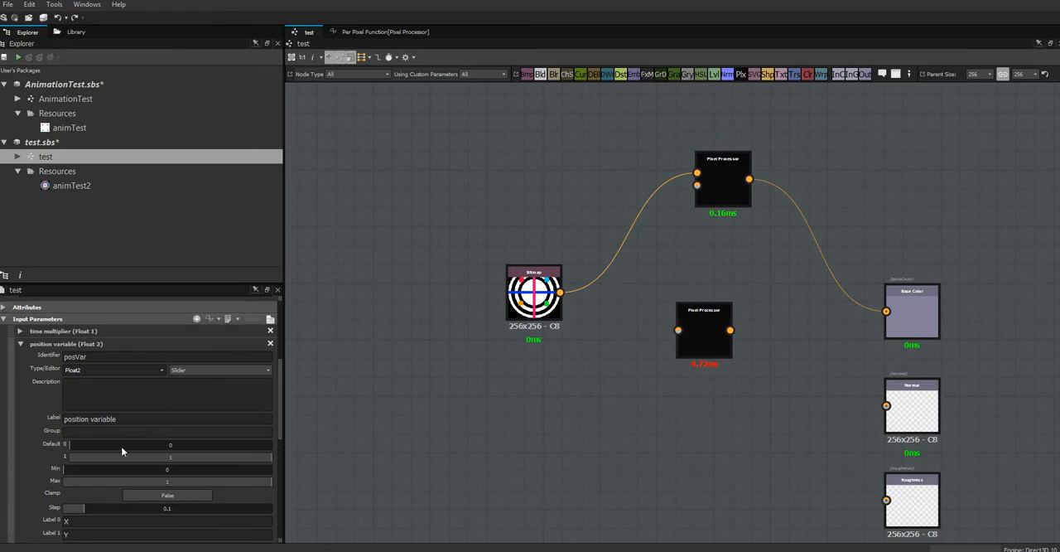
Relabel the position variable's components, with vert for Label 0 and horiz for Label 1.
{"action": "left_click_drag", "start_coordinate": [278, 425], "coordinate": [279, 447]}
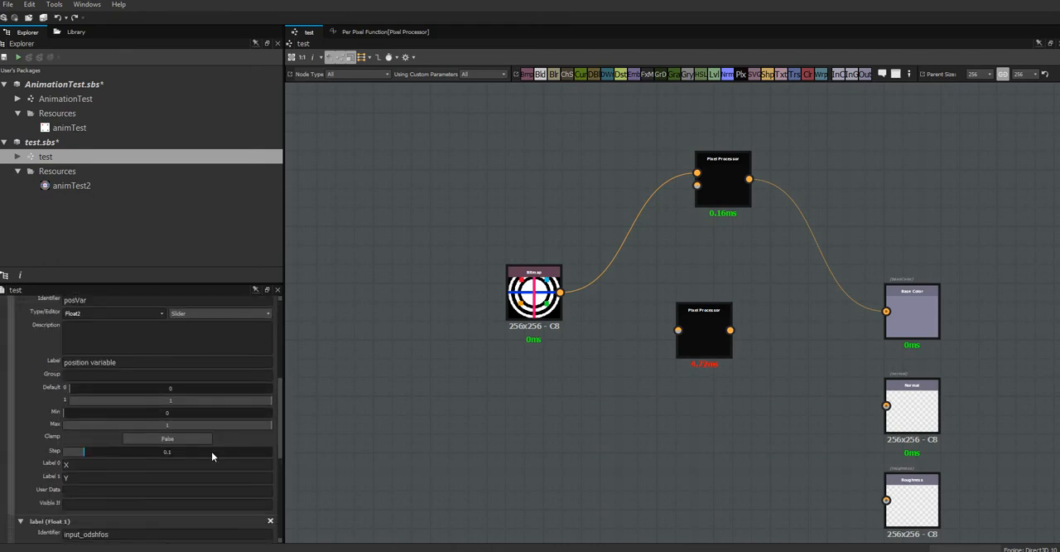
{"action": "double_click", "coordinate": [91, 465]}
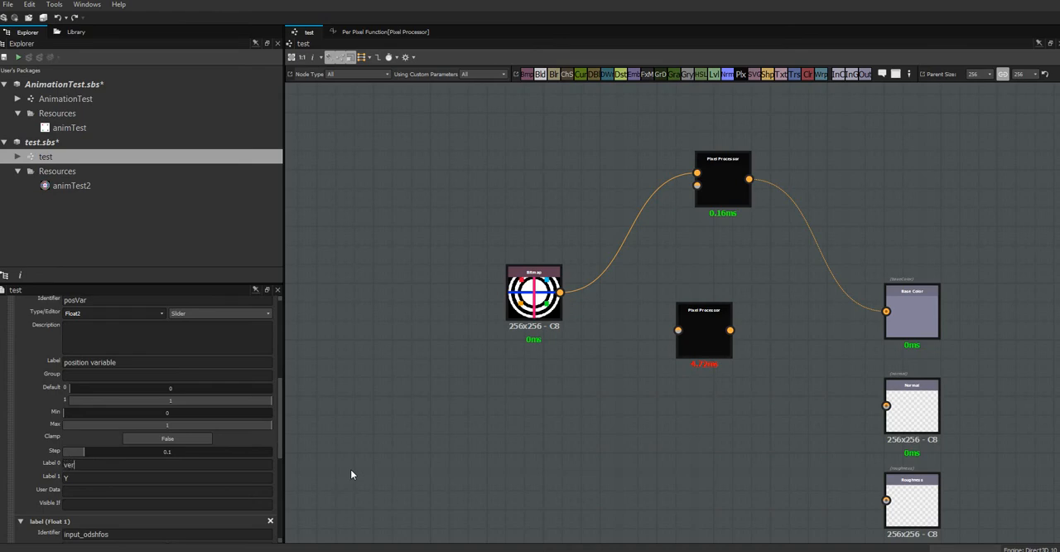
{"action": "double_click", "coordinate": [81, 478]}
{"action": "left_click_drag", "start_coordinate": [282, 442], "coordinate": [279, 407]}
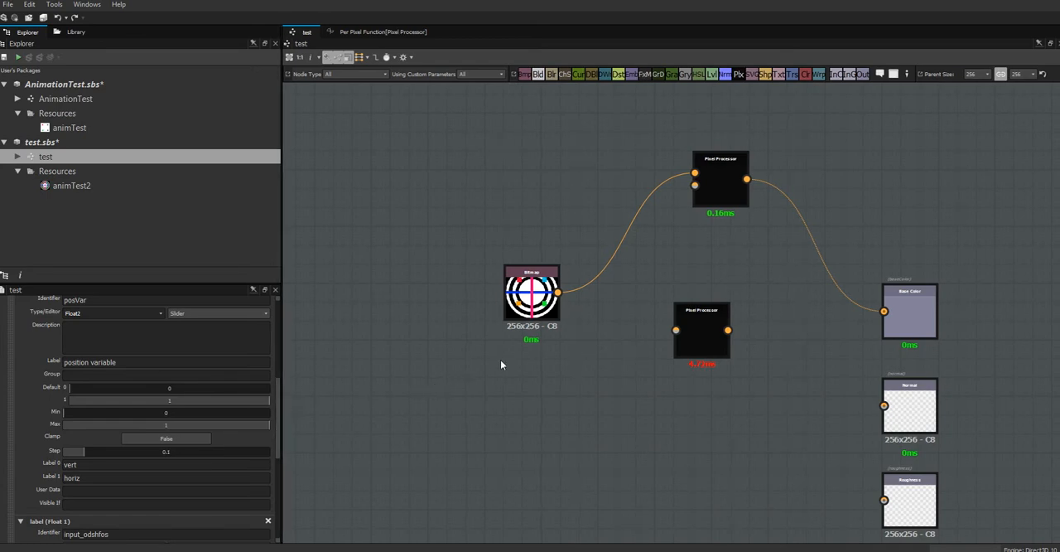
{"action": "scroll", "coordinate": [279, 420], "scroll_direction": "up", "scroll_amount": 5}
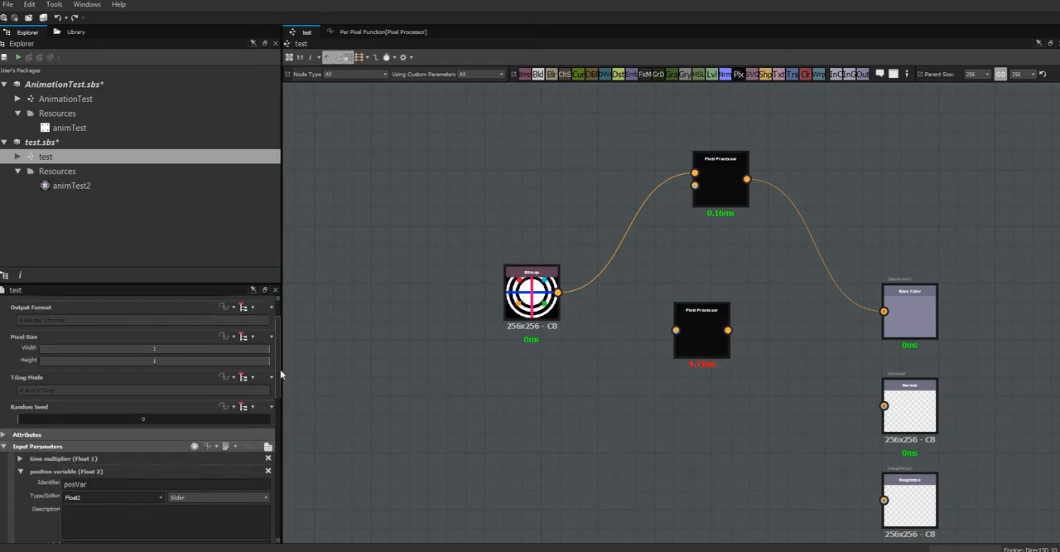
Select the unconnected Pixel Processor node, close its image preview, and return to the Per Pixel Function graph.
{"action": "left_click", "coordinate": [704, 342]}
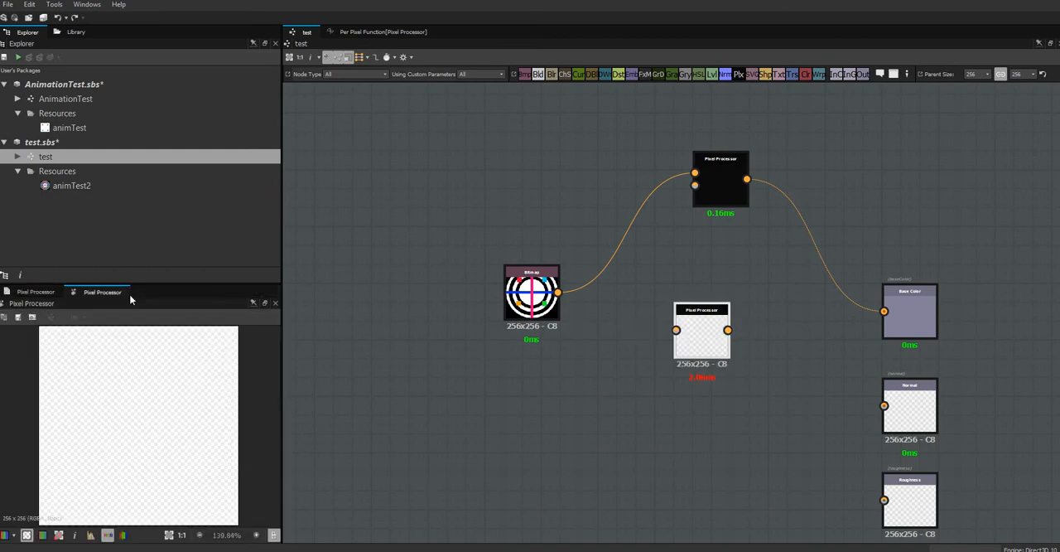
{"action": "left_click", "coordinate": [276, 302]}
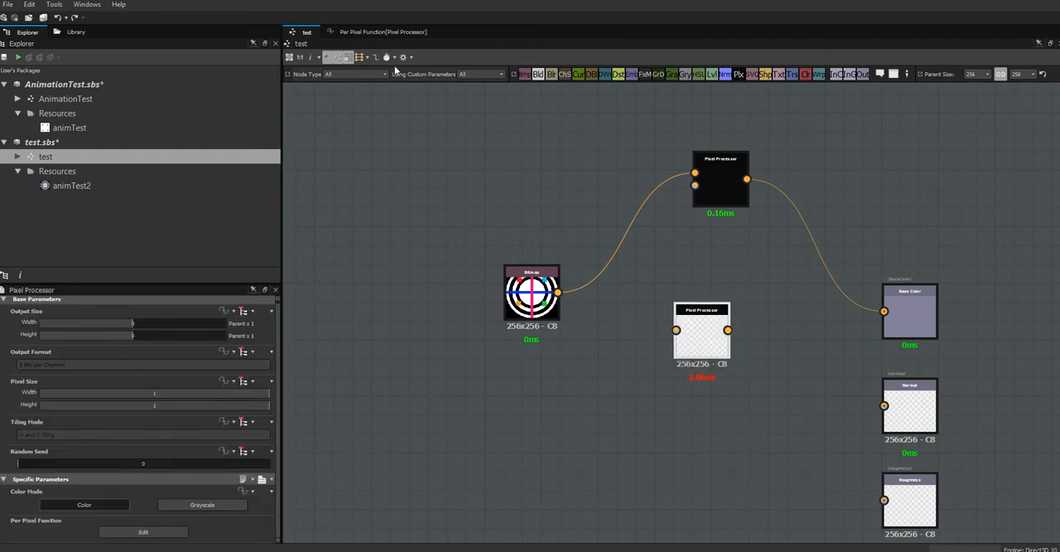
{"action": "left_click", "coordinate": [377, 33]}
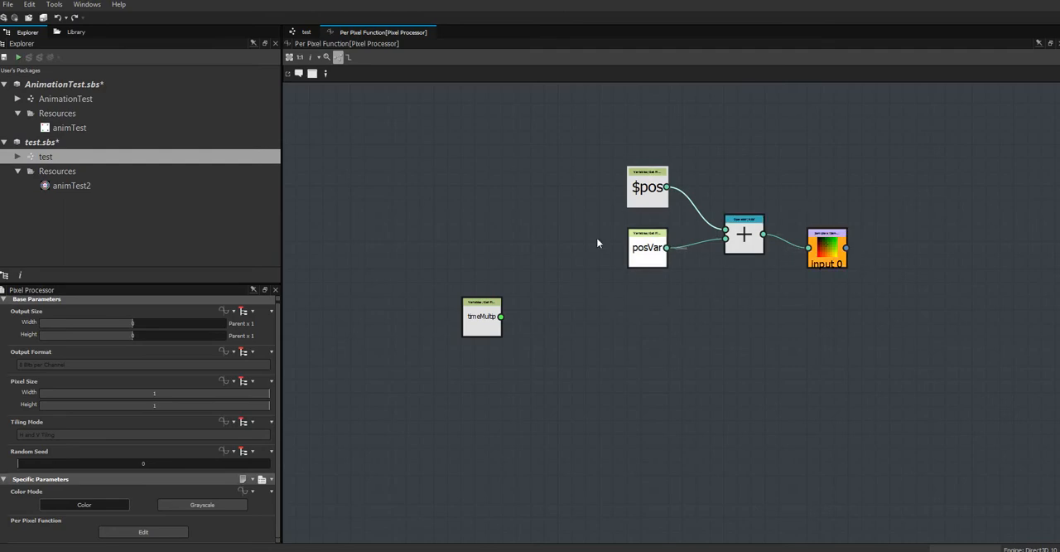
{"action": "left_click", "coordinate": [54, 87]}
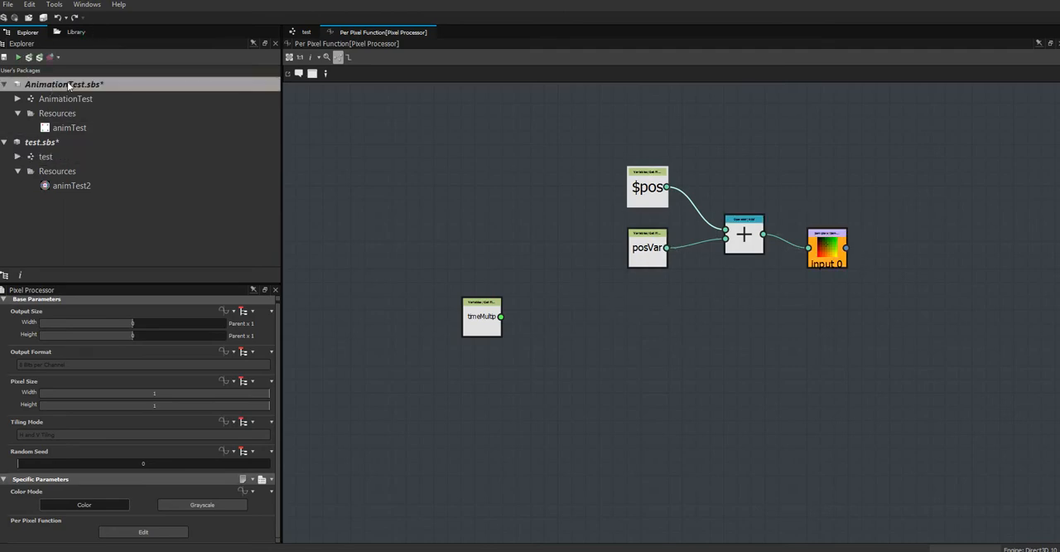
{"action": "left_click", "coordinate": [29, 58]}
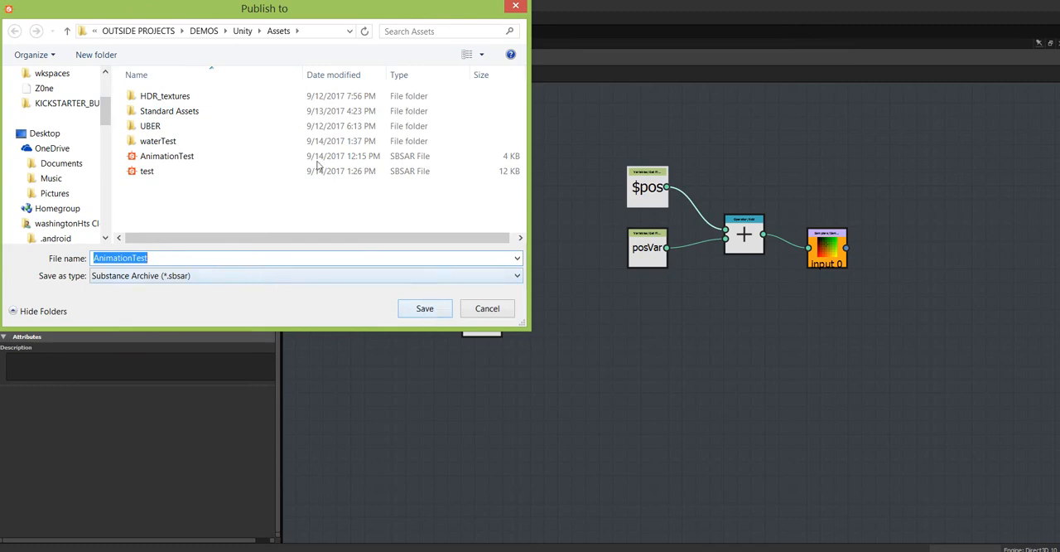
{"action": "left_click_drag", "start_coordinate": [274, 8], "coordinate": [429, 109]}
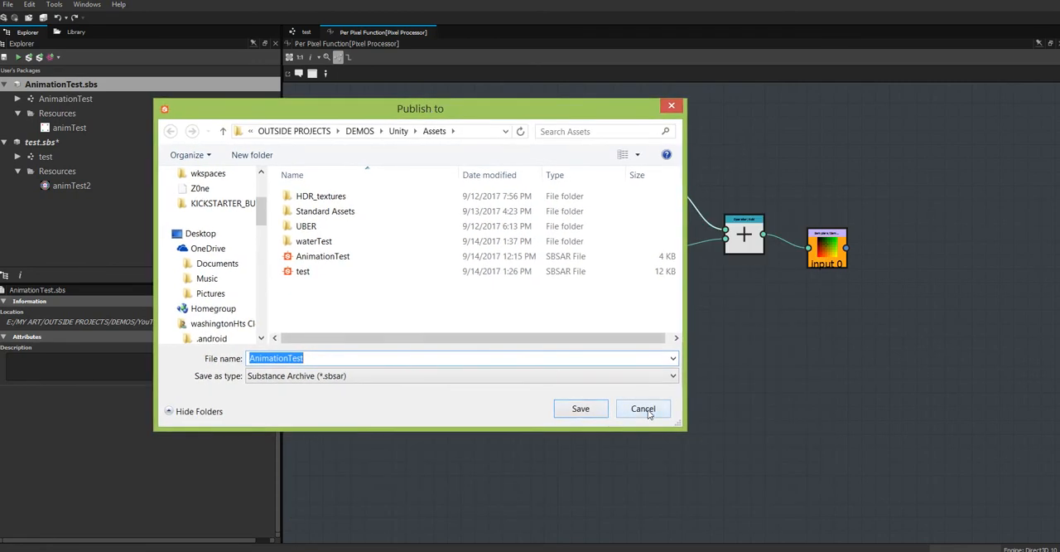
{"action": "left_click", "coordinate": [642, 411]}
Publish the test.sbs package as the Substance archive test into the Unity Assets folder, replacing the existing file.
{"action": "left_click", "coordinate": [66, 145]}
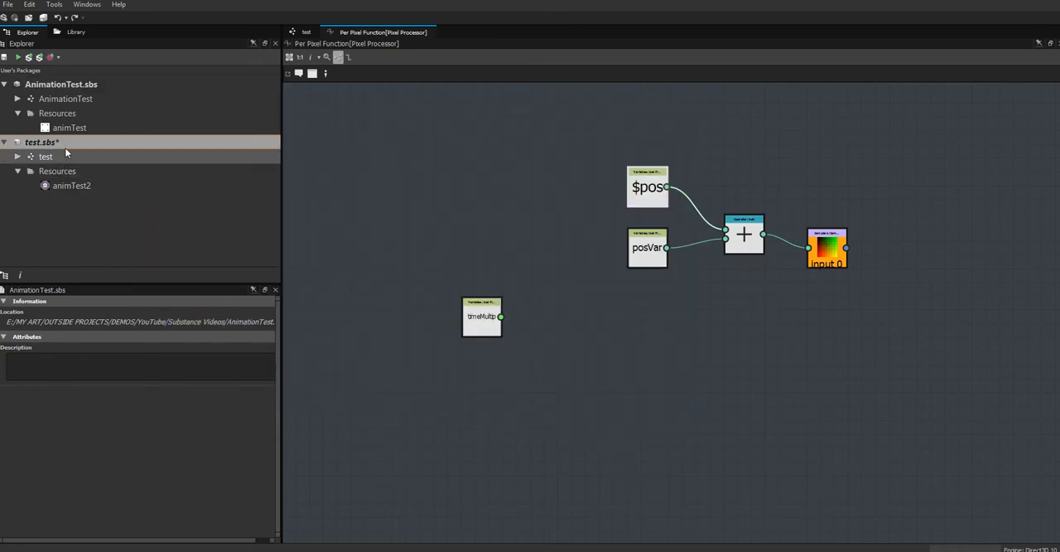
{"action": "left_click", "coordinate": [29, 58]}
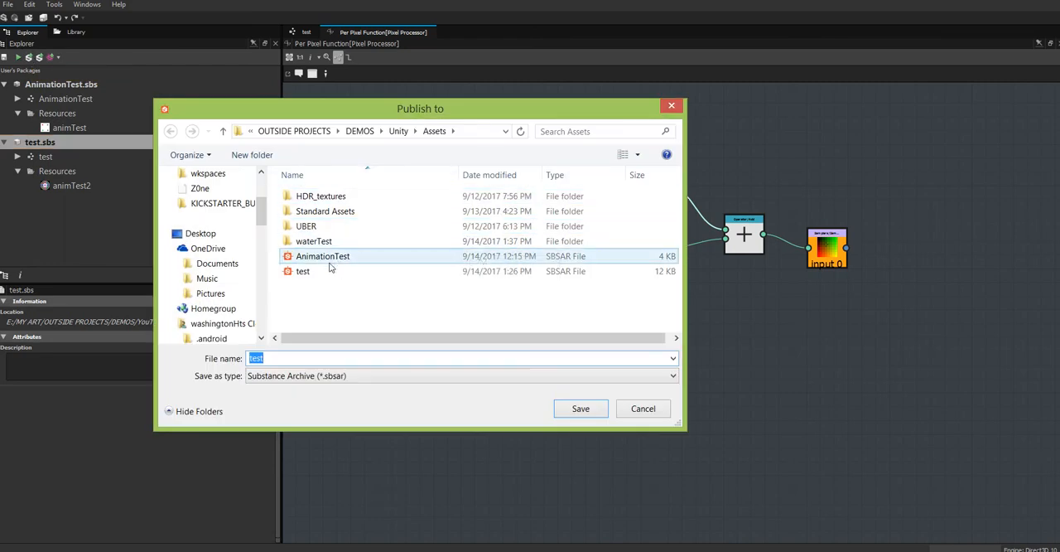
{"action": "left_click", "coordinate": [581, 409]}
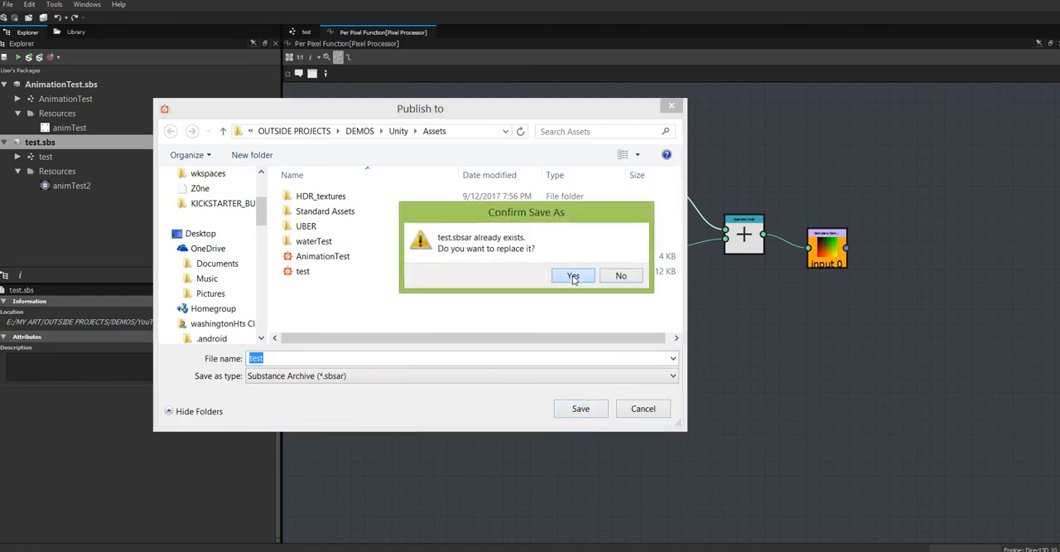
{"action": "left_click", "coordinate": [574, 279]}
{"action": "left_click", "coordinate": [594, 330]}
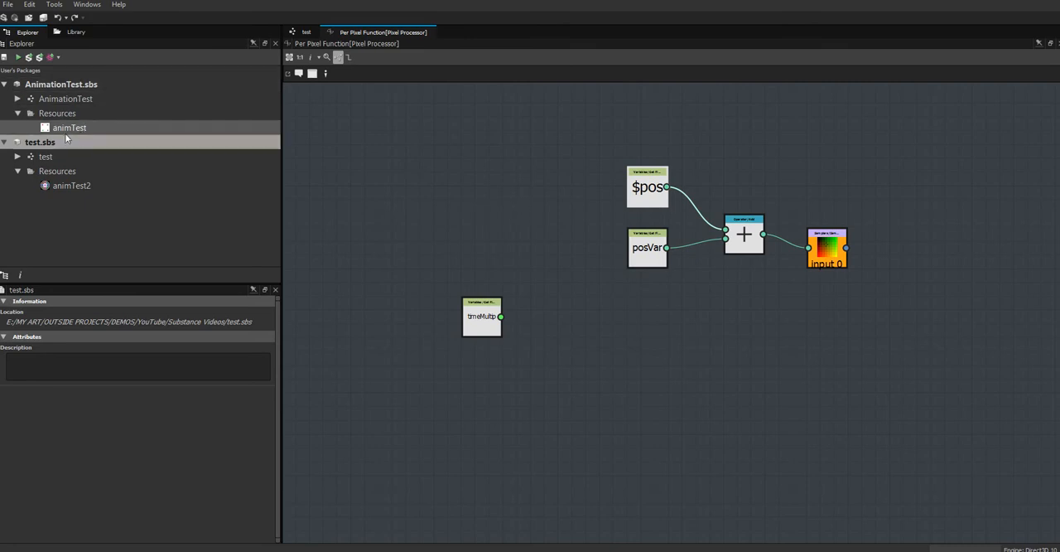
{"action": "left_click", "coordinate": [39, 57]}
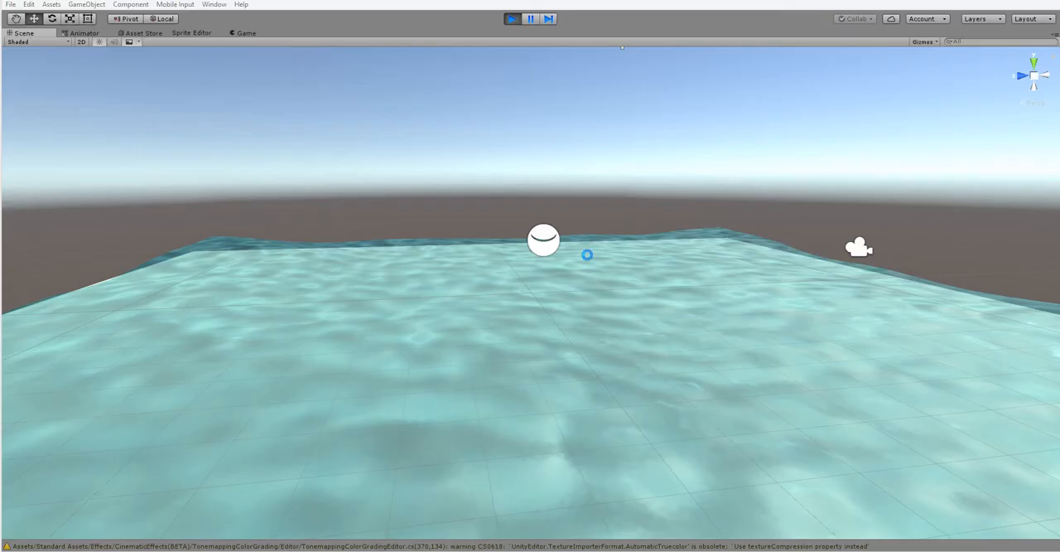
Switch to Unity, stop play mode, and expand the test substance in the project's Assets.
{"action": "left_click", "coordinate": [511, 18]}
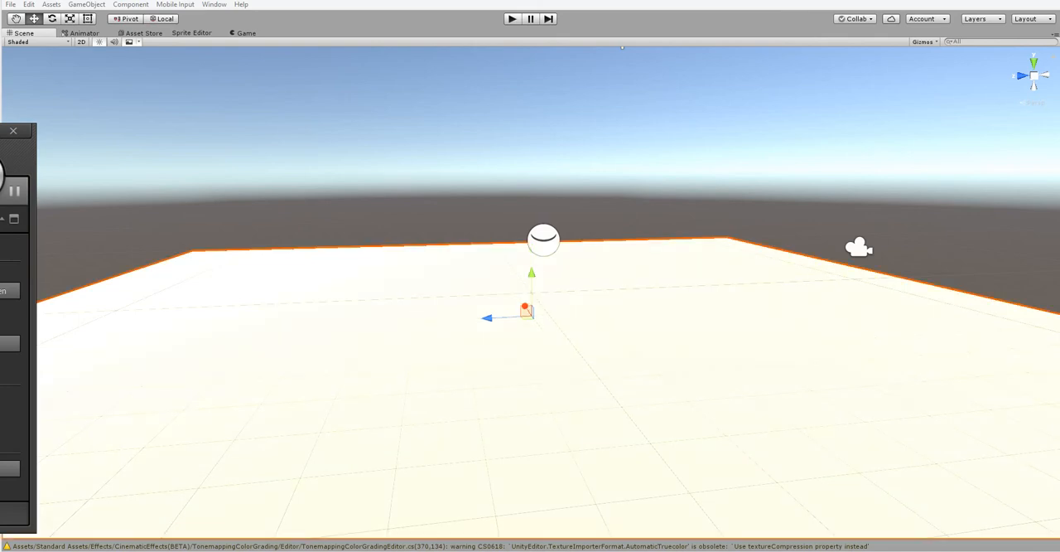
{"action": "left_click_drag", "start_coordinate": [0, 42], "coordinate": [93, 59]}
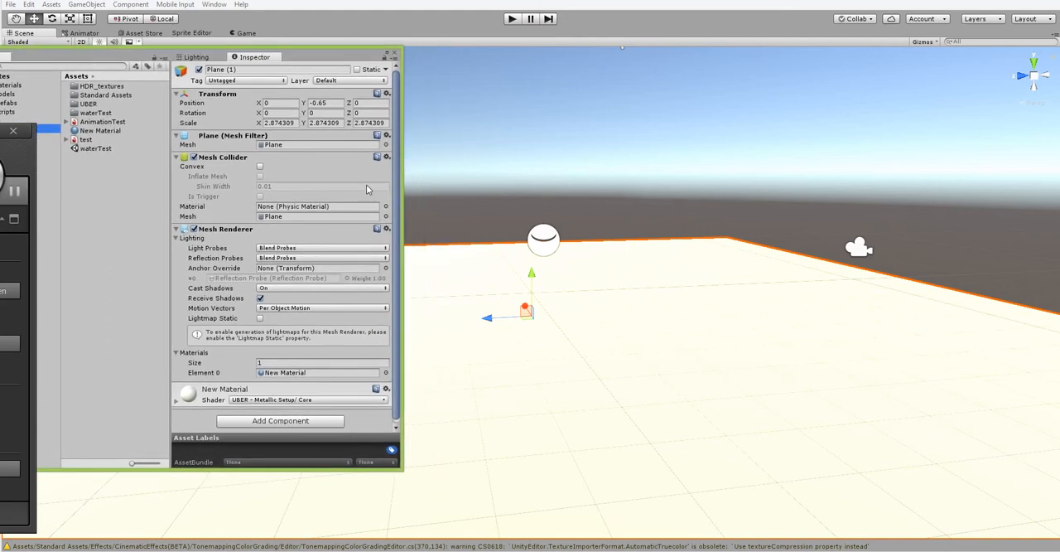
{"action": "left_click", "coordinate": [67, 139]}
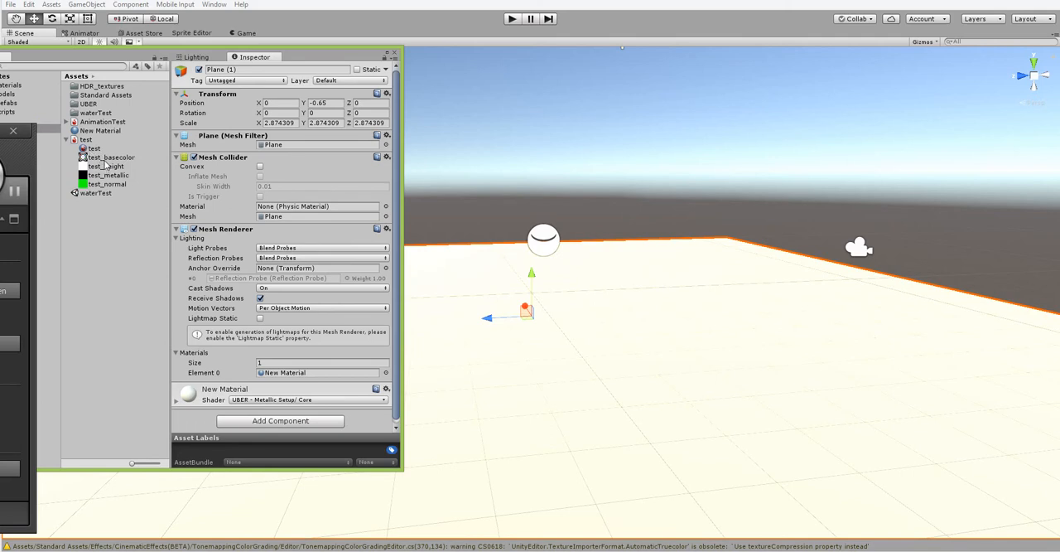
Examine the test substance's basecolor, height, metallic and normal textures in the Inspector.
{"action": "left_click", "coordinate": [105, 158]}
{"action": "left_click", "coordinate": [106, 166]}
{"action": "left_click", "coordinate": [106, 175]}
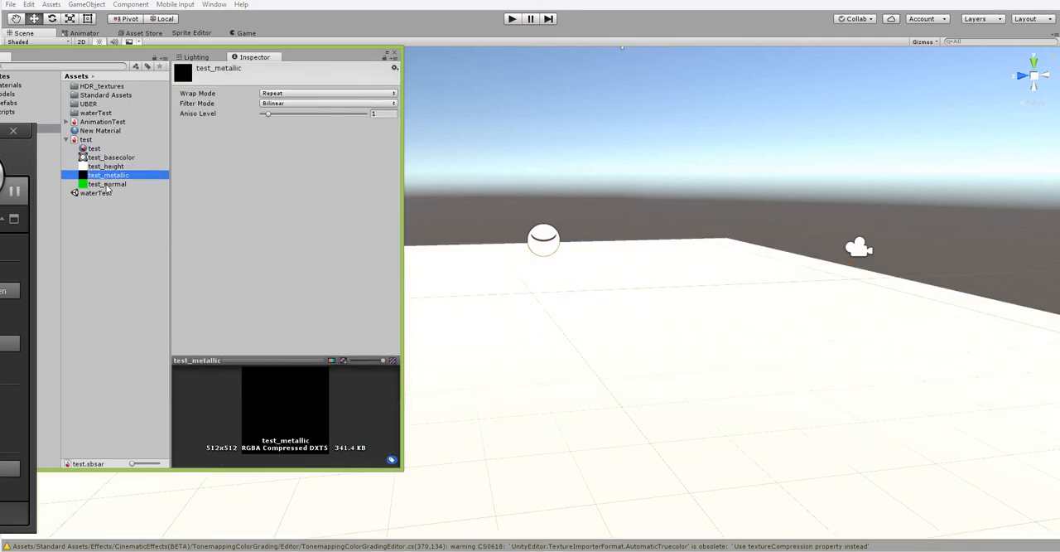
{"action": "left_click", "coordinate": [106, 184]}
{"action": "left_click", "coordinate": [106, 176]}
{"action": "left_click", "coordinate": [105, 167]}
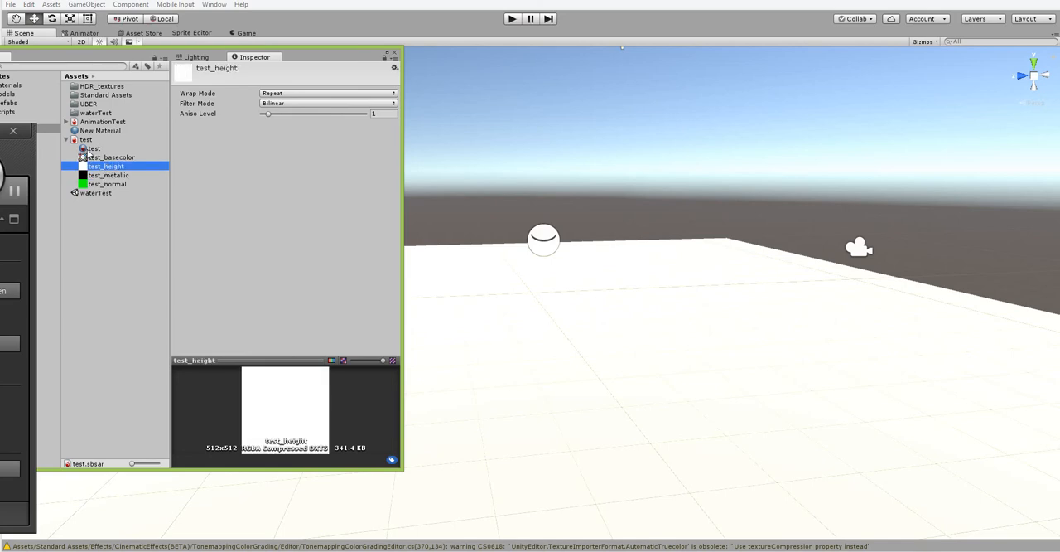
Apply the test substance material to the plane in the scene.
{"action": "left_click", "coordinate": [91, 148]}
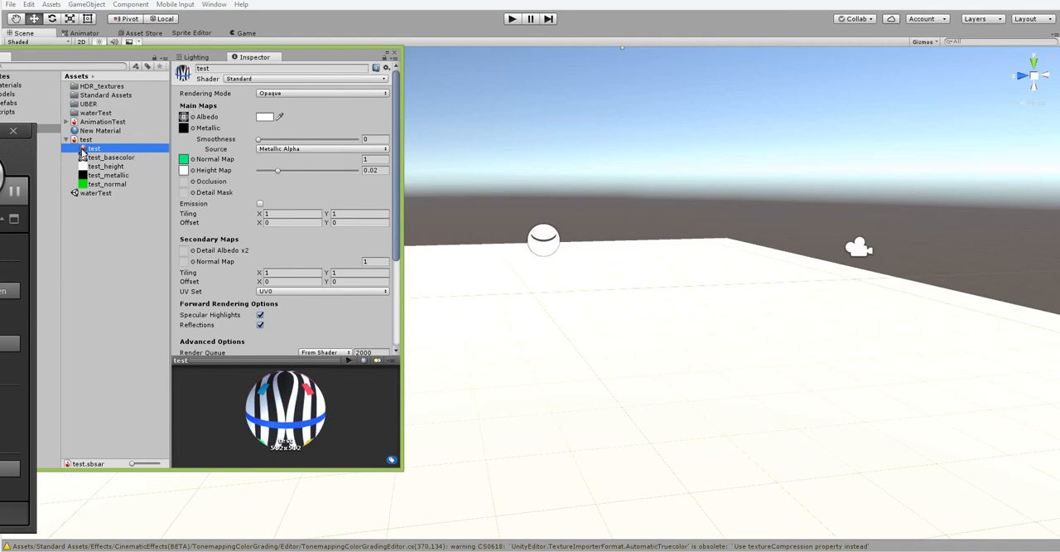
{"action": "left_click_drag", "start_coordinate": [83, 151], "coordinate": [540, 365]}
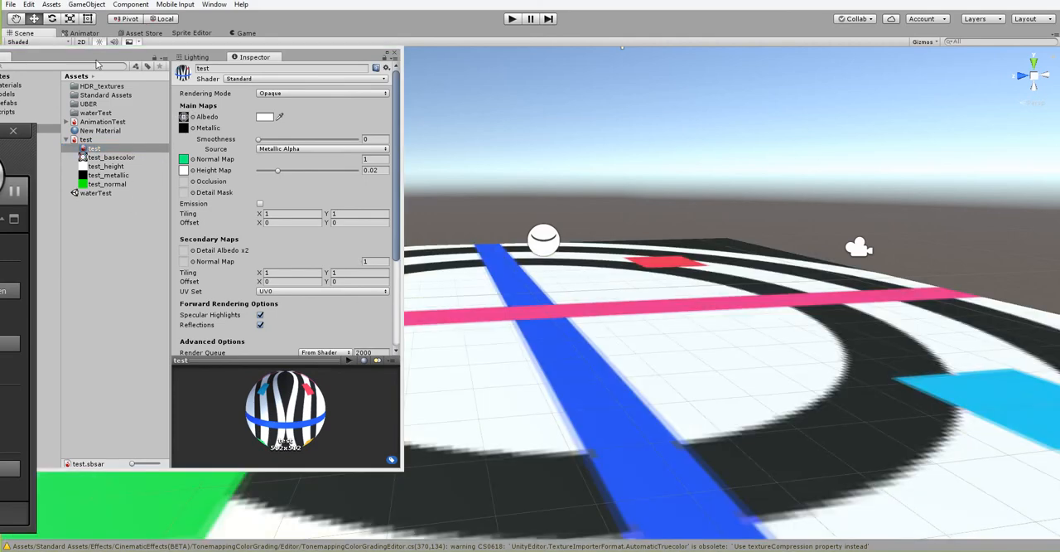
{"action": "left_click_drag", "start_coordinate": [309, 59], "coordinate": [214, 44]}
{"action": "scroll", "coordinate": [593, 152], "scroll_direction": "down", "scroll_amount": 8}
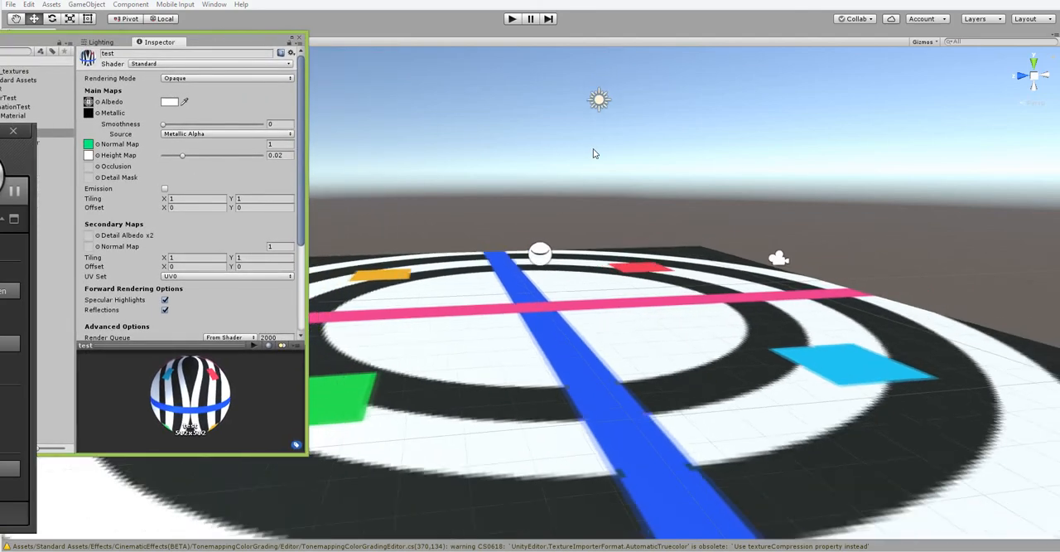
{"action": "left_click_drag", "start_coordinate": [505, 286], "coordinate": [492, 197], "text": "alt"}
{"action": "left_click_drag", "start_coordinate": [306, 141], "coordinate": [479, 141]}
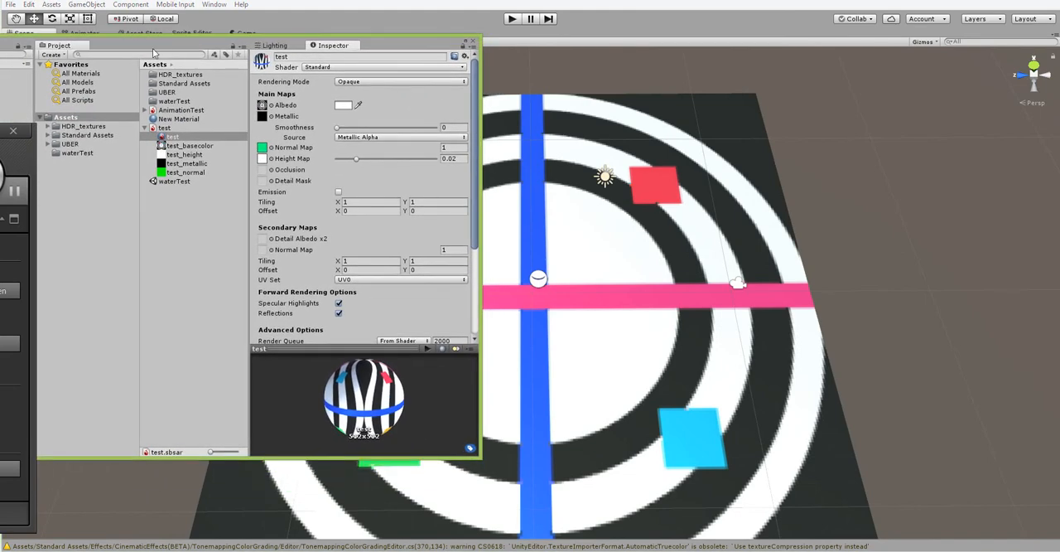
Adjust the material's position variable to about 0.254 for vert and 0.161 for horiz in its procedural properties.
{"action": "left_click_drag", "start_coordinate": [149, 48], "coordinate": [811, 145]}
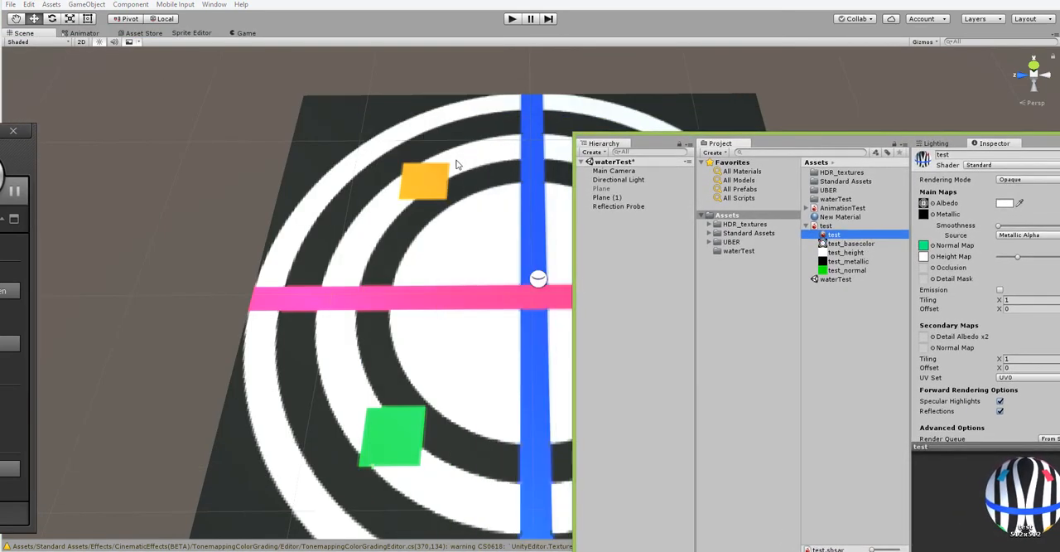
{"action": "middle_click_drag", "start_coordinate": [397, 199], "coordinate": [133, 149], "text": "alt"}
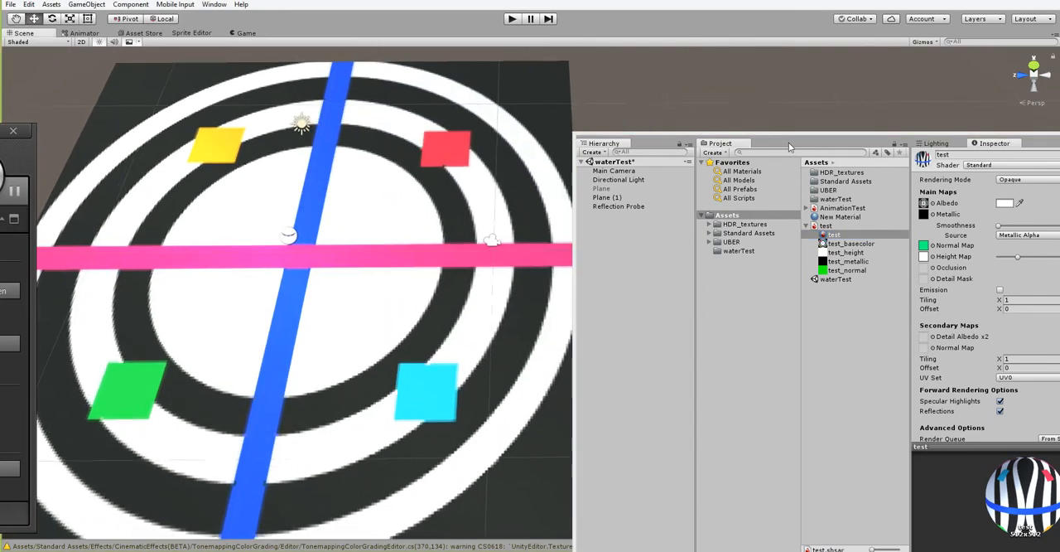
{"action": "left_click_drag", "start_coordinate": [792, 144], "coordinate": [718, 70]}
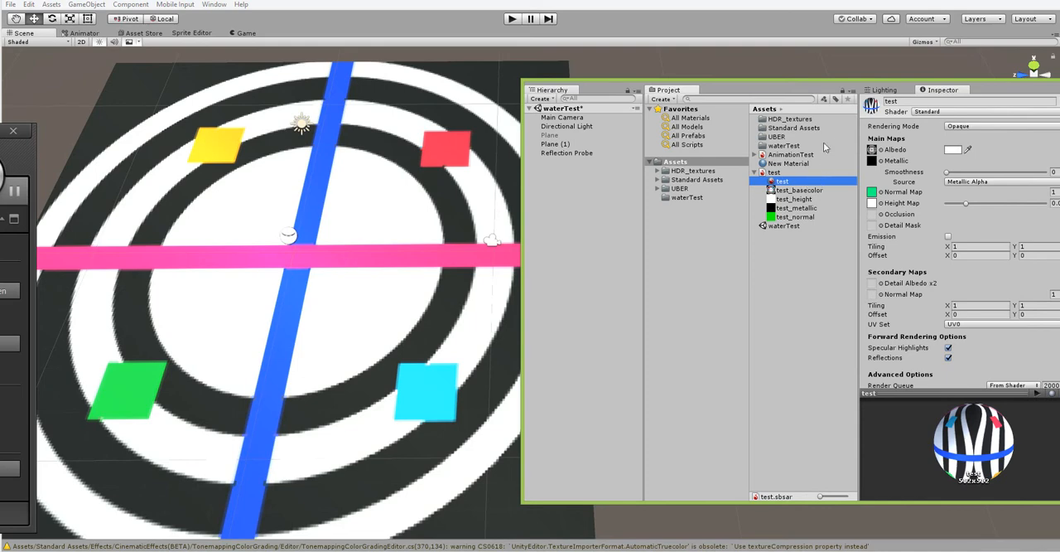
{"action": "left_click_drag", "start_coordinate": [1018, 91], "coordinate": [919, 87]}
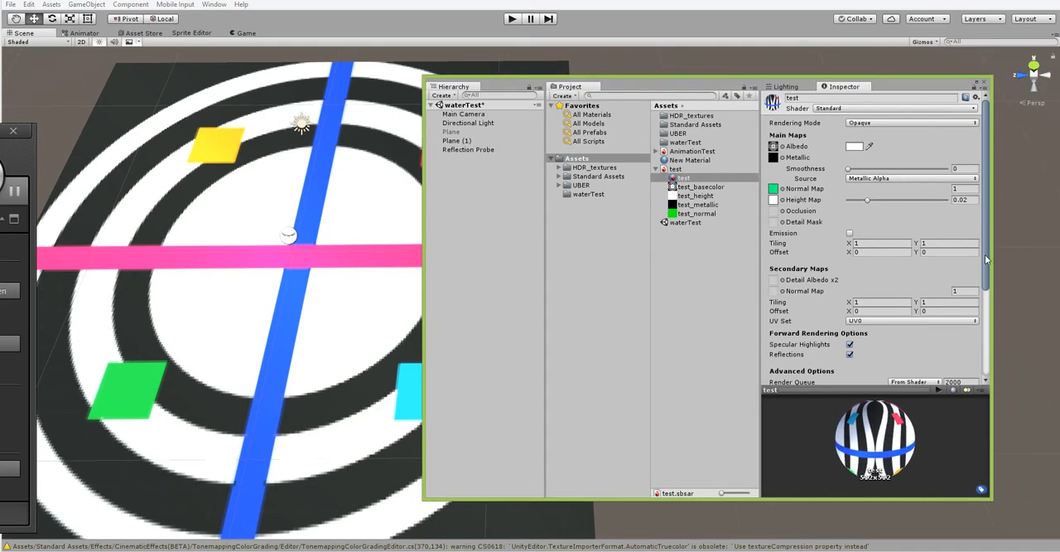
{"action": "left_click_drag", "start_coordinate": [985, 259], "coordinate": [994, 364]}
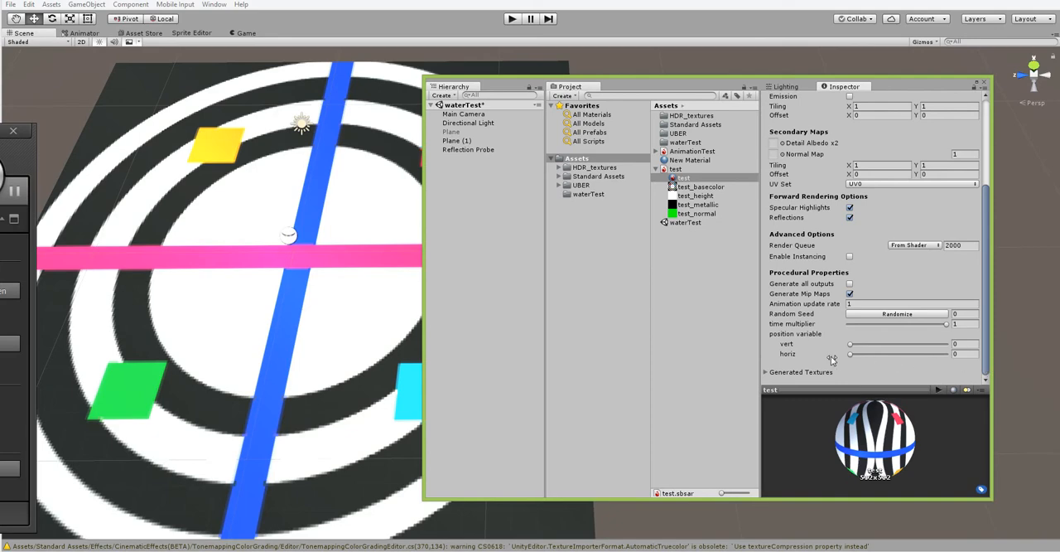
{"action": "mouse_move", "coordinate": [851, 345]}
{"action": "left_mouse_down"}
{"action": "mouse_move", "coordinate": [866, 344]}
{"action": "mouse_move", "coordinate": [860, 349]}
{"action": "left_mouse_up"}
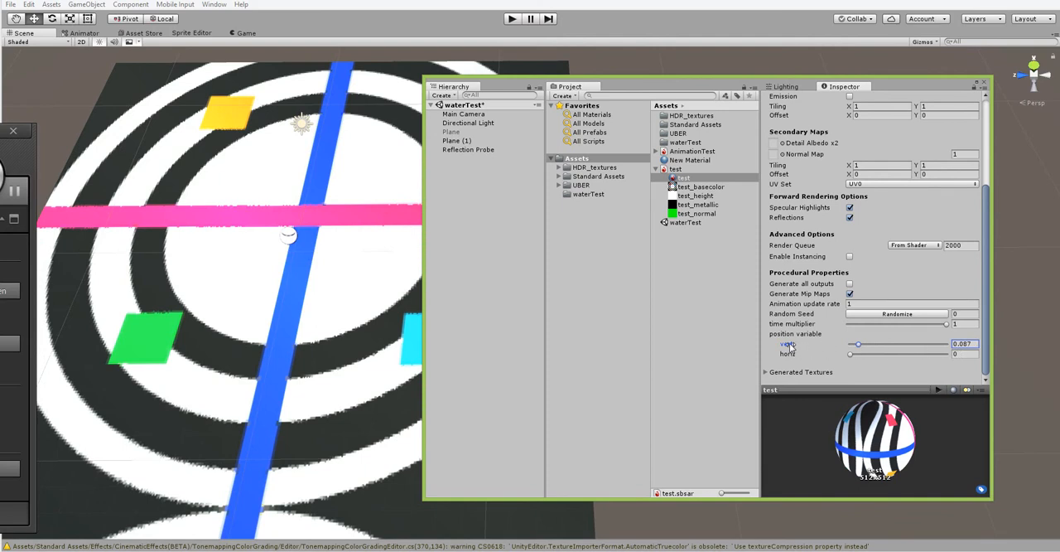
{"action": "mouse_move", "coordinate": [859, 348]}
{"action": "left_mouse_down"}
{"action": "mouse_move", "coordinate": [894, 353]}
{"action": "mouse_move", "coordinate": [872, 364]}
{"action": "mouse_move", "coordinate": [903, 355]}
{"action": "mouse_move", "coordinate": [865, 362]}
{"action": "left_mouse_up"}
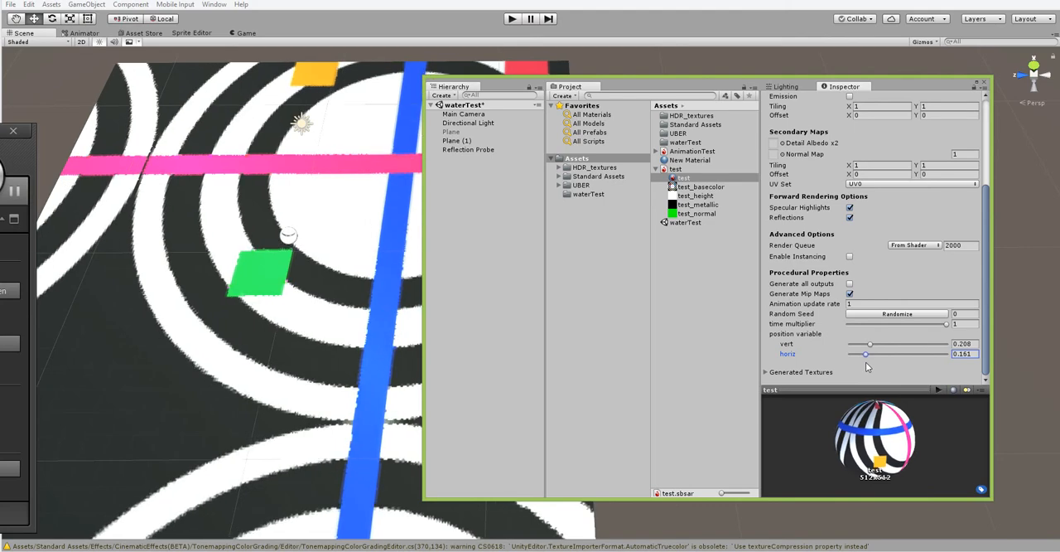
{"action": "mouse_move", "coordinate": [869, 344]}
{"action": "left_mouse_down"}
{"action": "mouse_move", "coordinate": [894, 344]}
{"action": "mouse_move", "coordinate": [874, 345]}
{"action": "left_mouse_up"}
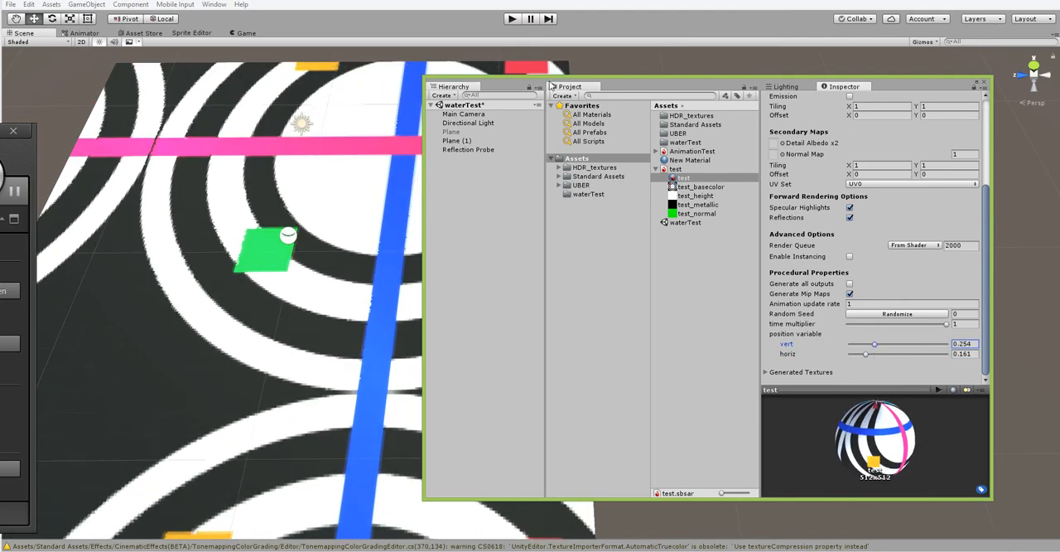
{"action": "left_click_drag", "start_coordinate": [695, 88], "coordinate": [722, 112]}
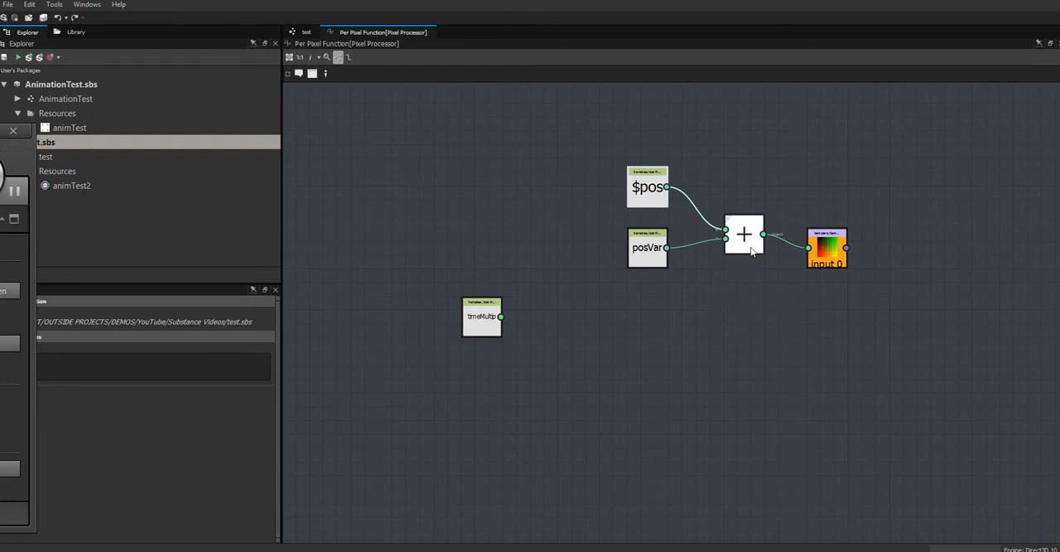
Switch to Substance Designer and rearrange the Add node and the input 0 sampler node in the Per Pixel Function graph.
{"action": "left_click_drag", "start_coordinate": [744, 236], "coordinate": [729, 222]}
{"action": "left_click_drag", "start_coordinate": [833, 254], "coordinate": [848, 227]}
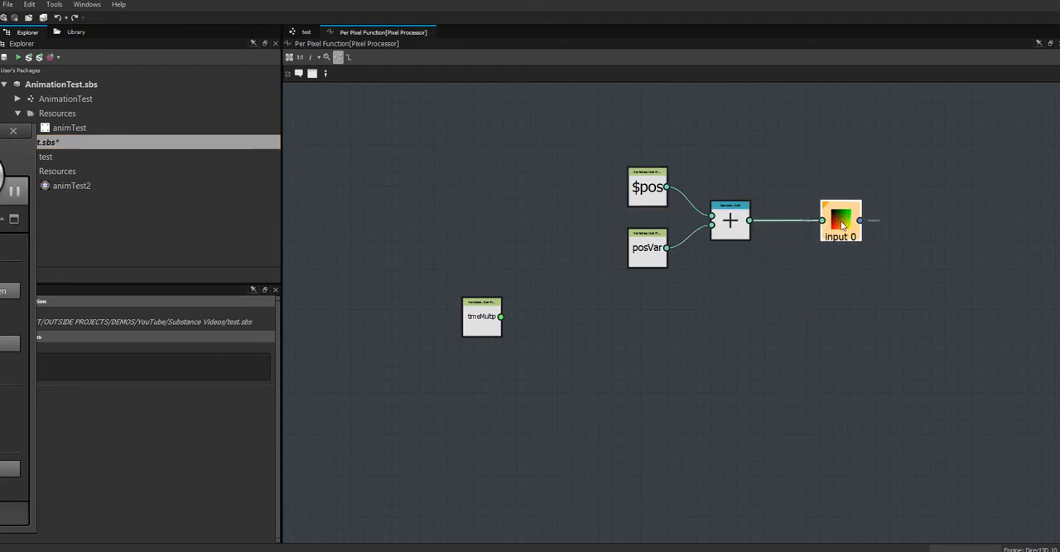
{"action": "left_click", "coordinate": [732, 228]}
{"action": "left_click_drag", "start_coordinate": [732, 229], "coordinate": [761, 222]}
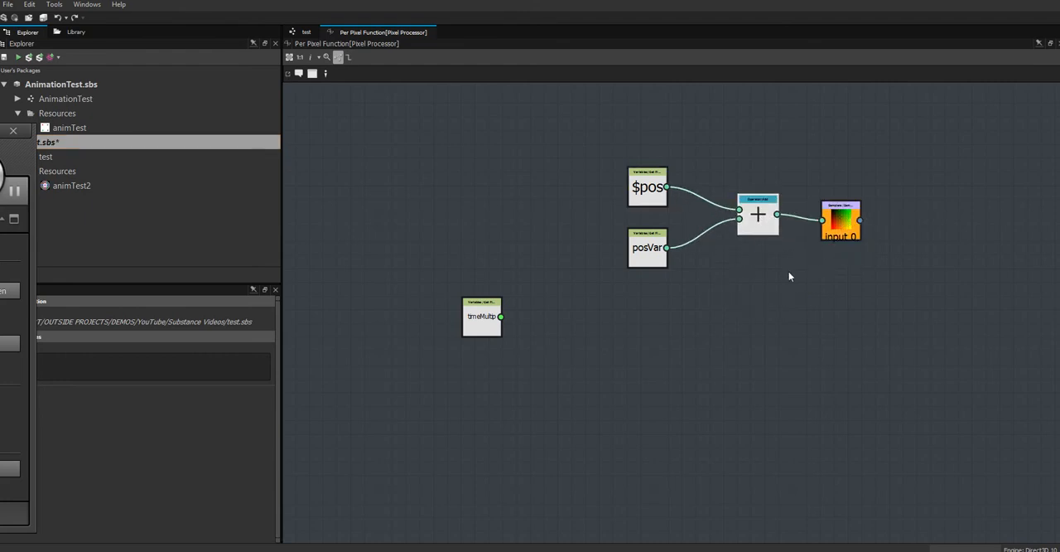
{"action": "middle_click_drag", "start_coordinate": [803, 286], "coordinate": [700, 287]}
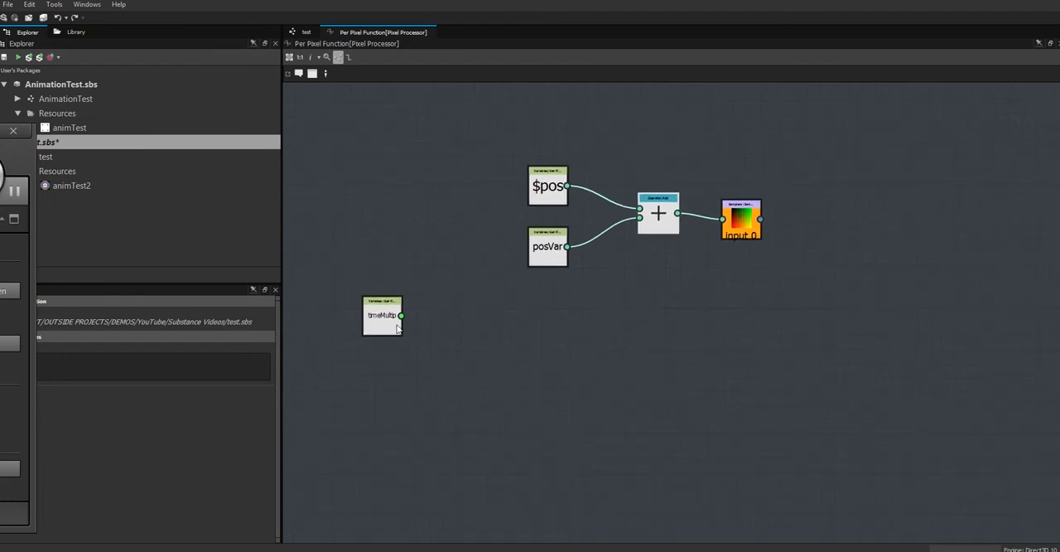
Place the timeMultip Get Float node just below posVar and change its variable to $time.
{"action": "left_click_drag", "start_coordinate": [397, 328], "coordinate": [530, 354]}
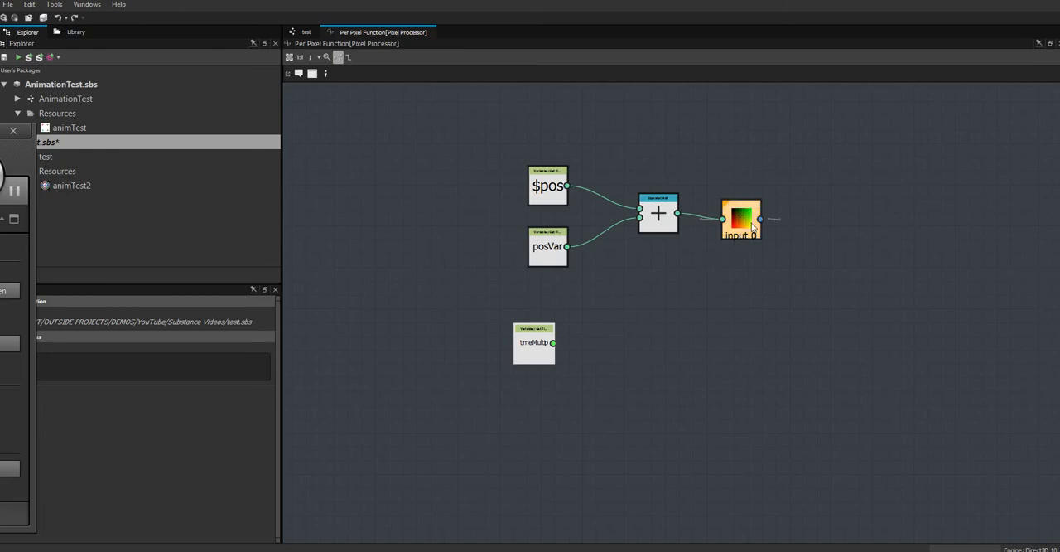
{"action": "left_click", "coordinate": [752, 226]}
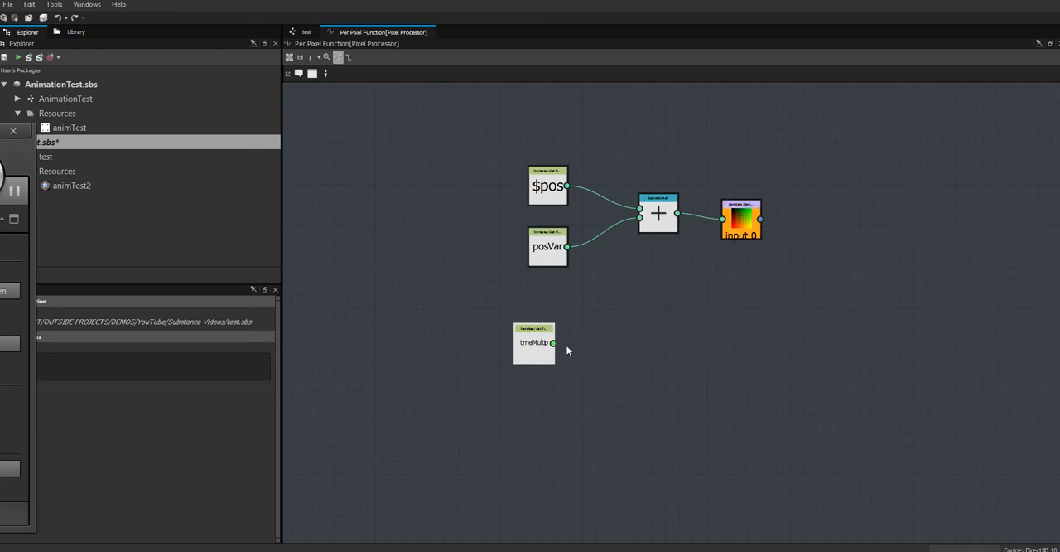
{"action": "left_click", "coordinate": [540, 353]}
{"action": "left_click_drag", "start_coordinate": [540, 353], "coordinate": [595, 332]}
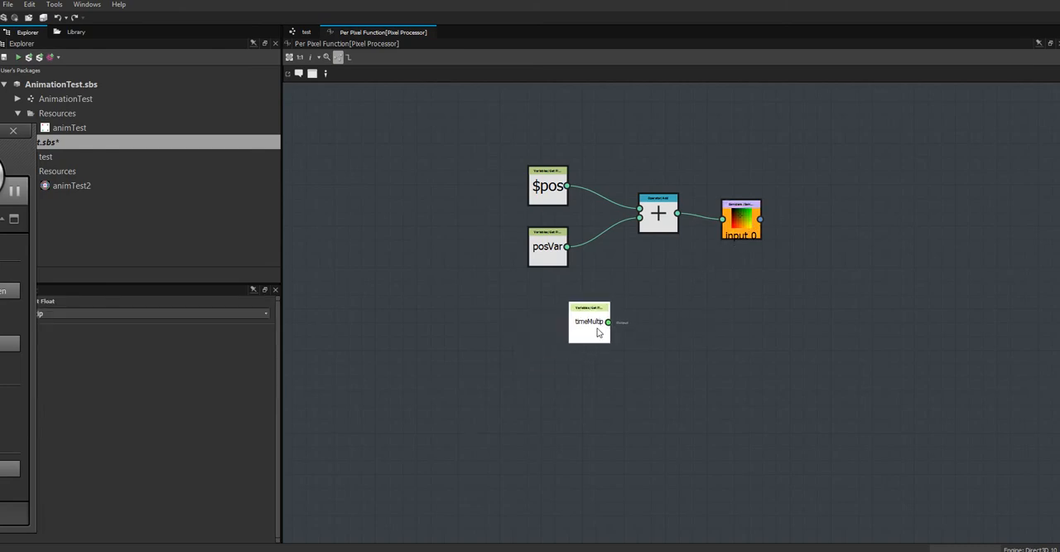
{"action": "left_click_drag", "start_coordinate": [281, 130], "coordinate": [240, 130]}
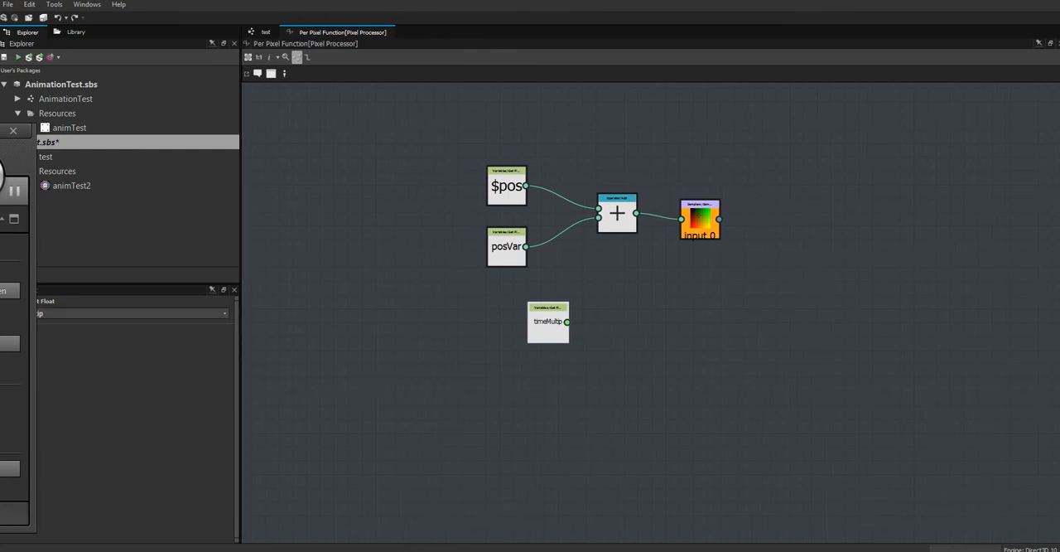
{"action": "left_click", "coordinate": [223, 311]}
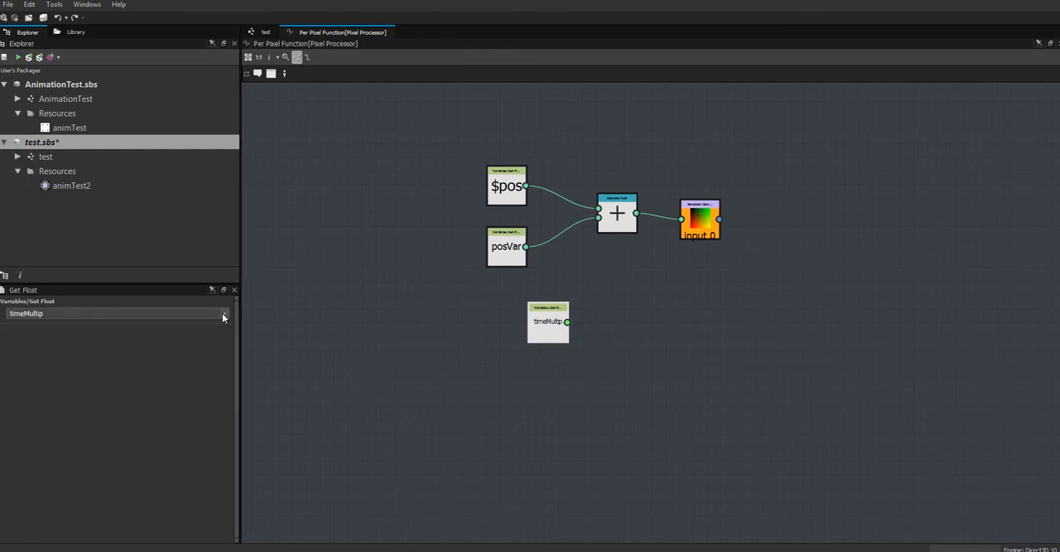
{"action": "left_click", "coordinate": [113, 354]}
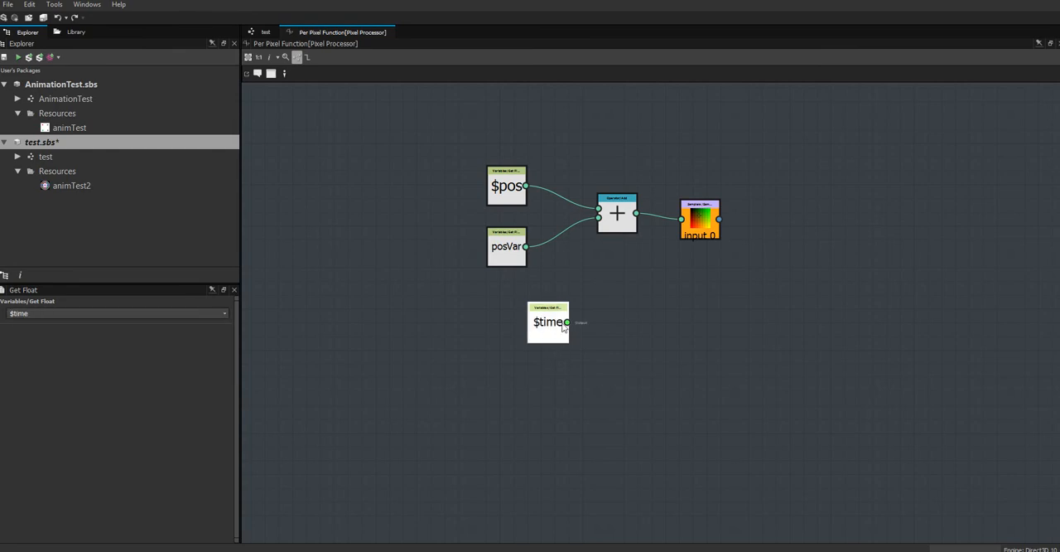
Align the $time node below posVar and move the input 0 sampler farther from the Add node to make room.
{"action": "left_click_drag", "start_coordinate": [549, 334], "coordinate": [507, 356]}
{"action": "left_click_drag", "start_coordinate": [699, 217], "coordinate": [824, 245]}
{"action": "left_click", "coordinate": [732, 287]}
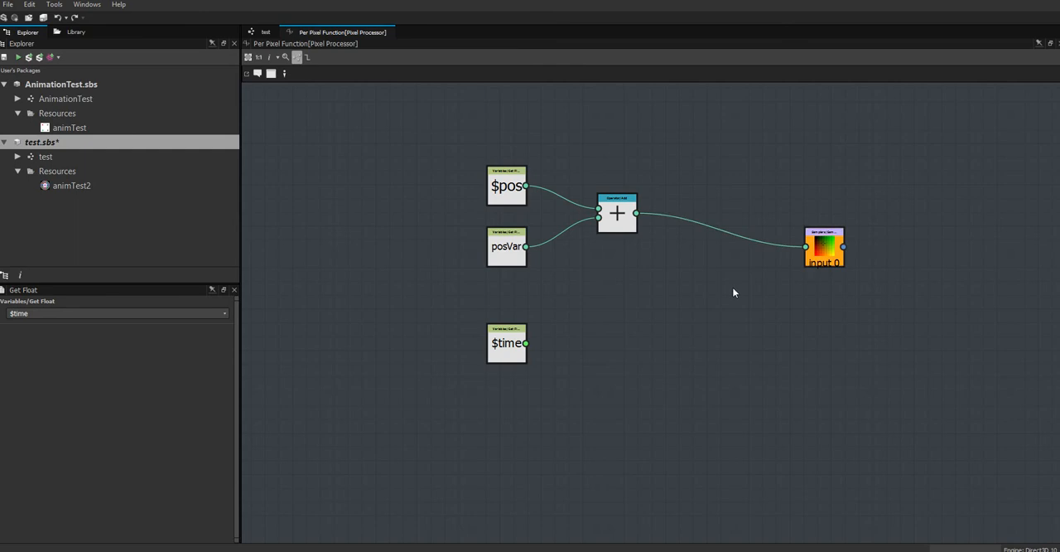
Find the rotate_position function in the library and place it between the Add node and the input 0 sampler.
{"action": "right_click", "coordinate": [742, 279]}
{"action": "key", "text": "Escape"}
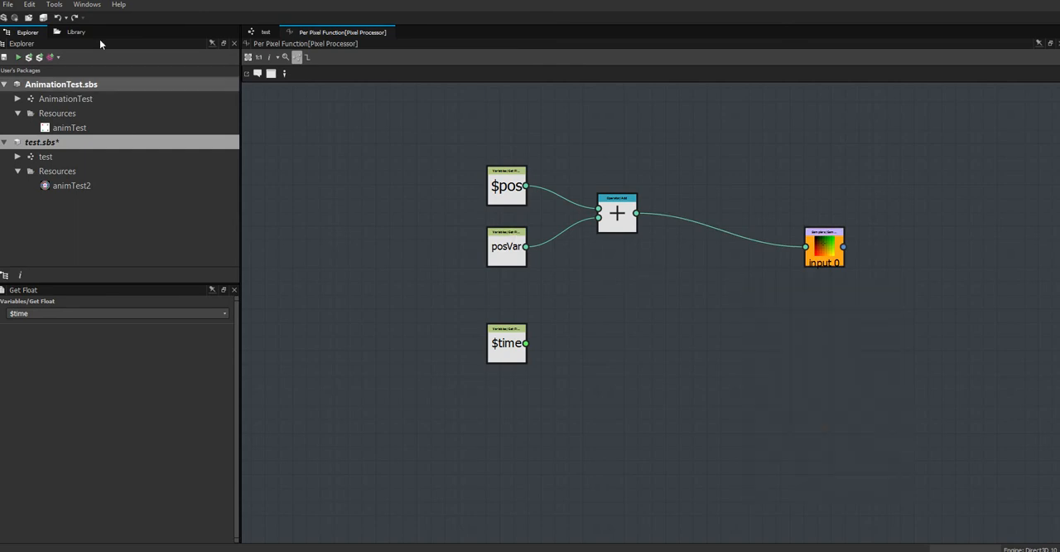
{"action": "left_click", "coordinate": [83, 33]}
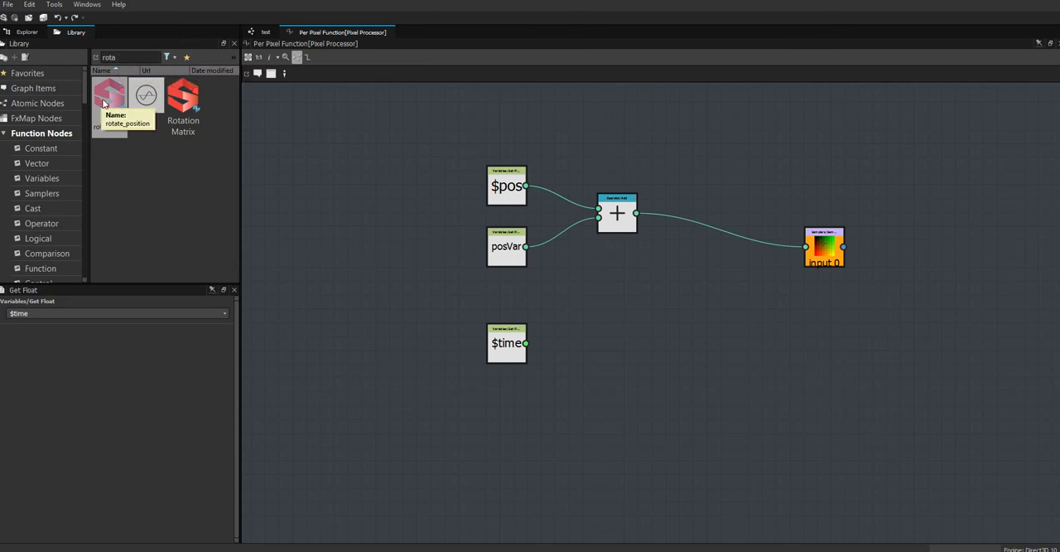
{"action": "left_click_drag", "start_coordinate": [107, 100], "coordinate": [744, 282]}
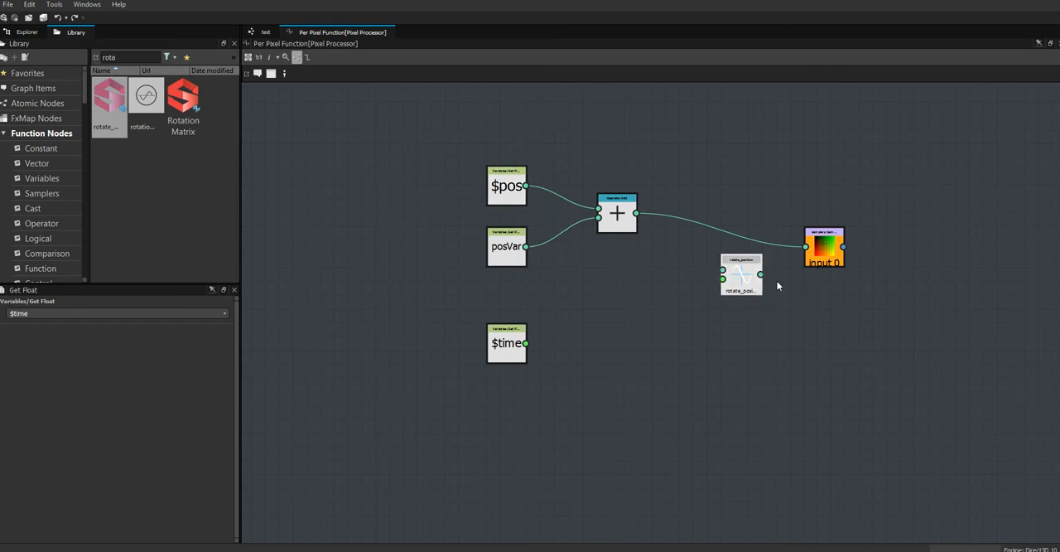
Connect the Add node's output to the first input of rotate_position and move Add closer to $pos and posVar.
{"action": "scroll", "coordinate": [774, 263], "scroll_direction": "up", "scroll_amount": 4}
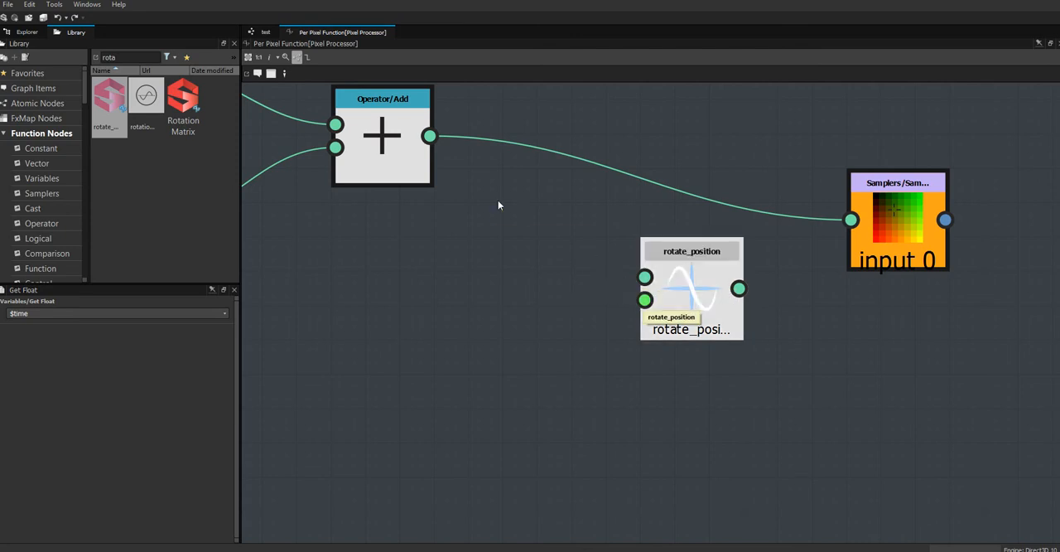
{"action": "scroll", "coordinate": [494, 189], "scroll_direction": "down", "scroll_amount": 4}
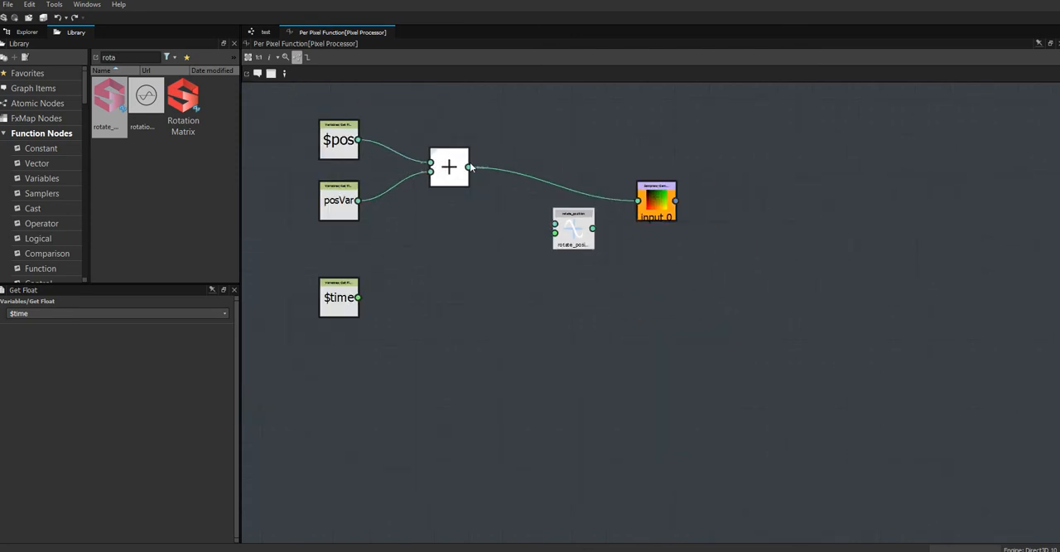
{"action": "left_click_drag", "start_coordinate": [553, 214], "coordinate": [554, 222]}
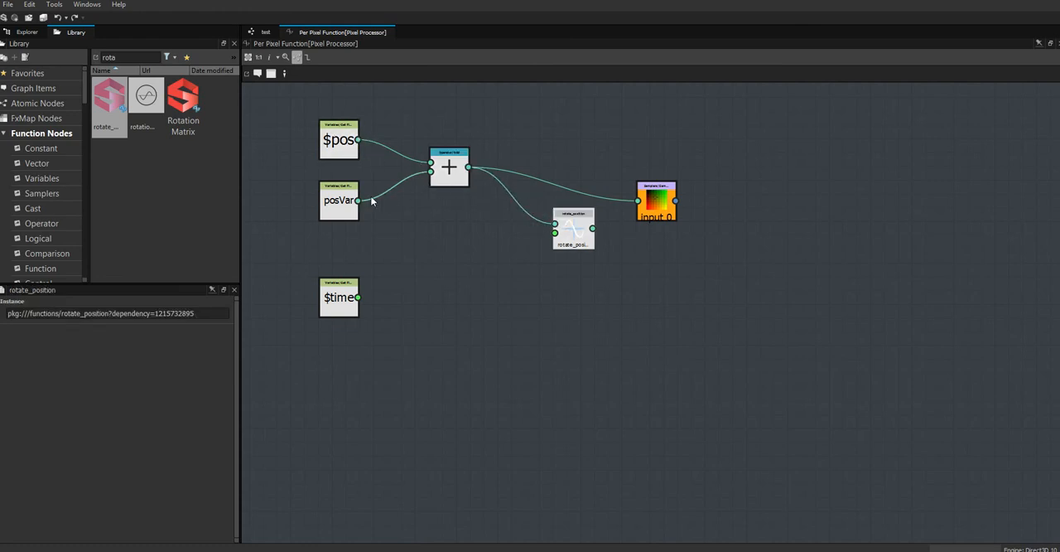
{"action": "left_click_drag", "start_coordinate": [468, 182], "coordinate": [420, 189]}
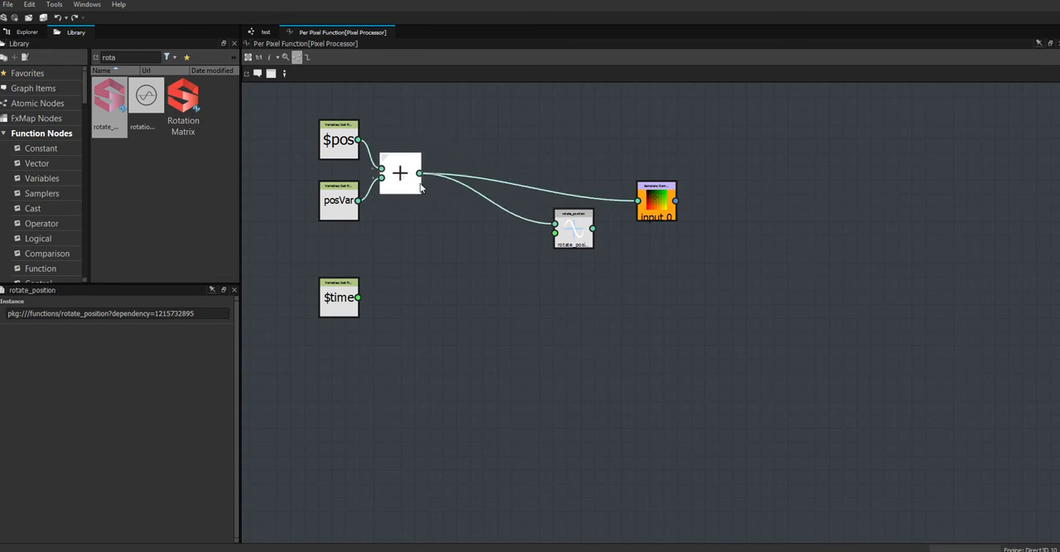
Connect $time to the second input of rotate_position and route the rotate_position output into the input 0 sampler.
{"action": "scroll", "coordinate": [478, 273], "scroll_direction": "up", "scroll_amount": 1}
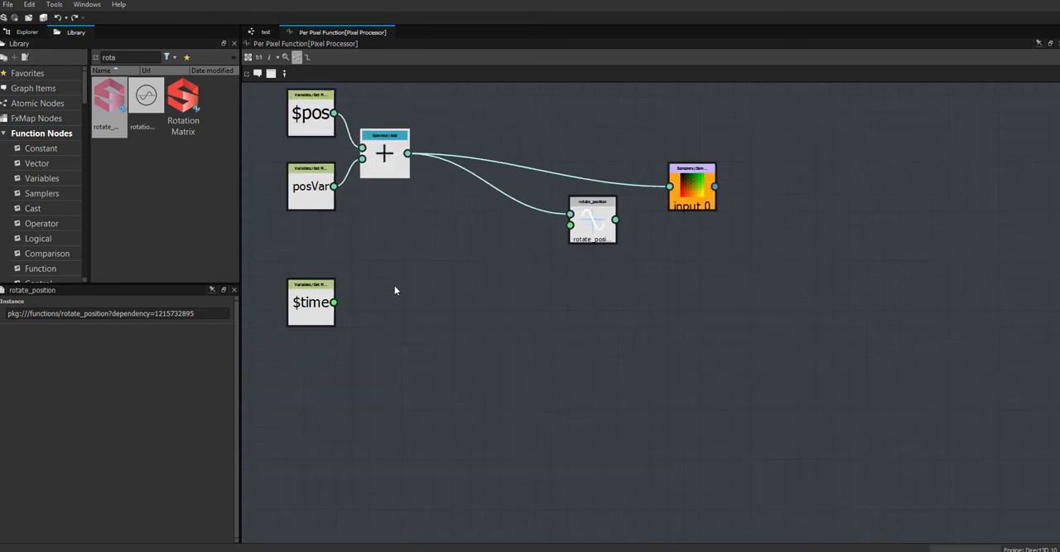
{"action": "left_click_drag", "start_coordinate": [321, 307], "coordinate": [437, 273]}
{"action": "scroll", "coordinate": [519, 271], "scroll_direction": "up", "scroll_amount": 1}
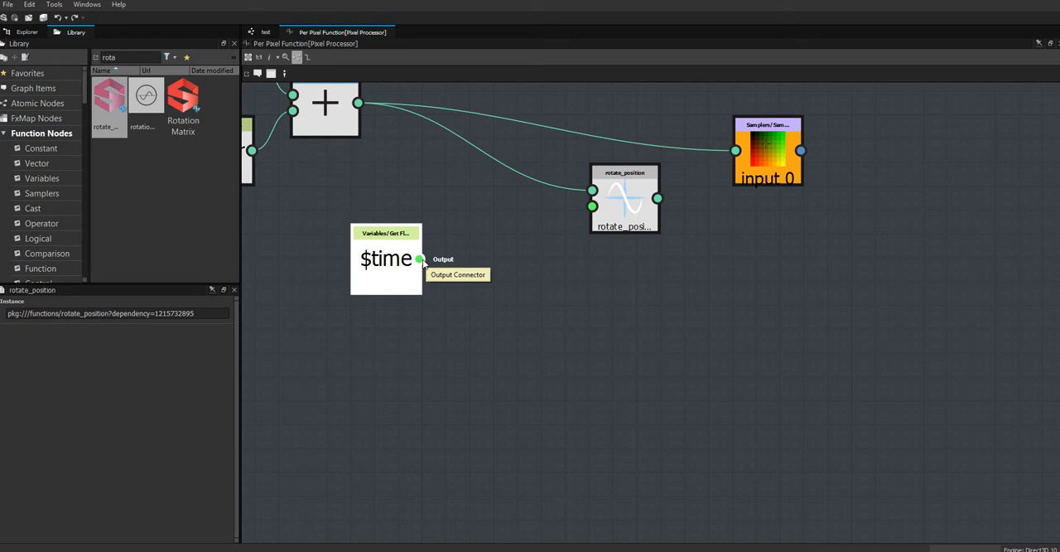
{"action": "left_click_drag", "start_coordinate": [419, 259], "coordinate": [735, 149]}
{"action": "left_click_drag", "start_coordinate": [607, 207], "coordinate": [631, 171]}
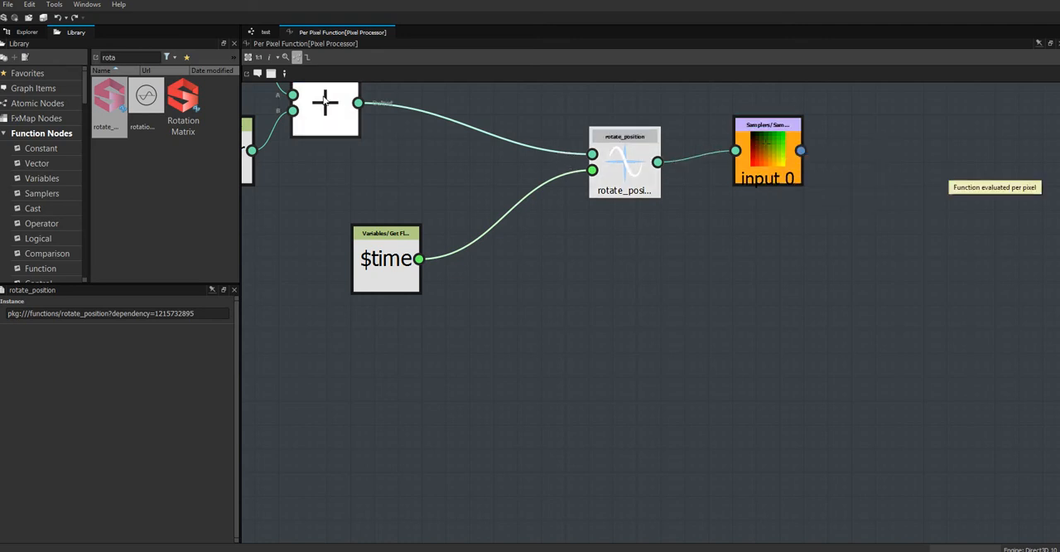
Return to the test graph, show the package explorer, and switch to Unity.
{"action": "left_click", "coordinate": [263, 33]}
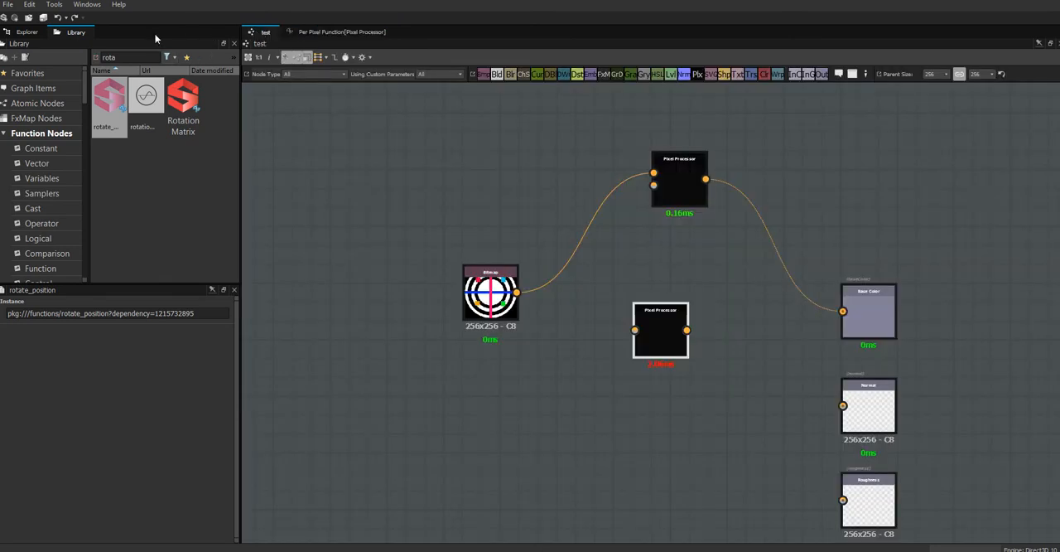
{"action": "left_click", "coordinate": [26, 35]}
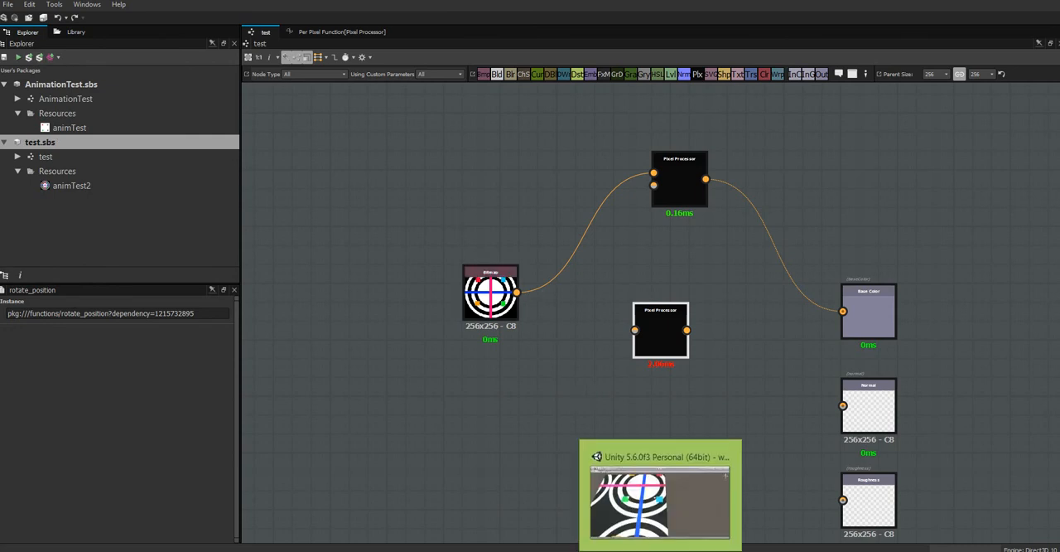
{"action": "left_click", "coordinate": [597, 444]}
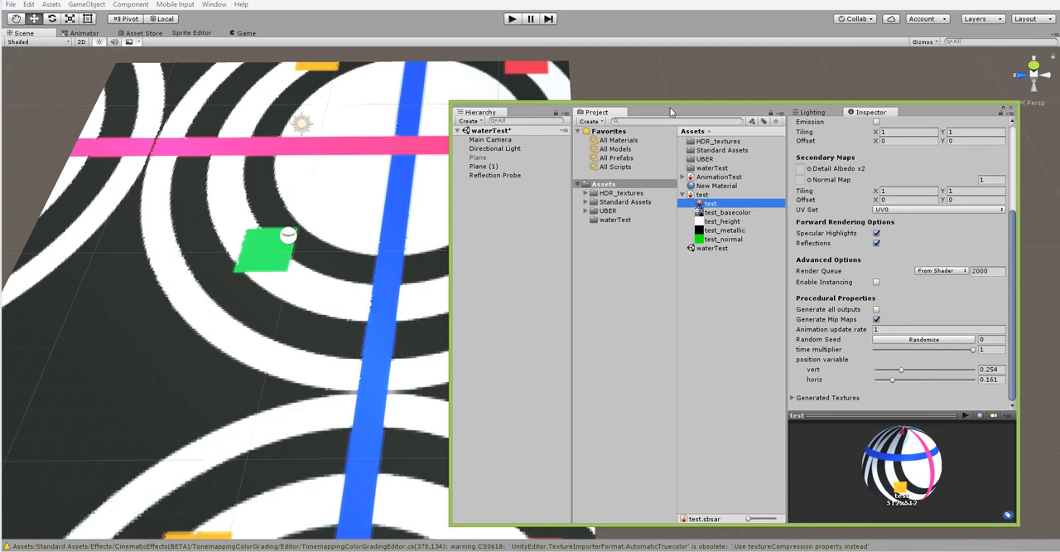
Uncover more of the scene view and set the test material's position variable to 0 for both vert and horiz.
{"action": "left_click_drag", "start_coordinate": [670, 112], "coordinate": [718, 110]}
{"action": "scroll", "coordinate": [396, 226], "scroll_direction": "down", "scroll_amount": 4}
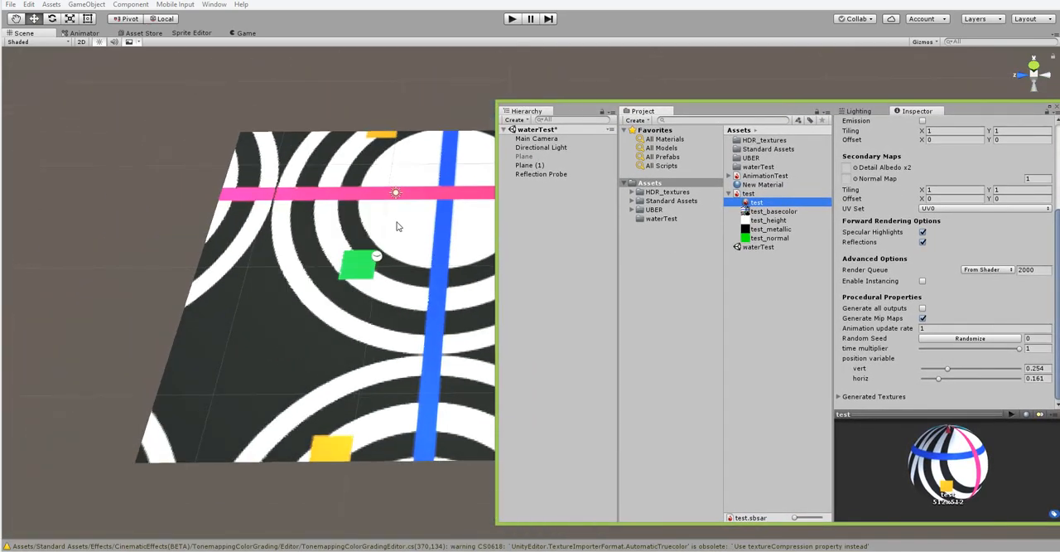
{"action": "left_click_drag", "start_coordinate": [948, 371], "coordinate": [911, 383]}
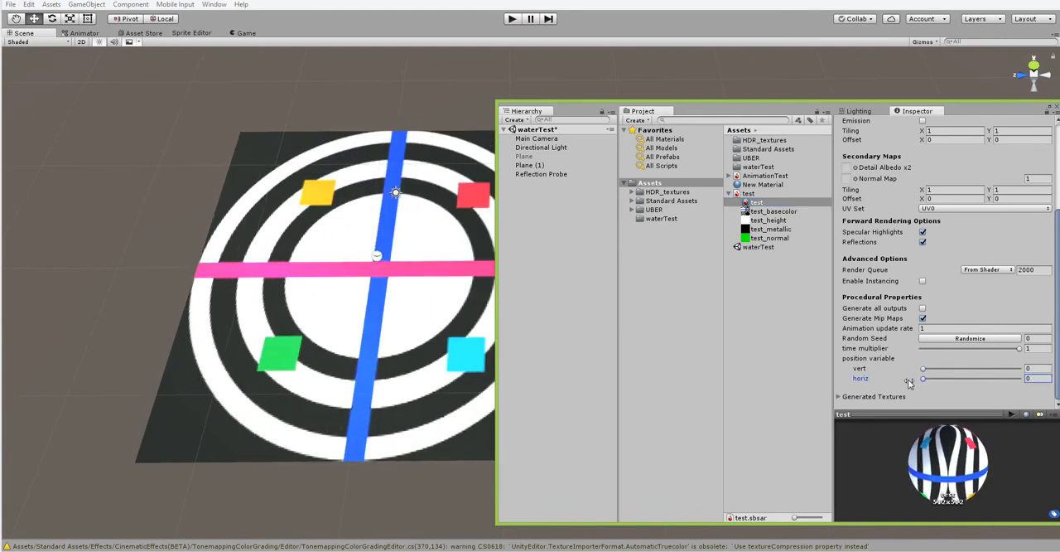
Play the scene to test the vert and horiz position variables on the animated material, and stop playback.
{"action": "left_click", "coordinate": [511, 19]}
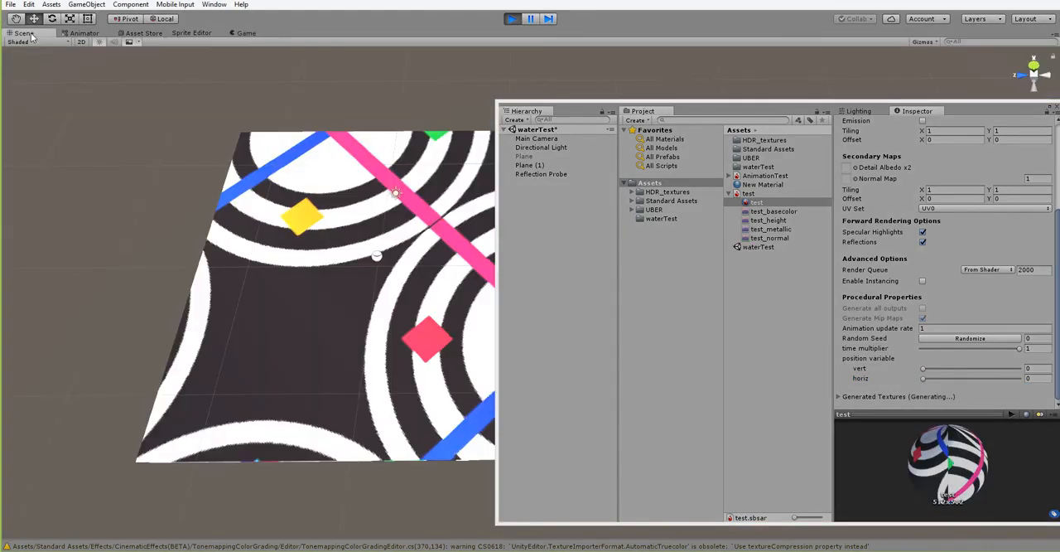
{"action": "left_click_drag", "start_coordinate": [702, 107], "coordinate": [763, 37]}
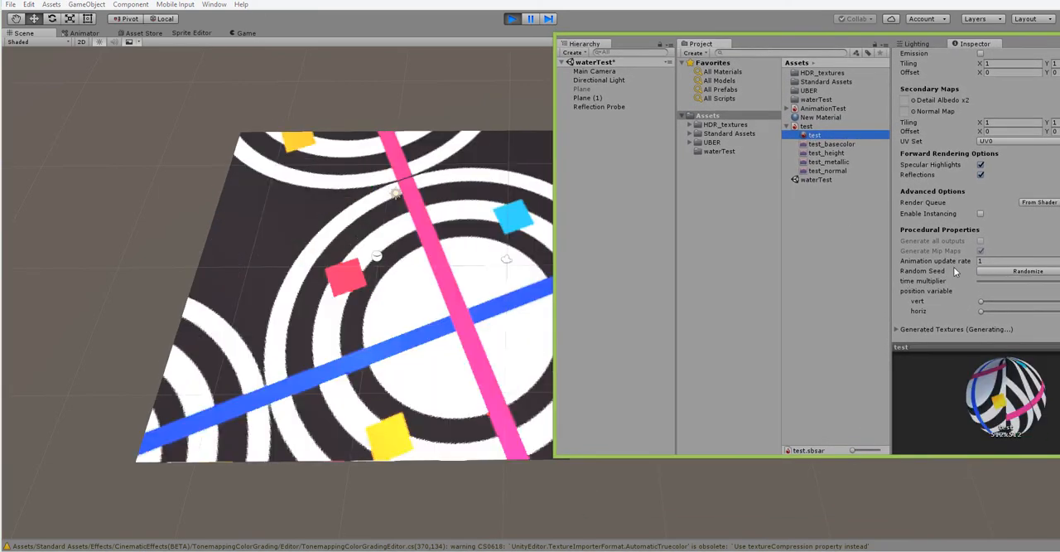
{"action": "left_click_drag", "start_coordinate": [983, 302], "coordinate": [1007, 311]}
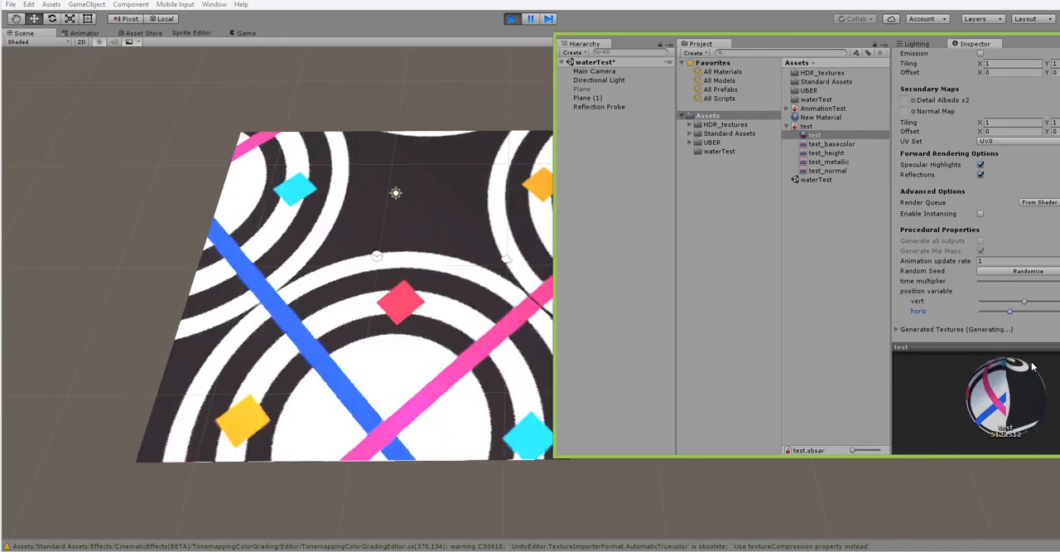
{"action": "left_click_drag", "start_coordinate": [1024, 301], "coordinate": [992, 313]}
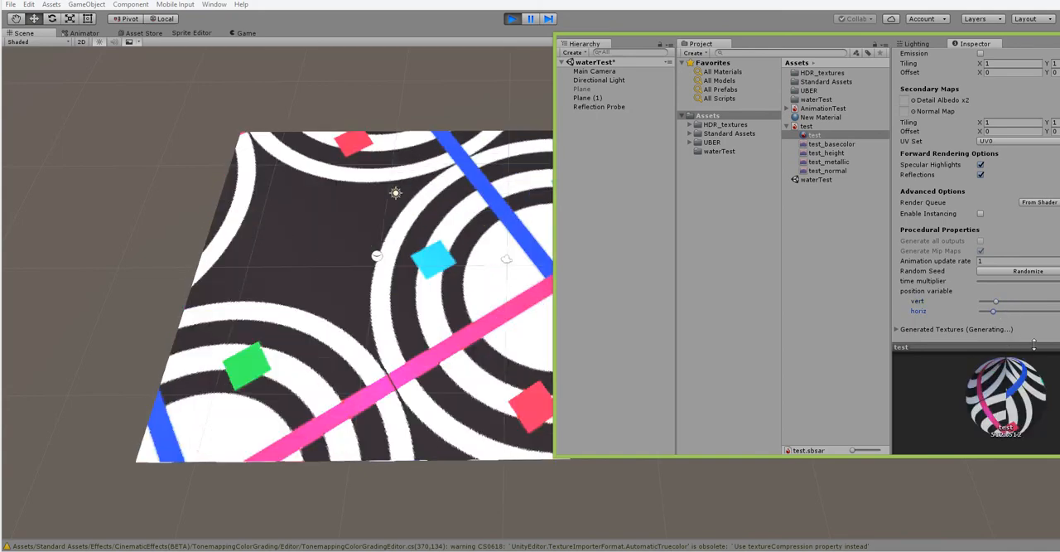
{"action": "left_click_drag", "start_coordinate": [844, 47], "coordinate": [674, 104]}
{"action": "left_click", "coordinate": [512, 19]}
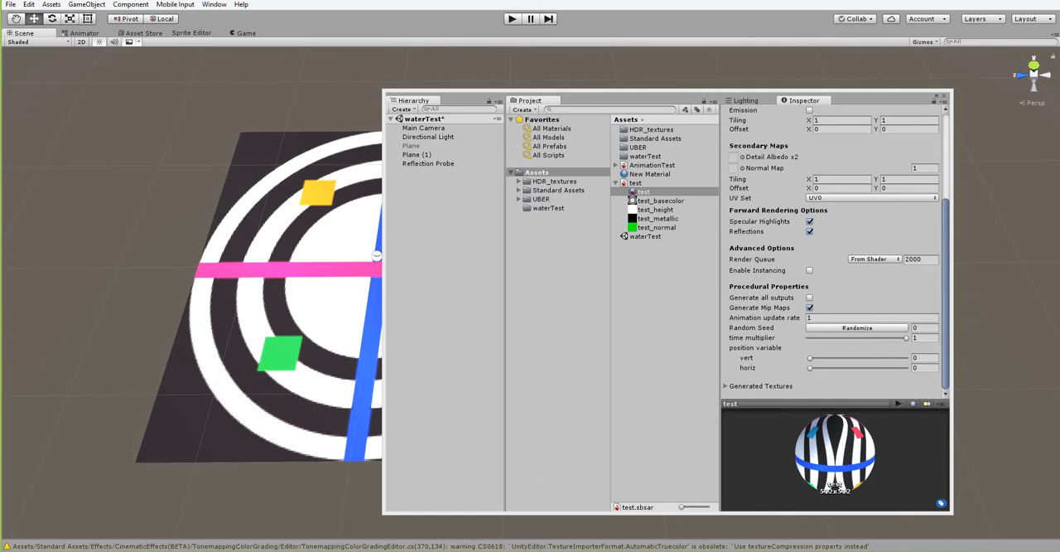
Switch to Substance Designer, rearrange the Bitmap and unconnected Pixel Processor nodes, and preview the connected Pixel Processor.
{"action": "left_click", "coordinate": [278, 550]}
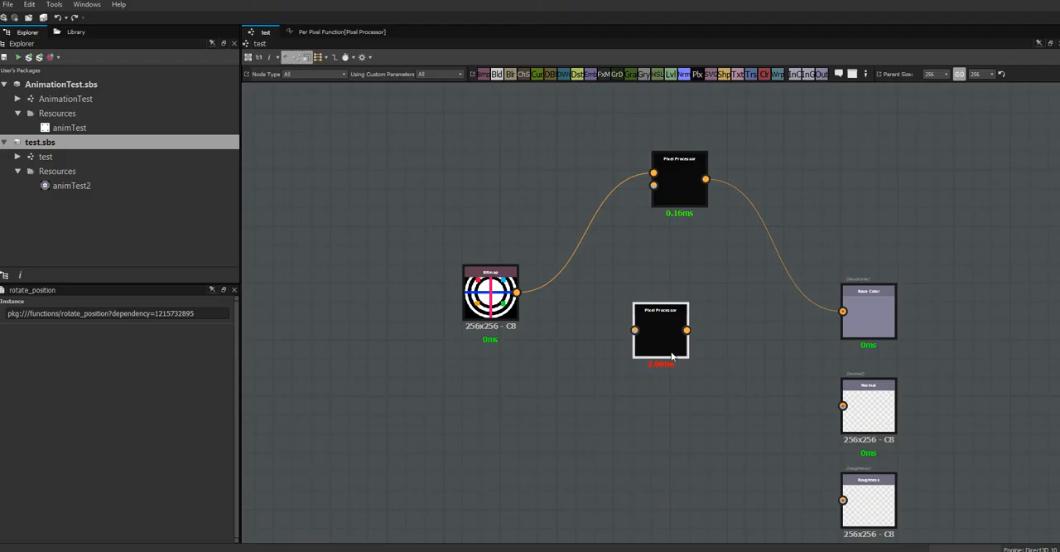
{"action": "left_click_drag", "start_coordinate": [494, 306], "coordinate": [418, 192]}
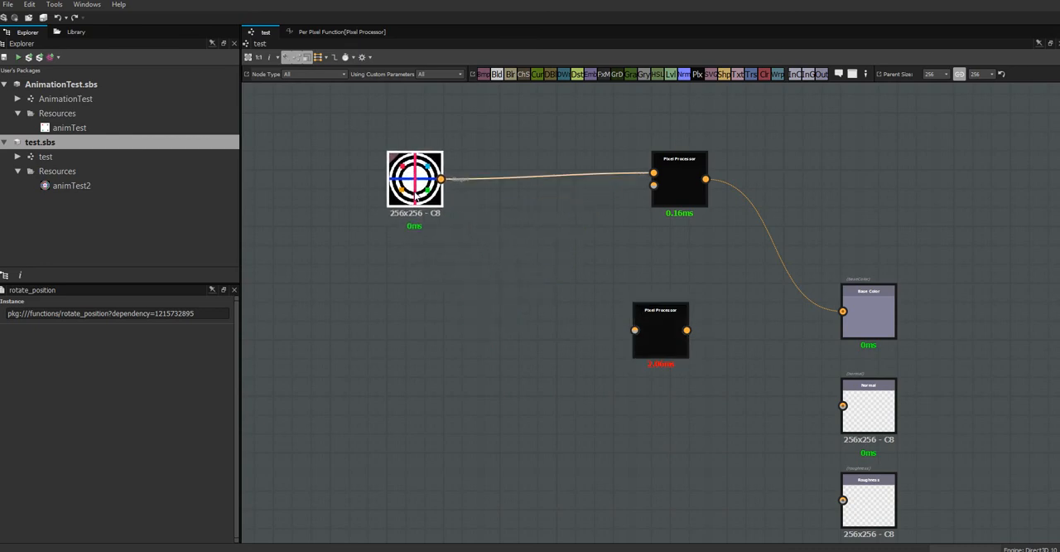
{"action": "left_click_drag", "start_coordinate": [660, 337], "coordinate": [434, 374]}
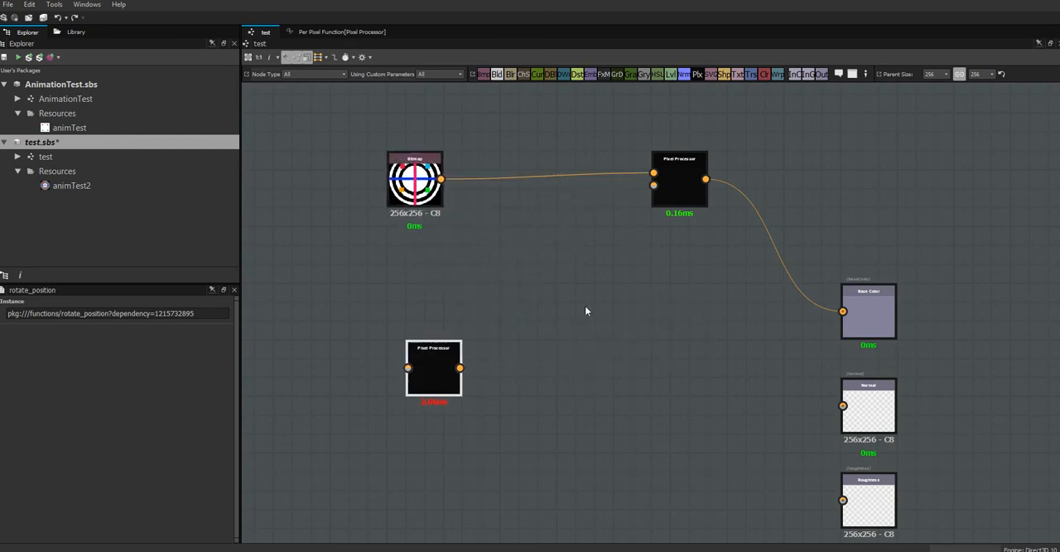
{"action": "double_click", "coordinate": [680, 182]}
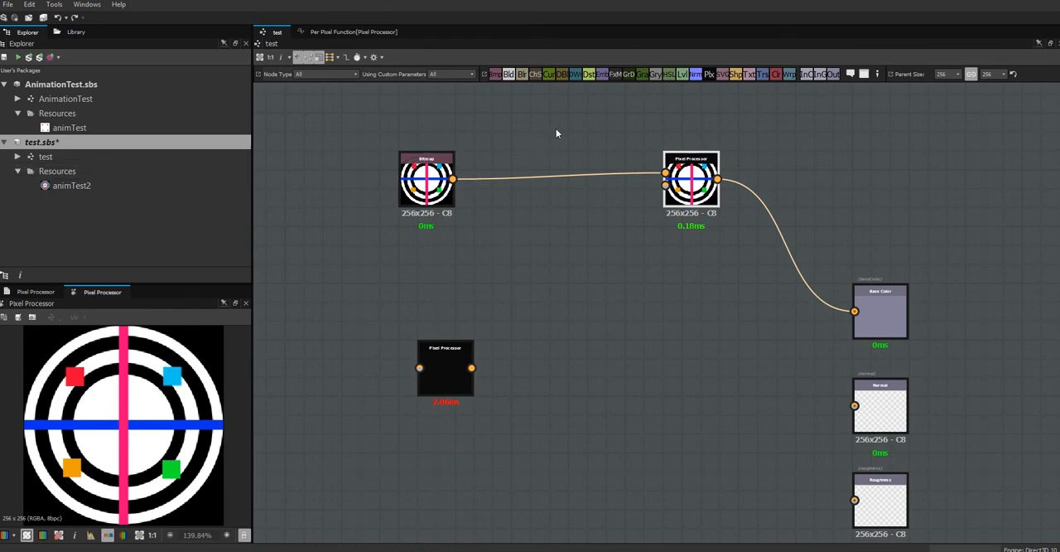
Open the Per Pixel Function graph and move the $time node farther from rotate_position to make room on its connection.
{"action": "left_click", "coordinate": [354, 31]}
{"action": "key", "text": "f"}
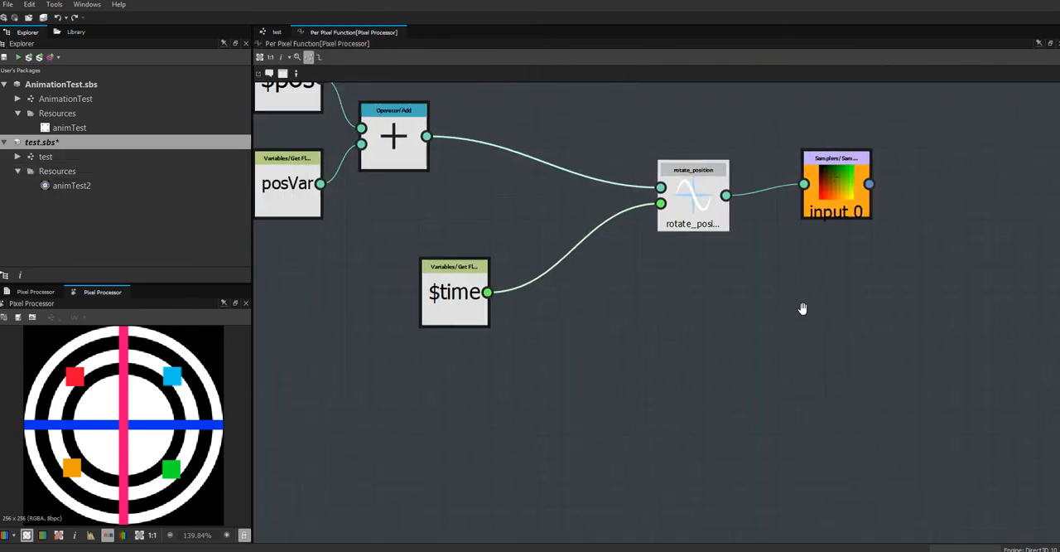
{"action": "scroll", "coordinate": [804, 360], "scroll_direction": "down", "scroll_amount": 3}
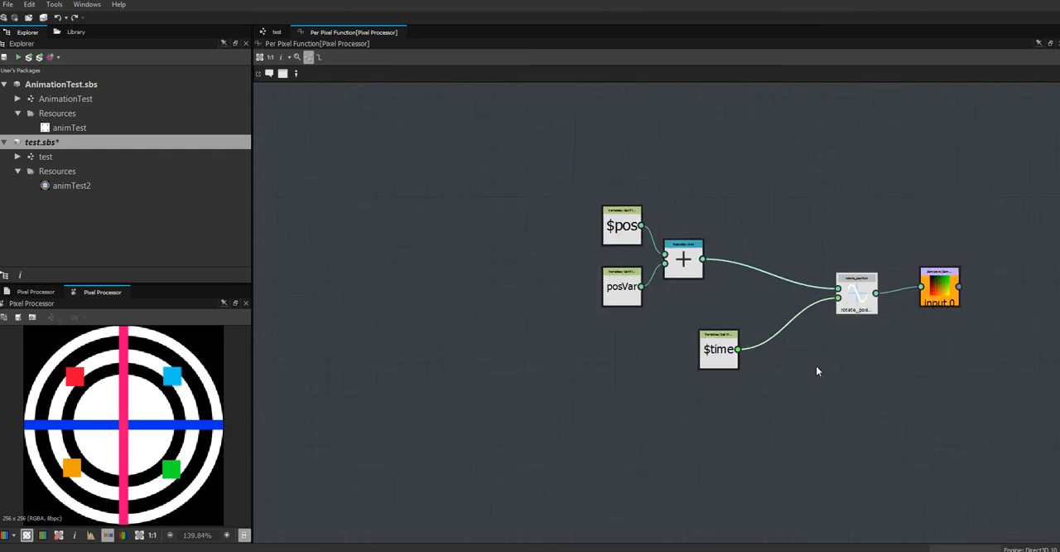
{"action": "left_click_drag", "start_coordinate": [737, 353], "coordinate": [737, 376]}
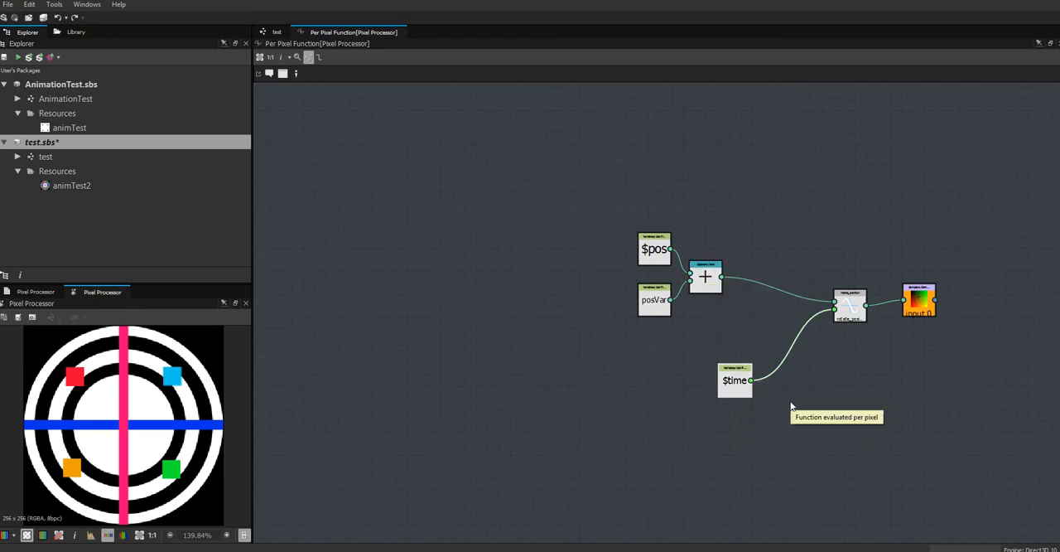
{"action": "middle_click_drag", "start_coordinate": [832, 376], "coordinate": [747, 298]}
{"action": "scroll", "coordinate": [748, 317], "scroll_direction": "up", "scroll_amount": 5}
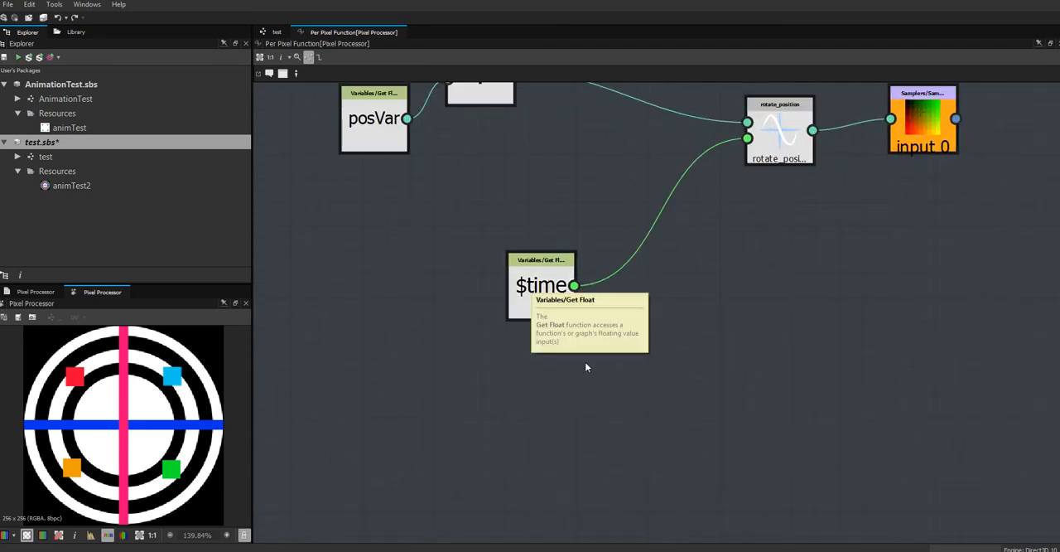
{"action": "left_click_drag", "start_coordinate": [542, 287], "coordinate": [468, 262]}
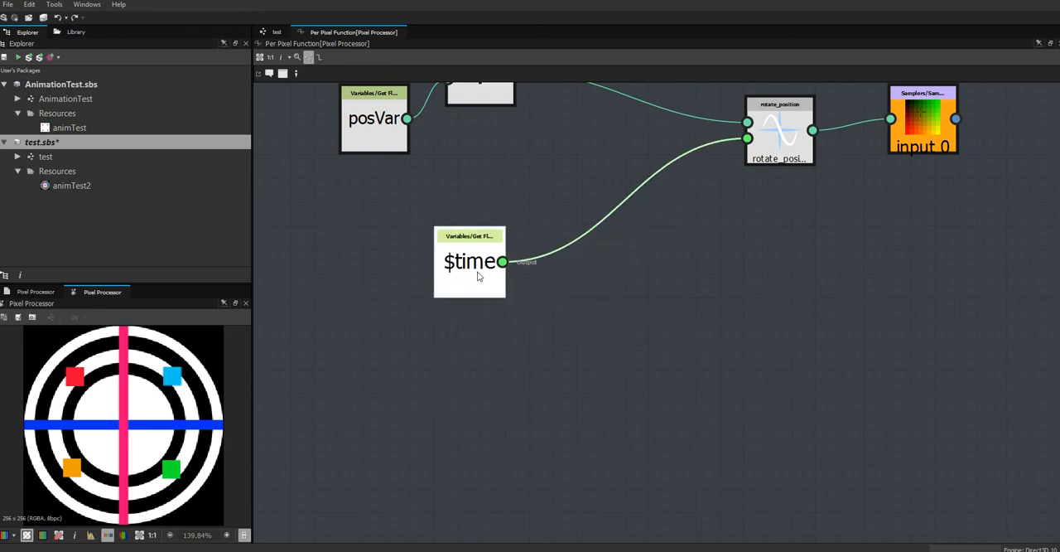
Add a Multiplication operator node and place it between $time and rotate_position, just below their connection.
{"action": "right_click", "coordinate": [733, 247]}
{"action": "mouse_move", "coordinate": [758, 253]}
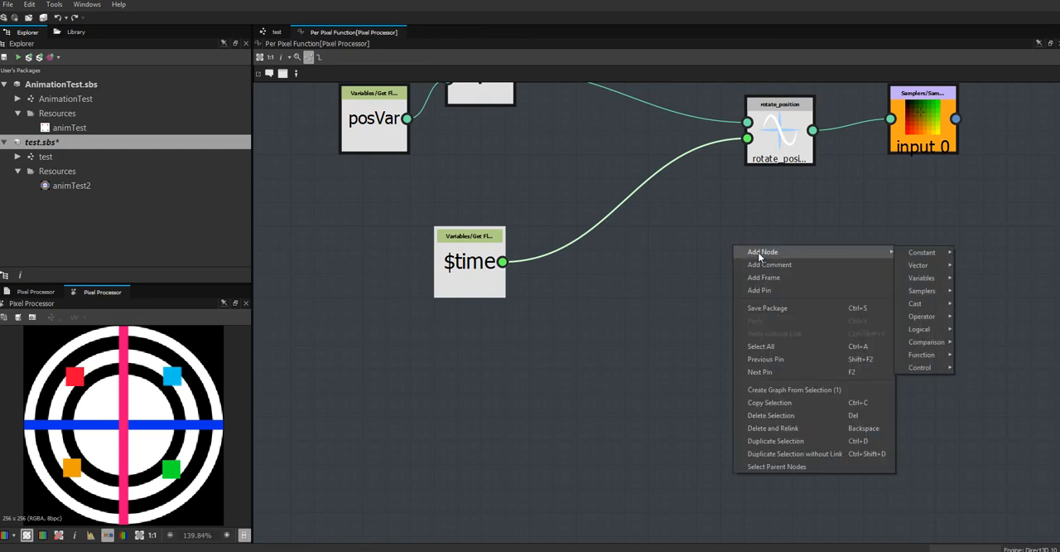
{"action": "mouse_move", "coordinate": [925, 317]}
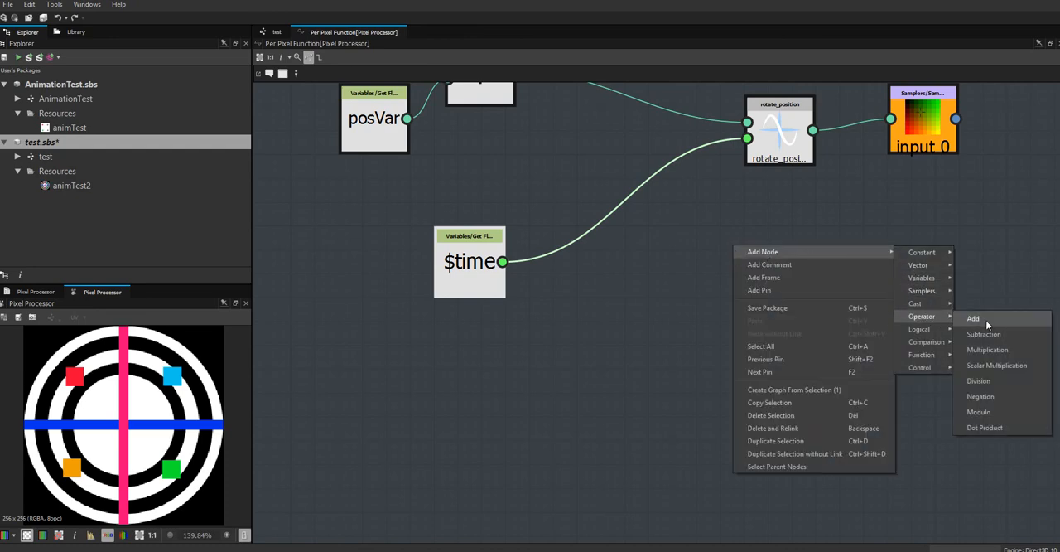
{"action": "left_click", "coordinate": [997, 351]}
{"action": "left_click_drag", "start_coordinate": [714, 255], "coordinate": [660, 291]}
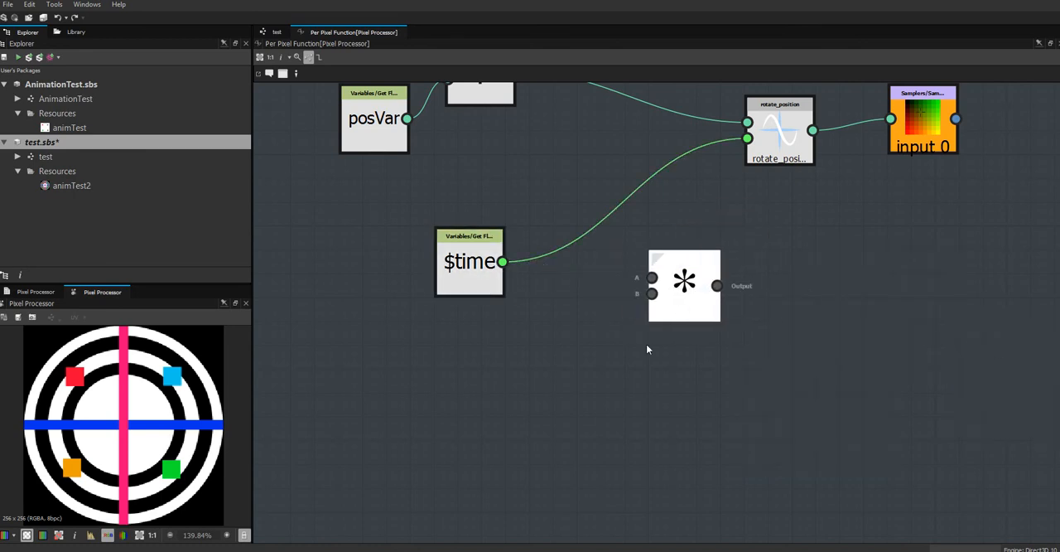
Add a Get Float variable node below $time, and shift $time slightly toward the Multiplication node.
{"action": "right_click", "coordinate": [613, 386]}
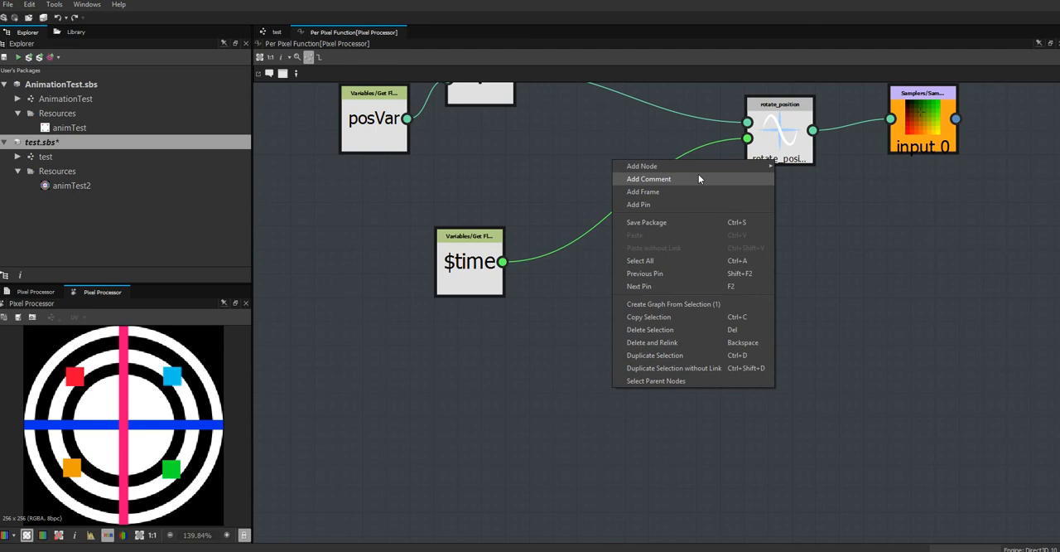
{"action": "mouse_move", "coordinate": [703, 171]}
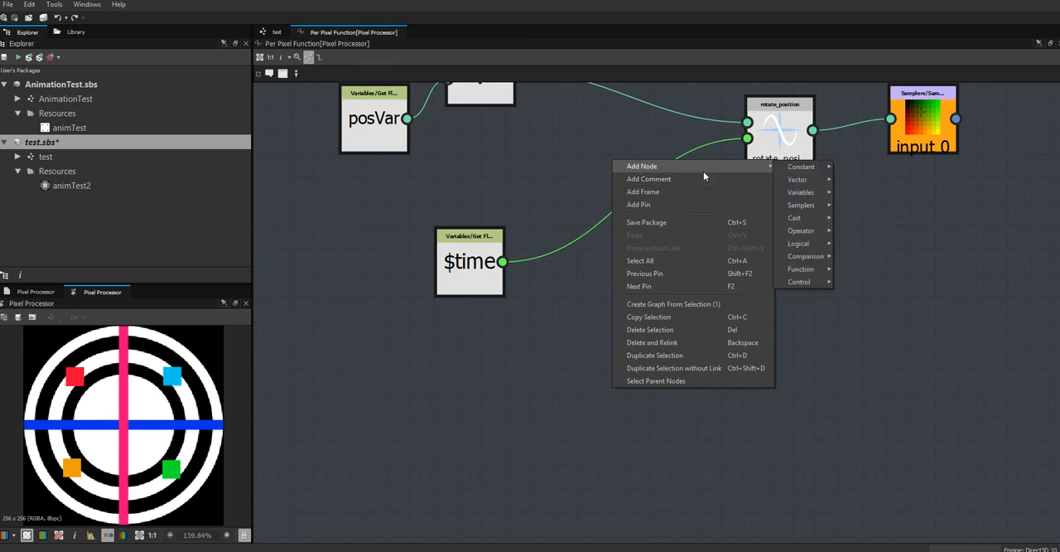
{"action": "mouse_move", "coordinate": [804, 172]}
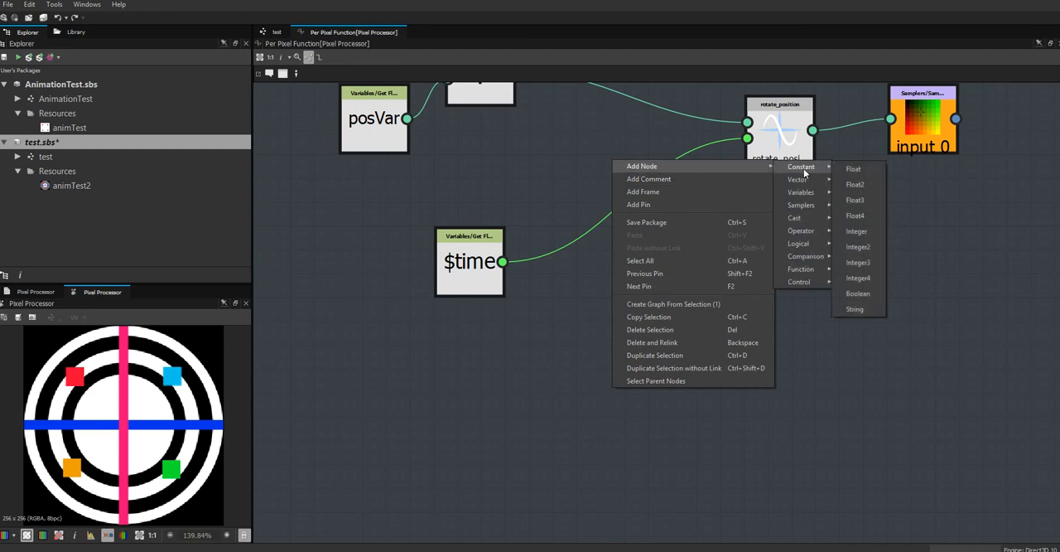
{"action": "mouse_move", "coordinate": [809, 199]}
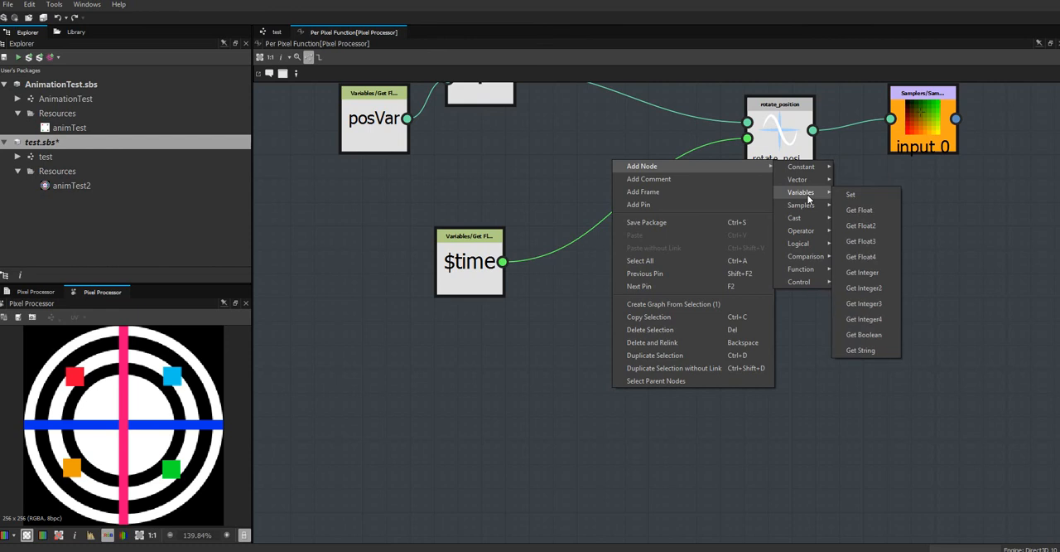
{"action": "left_click", "coordinate": [853, 210]}
{"action": "left_click_drag", "start_coordinate": [619, 396], "coordinate": [502, 391]}
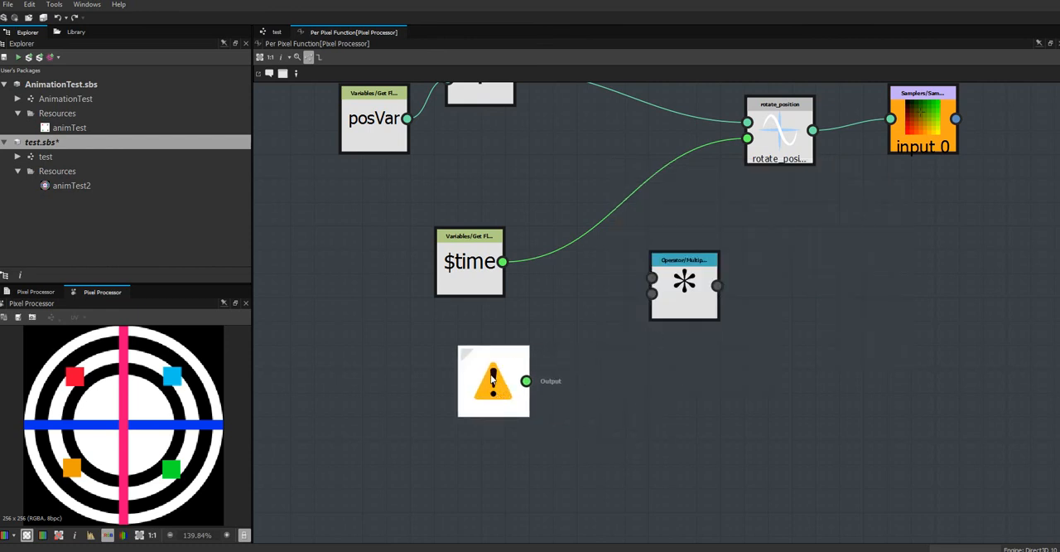
{"action": "left_click_drag", "start_coordinate": [464, 280], "coordinate": [487, 279]}
{"action": "left_click_drag", "start_coordinate": [479, 375], "coordinate": [370, 328]}
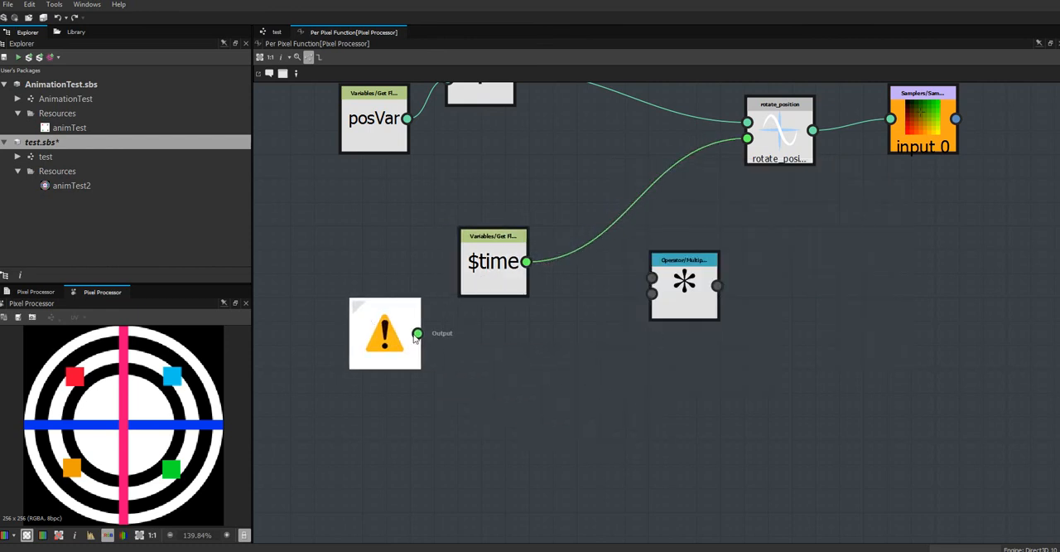
Add a Get Float2 variable node and connect it to the Multiplication node's second input, with $time connected to the first input.
{"action": "right_click", "coordinate": [541, 368]}
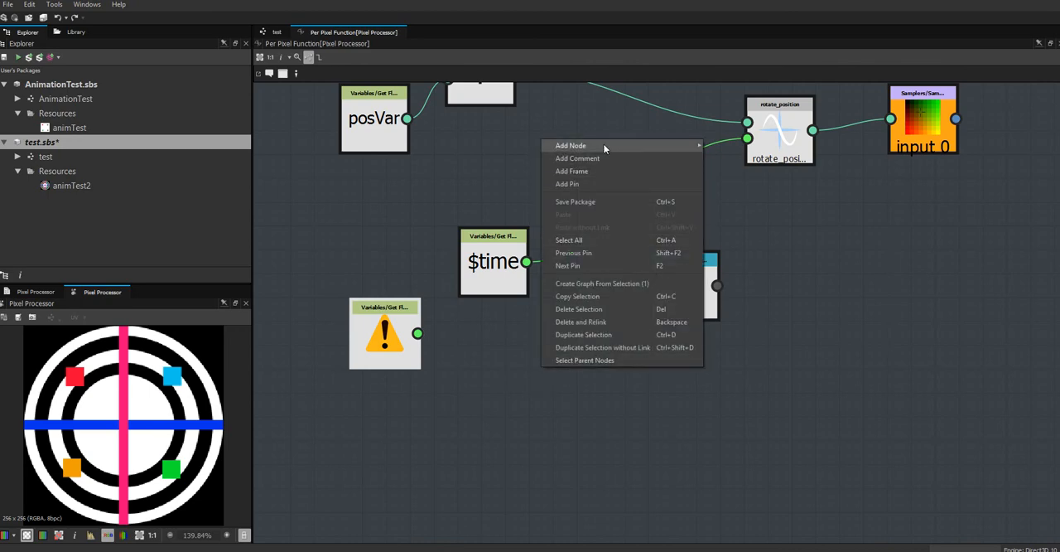
{"action": "mouse_move", "coordinate": [650, 147]}
{"action": "mouse_move", "coordinate": [738, 174]}
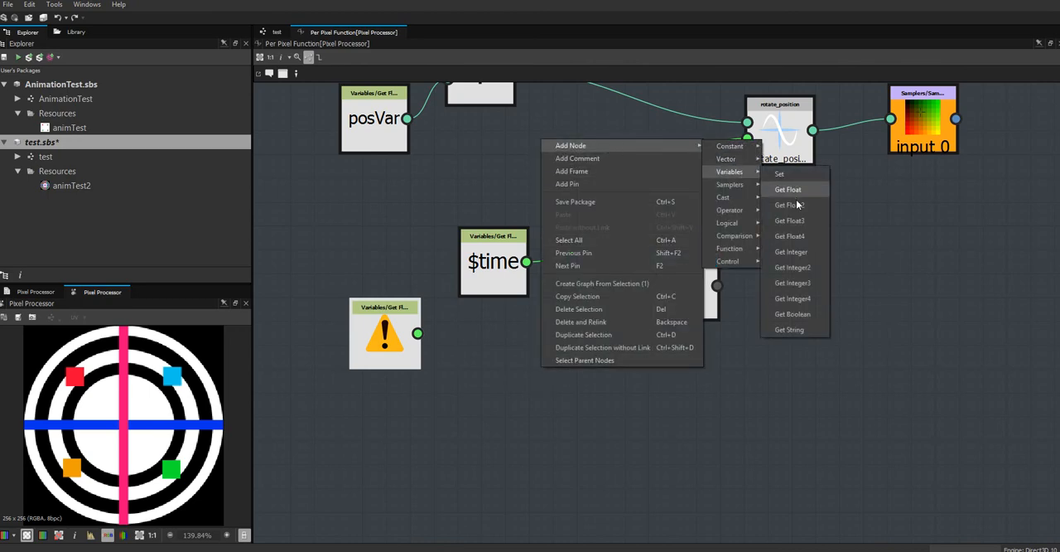
{"action": "left_click", "coordinate": [798, 206]}
{"action": "left_click_drag", "start_coordinate": [551, 390], "coordinate": [652, 293]}
{"action": "left_click_drag", "start_coordinate": [527, 261], "coordinate": [652, 277]}
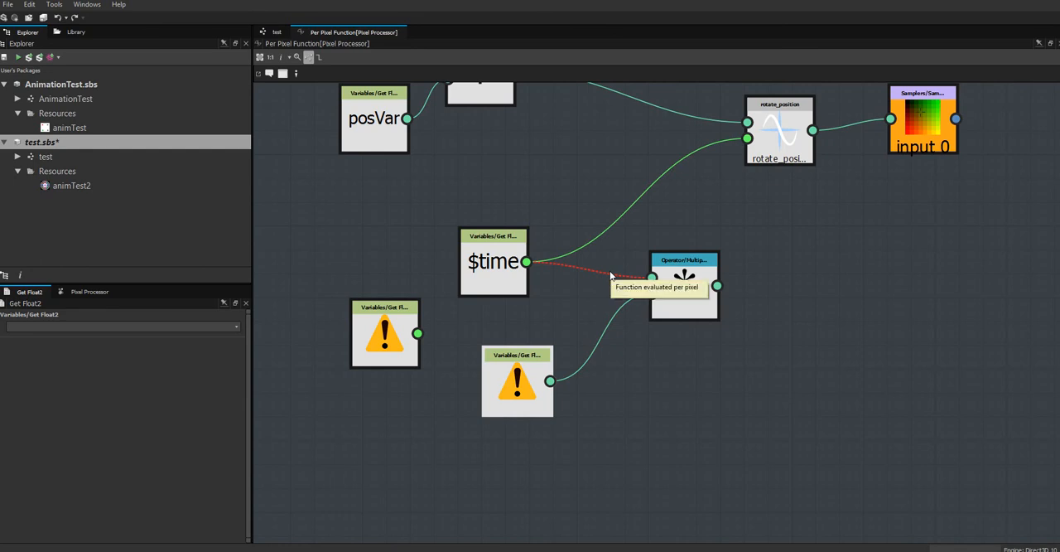
{"action": "left_click", "coordinate": [596, 278]}
{"action": "left_click", "coordinate": [619, 310]}
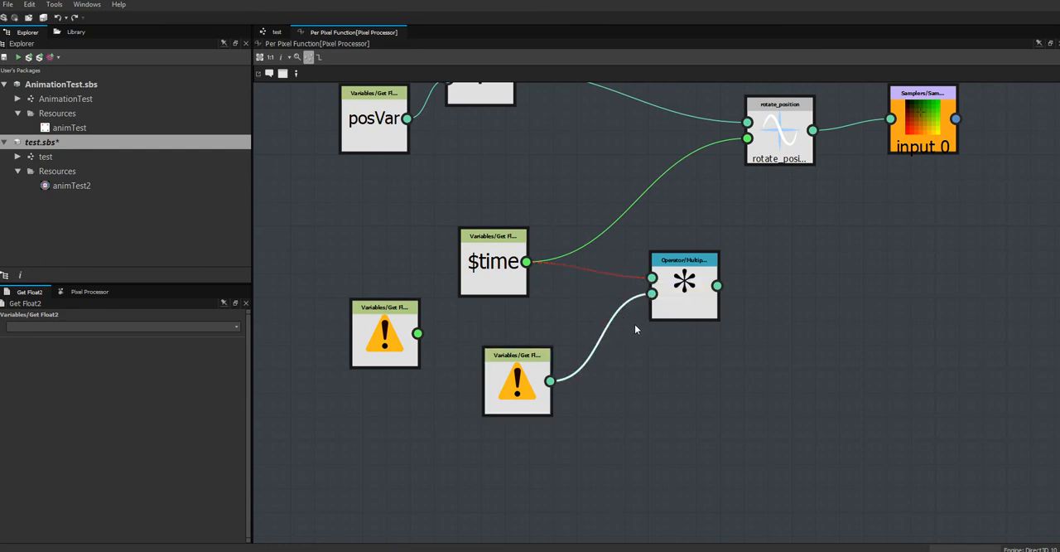
Replace Get Float2 with the Get Float node on the Multiplication's second input, deleting Get Float2, and move the Multiplication node closer to its inputs.
{"action": "left_click_drag", "start_coordinate": [517, 390], "coordinate": [494, 460]}
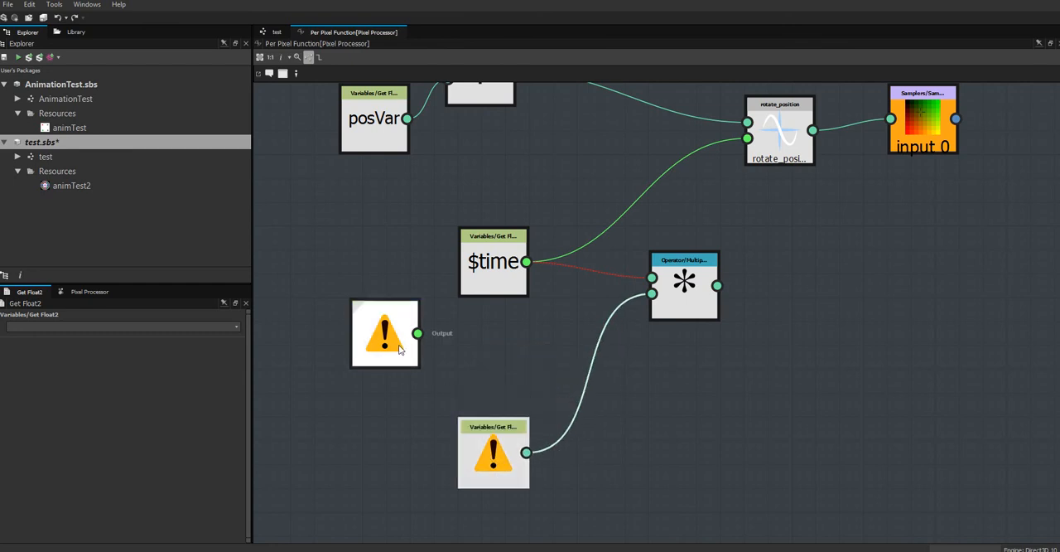
{"action": "left_click_drag", "start_coordinate": [399, 349], "coordinate": [652, 296]}
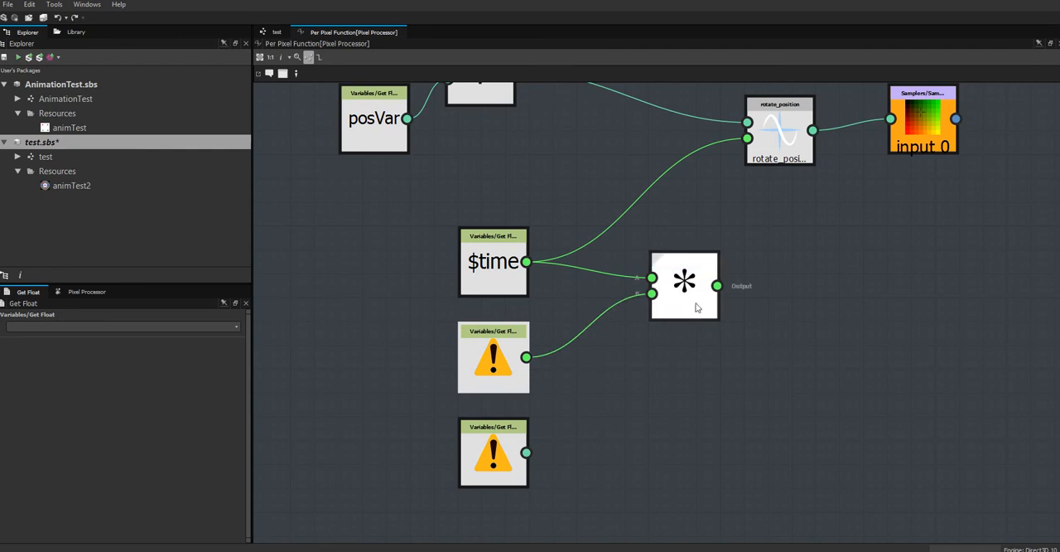
{"action": "left_click", "coordinate": [493, 453]}
{"action": "key", "text": "Delete"}
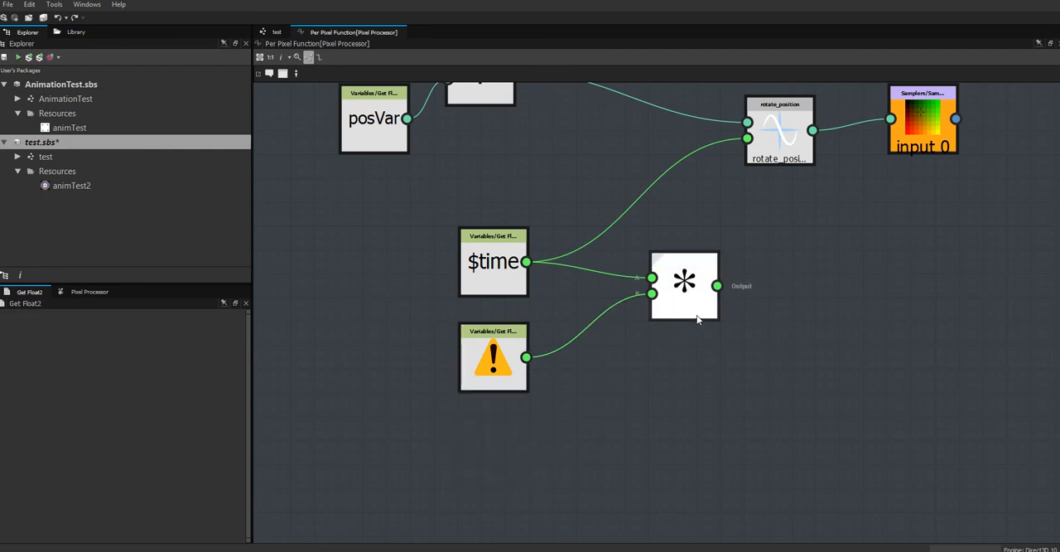
{"action": "left_click_drag", "start_coordinate": [699, 299], "coordinate": [673, 323]}
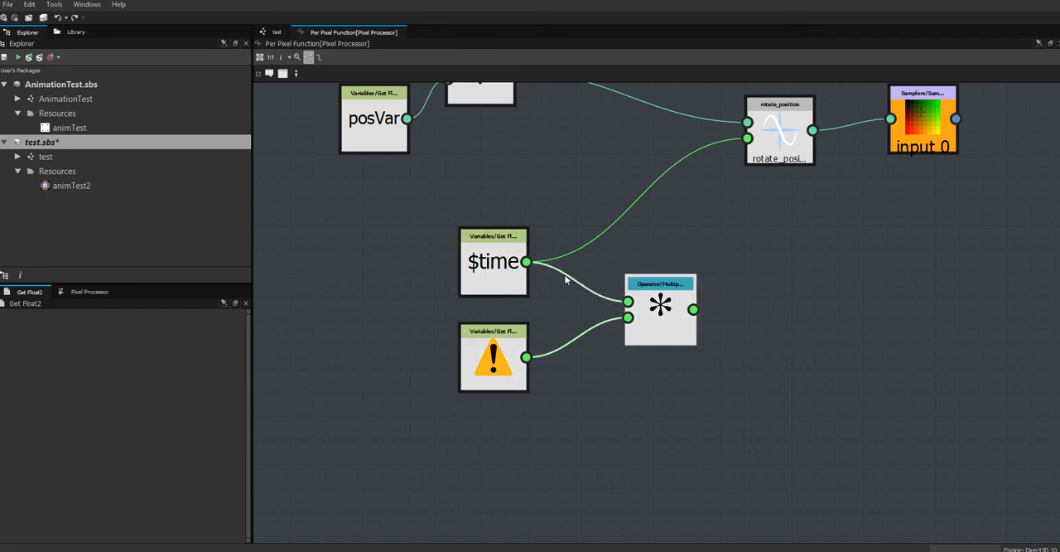
{"action": "left_click_drag", "start_coordinate": [672, 305], "coordinate": [648, 295]}
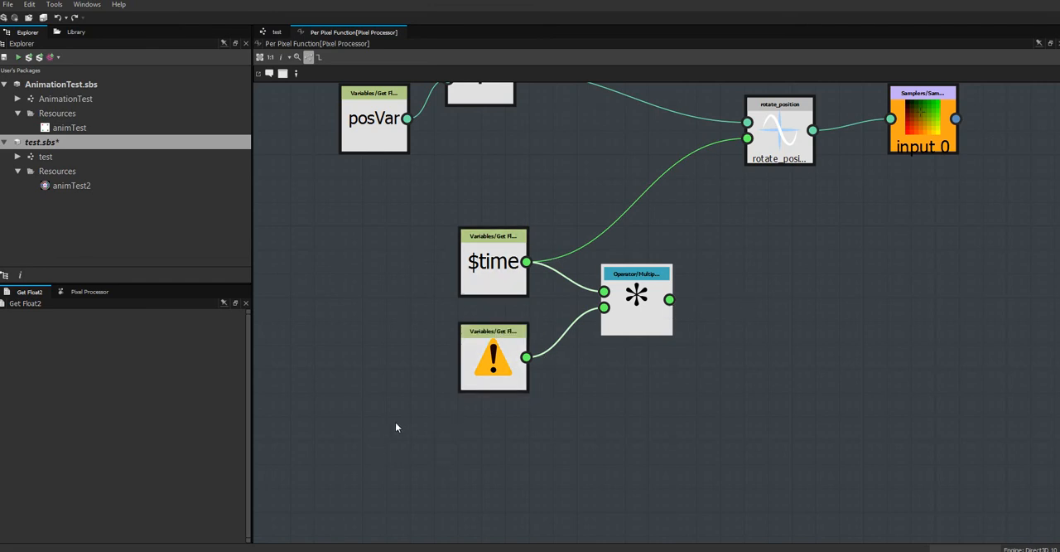
{"action": "right_click", "coordinate": [771, 275]}
{"action": "mouse_move", "coordinate": [822, 277]}
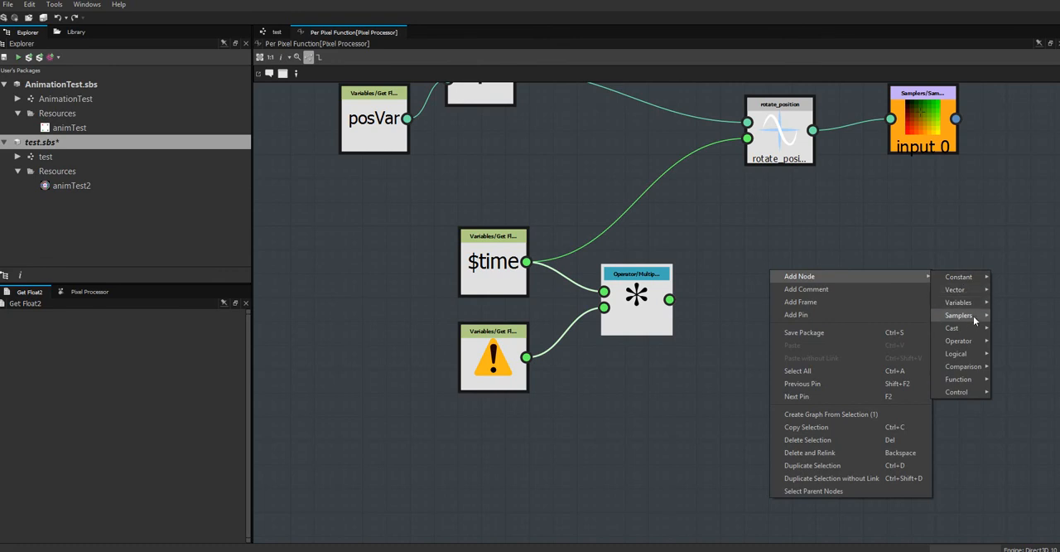
{"action": "mouse_move", "coordinate": [973, 296]}
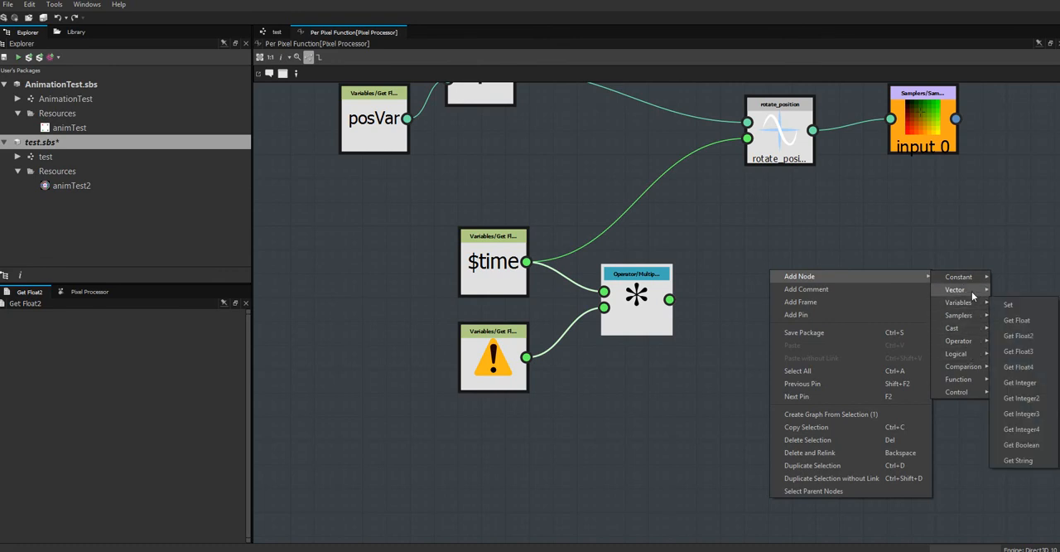
{"action": "mouse_move", "coordinate": [973, 329]}
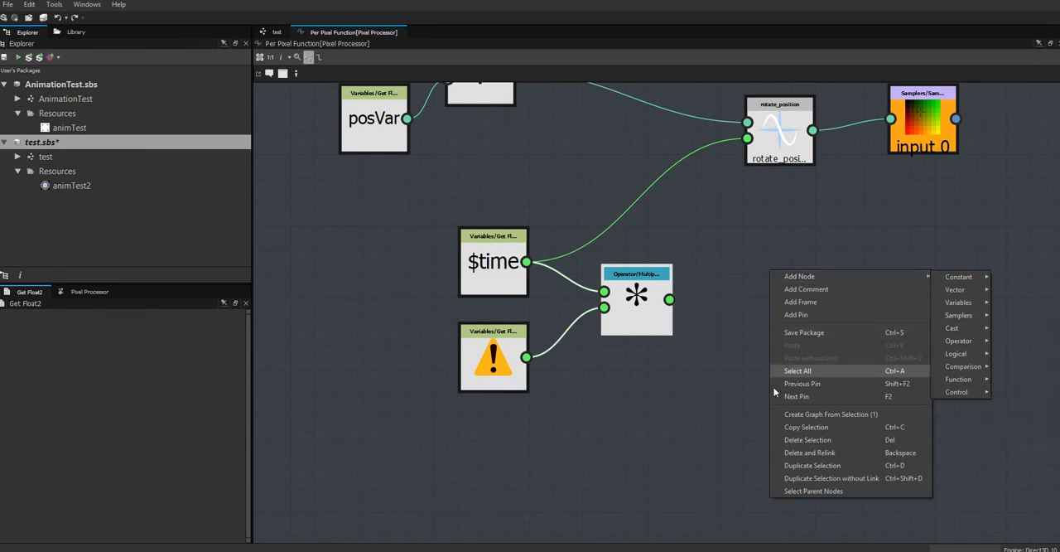
{"action": "left_click", "coordinate": [718, 428]}
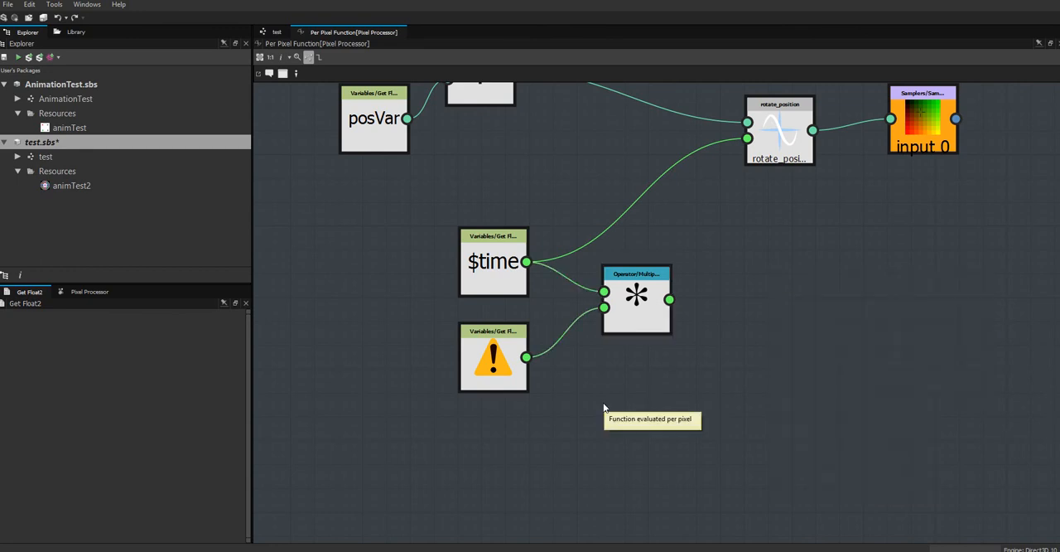
Bring the Multiplication node even closer to its input nodes and set the Get Float node's variable to timeMultip.
{"action": "left_click_drag", "start_coordinate": [670, 320], "coordinate": [646, 330]}
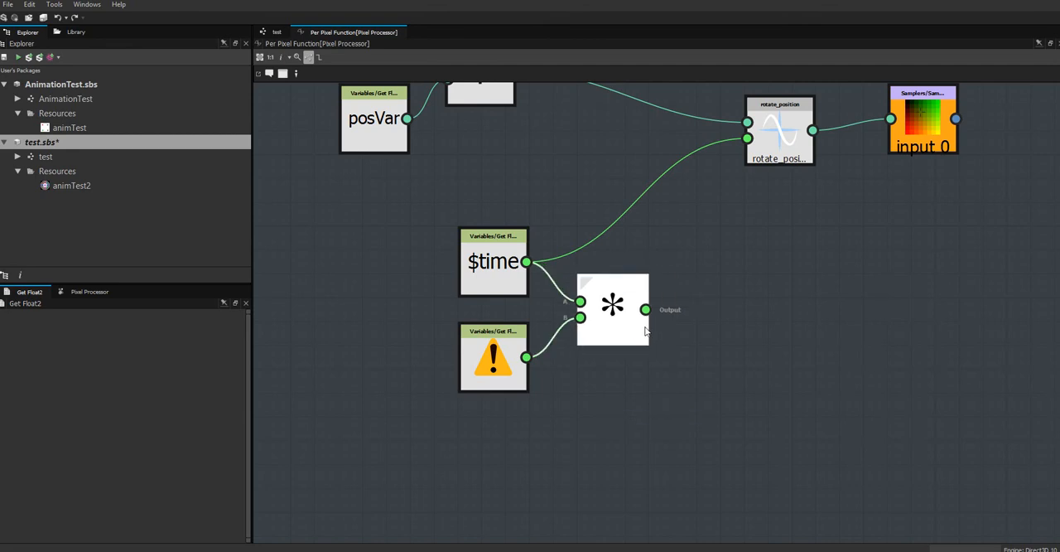
{"action": "middle_click_drag", "start_coordinate": [748, 286], "coordinate": [738, 369]}
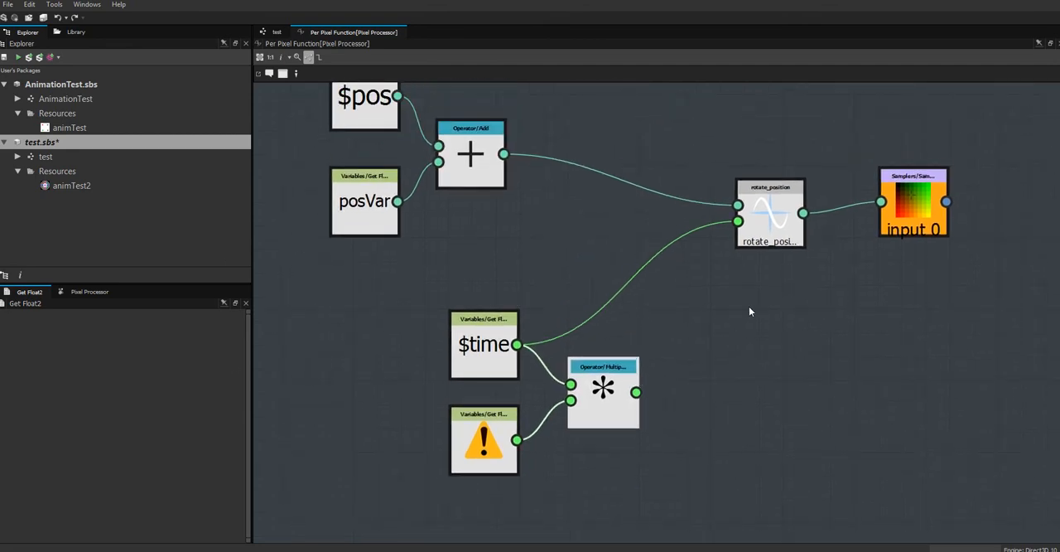
{"action": "left_click", "coordinate": [480, 426]}
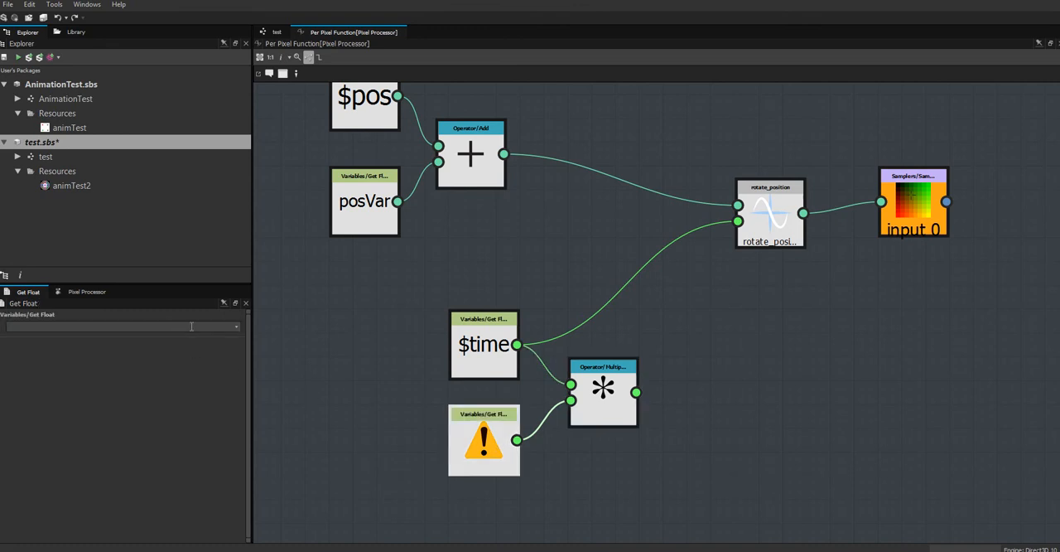
{"action": "left_click", "coordinate": [234, 328]}
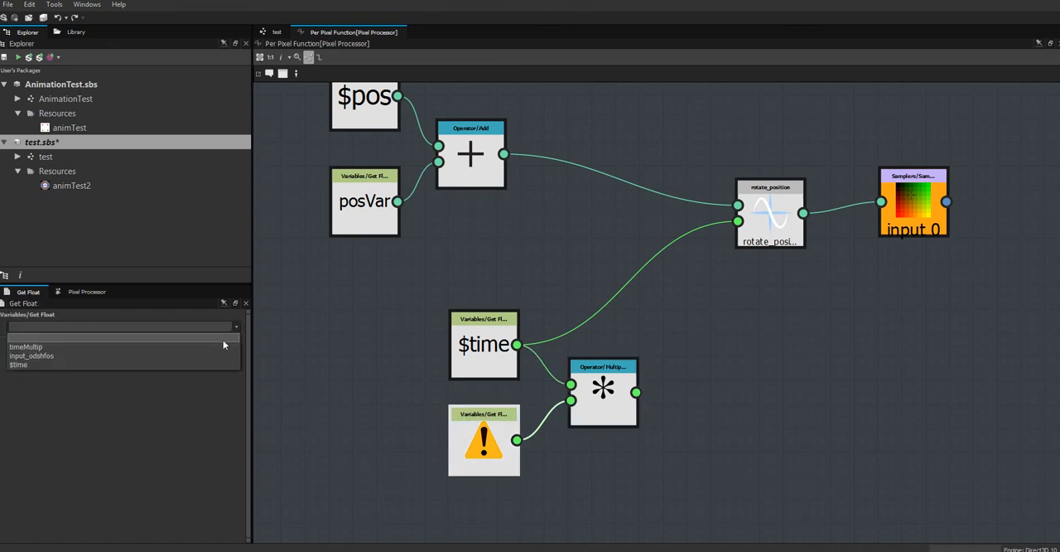
{"action": "left_click", "coordinate": [222, 347]}
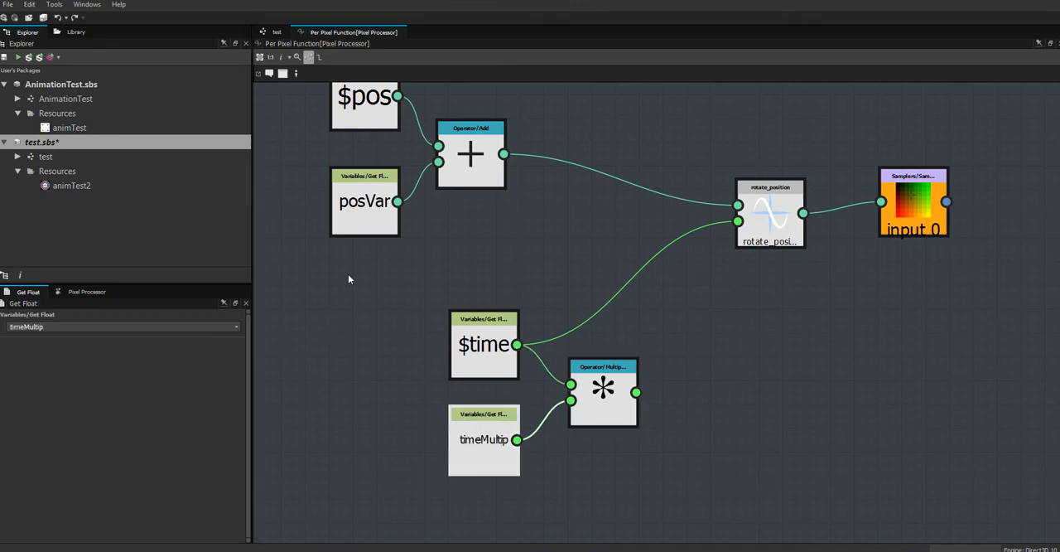
In the test graph, set the time multiplier input parameter's minimum to -2 and maximum to 2.
{"action": "left_click", "coordinate": [275, 32]}
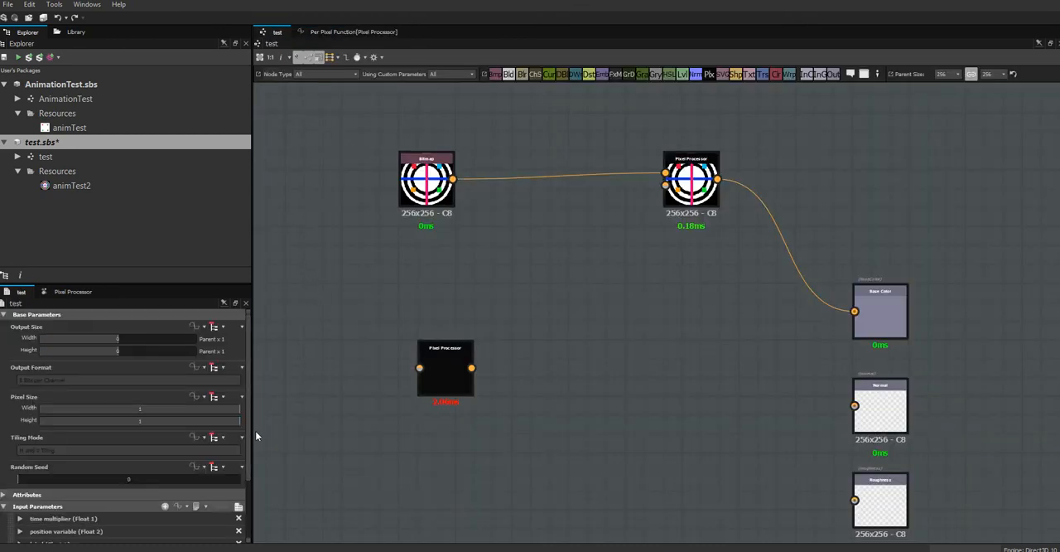
{"action": "scroll", "coordinate": [249, 447], "scroll_direction": "down", "scroll_amount": 4}
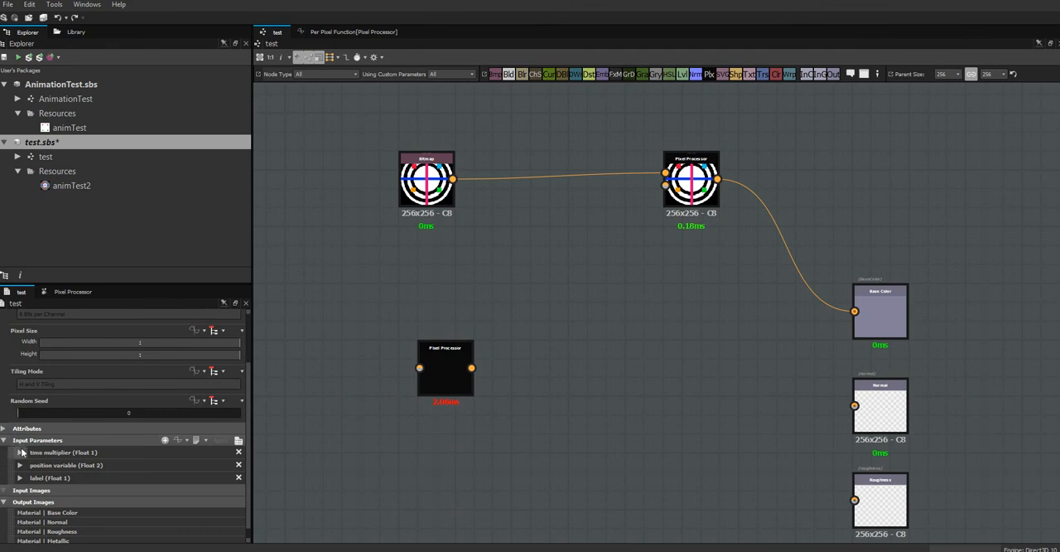
{"action": "left_click", "coordinate": [20, 452]}
{"action": "left_click_drag", "start_coordinate": [249, 415], "coordinate": [247, 484]}
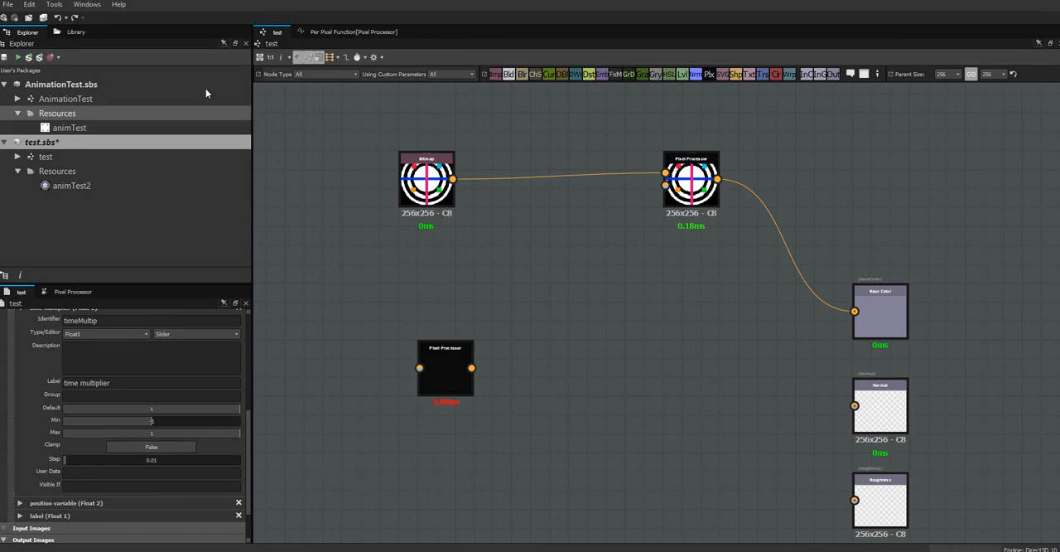
{"action": "double_click", "coordinate": [153, 432]}
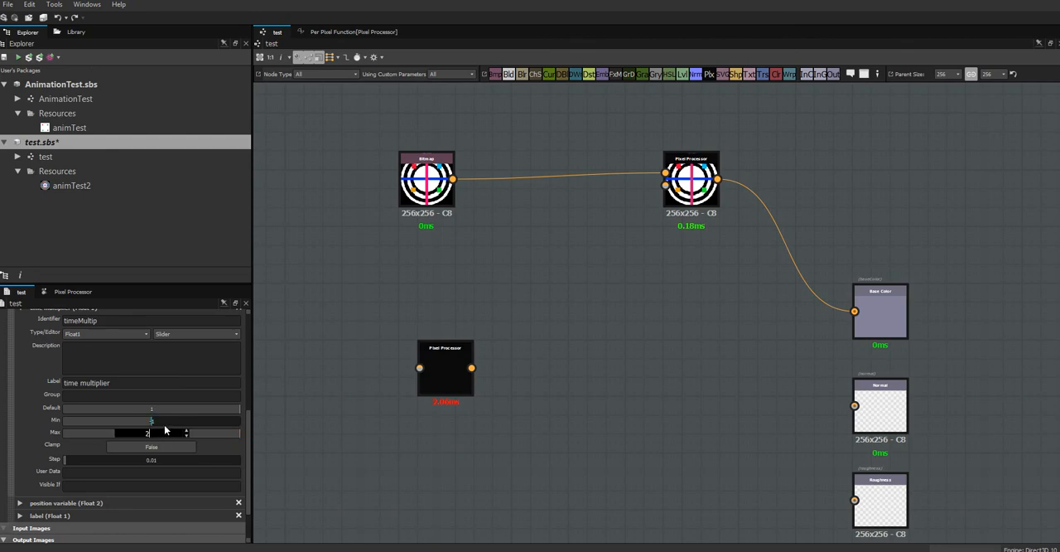
{"action": "left_click", "coordinate": [158, 420]}
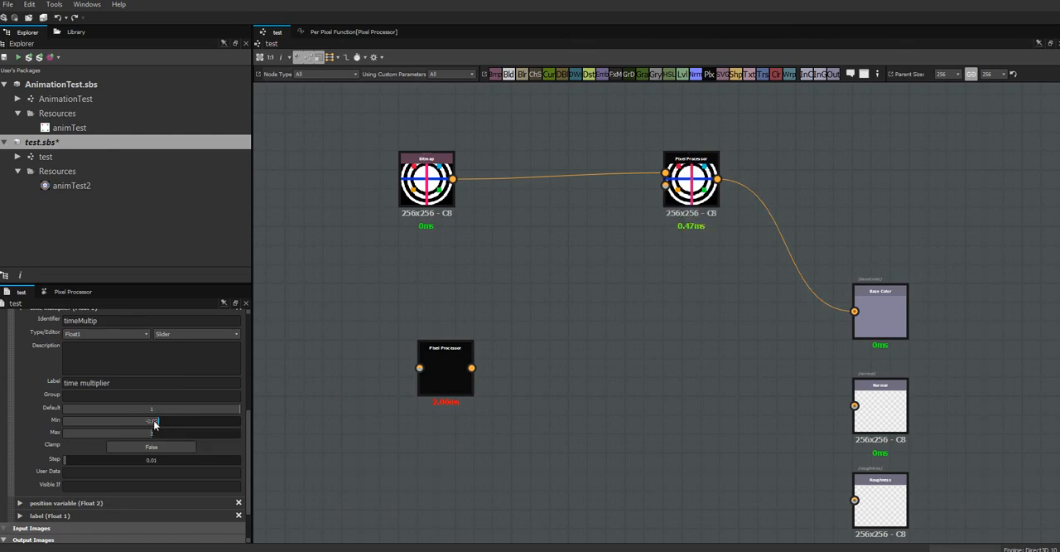
{"action": "double_click", "coordinate": [154, 422]}
{"action": "type", "text": "-2"}
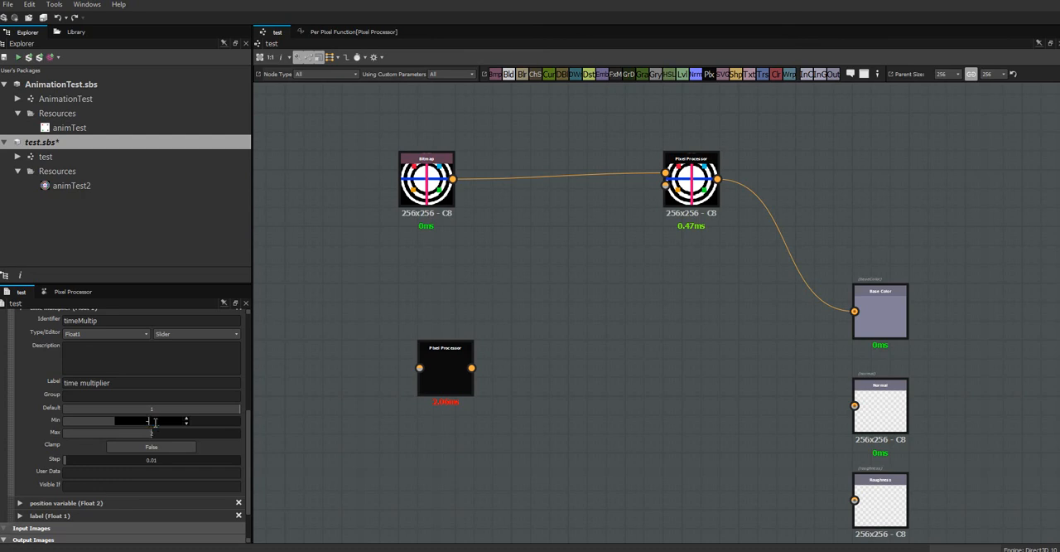
{"action": "left_click", "coordinate": [341, 383]}
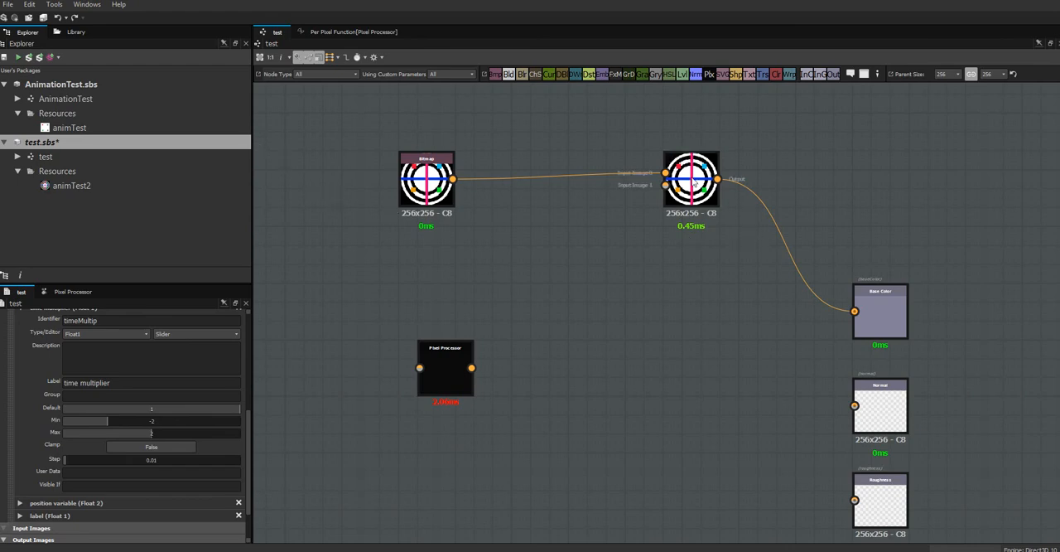
Preview the connected Pixel Processor, and move the Multiplication node up beside $time in its Per Pixel Function graph.
{"action": "middle_click_drag", "start_coordinate": [710, 274], "coordinate": [715, 302]}
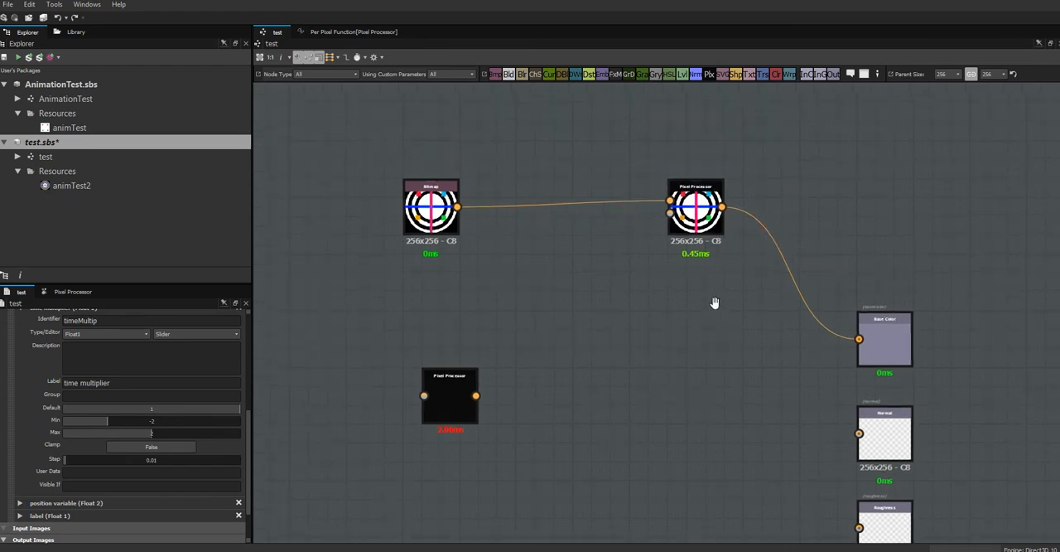
{"action": "double_click", "coordinate": [697, 222]}
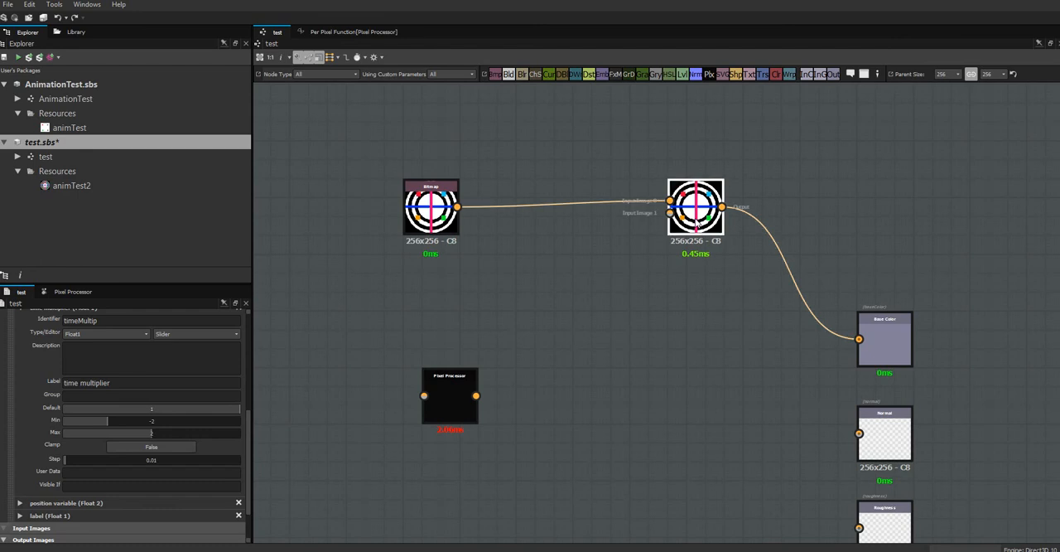
{"action": "left_click", "coordinate": [353, 31]}
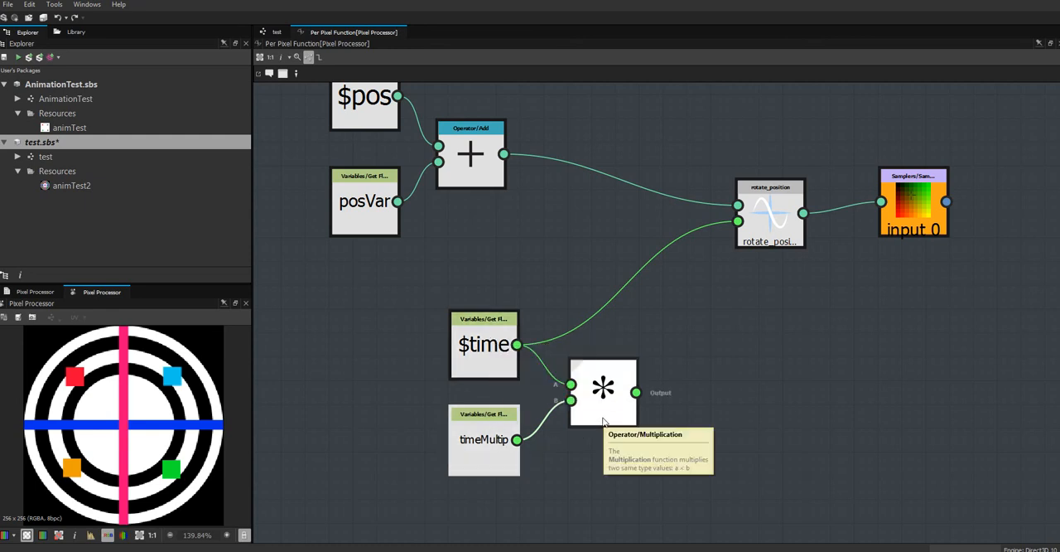
{"action": "left_click_drag", "start_coordinate": [608, 406], "coordinate": [615, 377]}
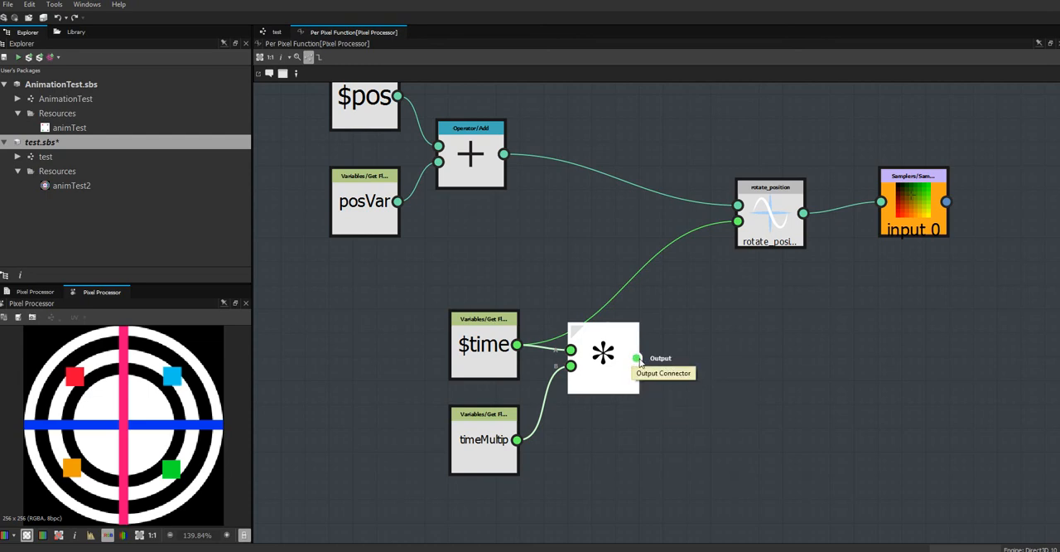
Connect the Multiplication output to rotate_position's angle input, move the Multiplication, $time and timeMultip nodes up, and save the test package.
{"action": "left_click_drag", "start_coordinate": [636, 357], "coordinate": [739, 221]}
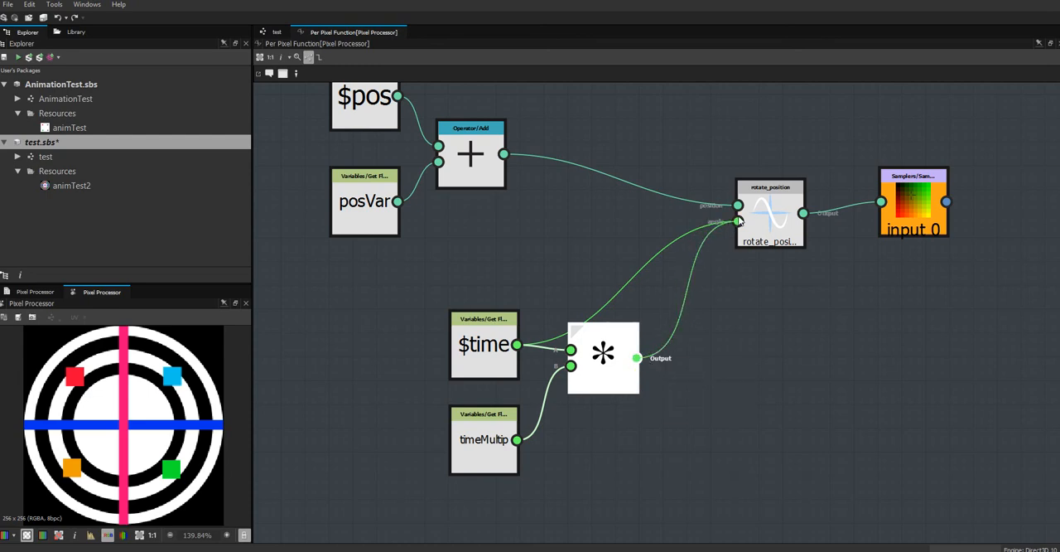
{"action": "left_click_drag", "start_coordinate": [603, 369], "coordinate": [603, 332]}
{"action": "left_click_drag", "start_coordinate": [498, 353], "coordinate": [493, 274]}
{"action": "left_click_drag", "start_coordinate": [485, 426], "coordinate": [484, 378]}
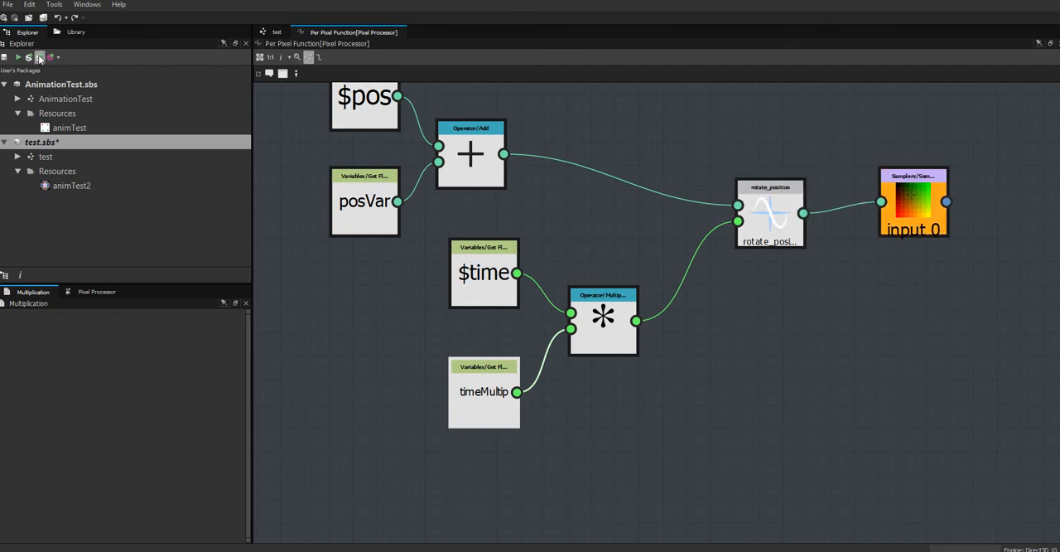
{"action": "key", "text": "ctrl+s"}
Switch to Unity, play the scene in the Scene view, and move the floating window aside to watch the plane's rotating texture.
{"action": "key", "text": "alt+Tab"}
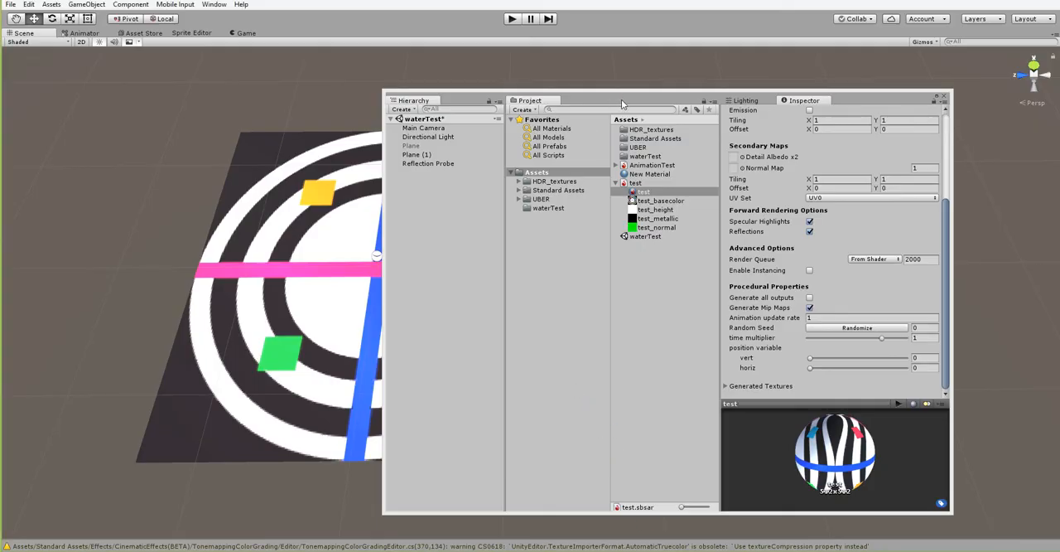
{"action": "left_click_drag", "start_coordinate": [621, 99], "coordinate": [742, 115]}
{"action": "key", "text": "ctrl+p"}
{"action": "left_click", "coordinate": [20, 32]}
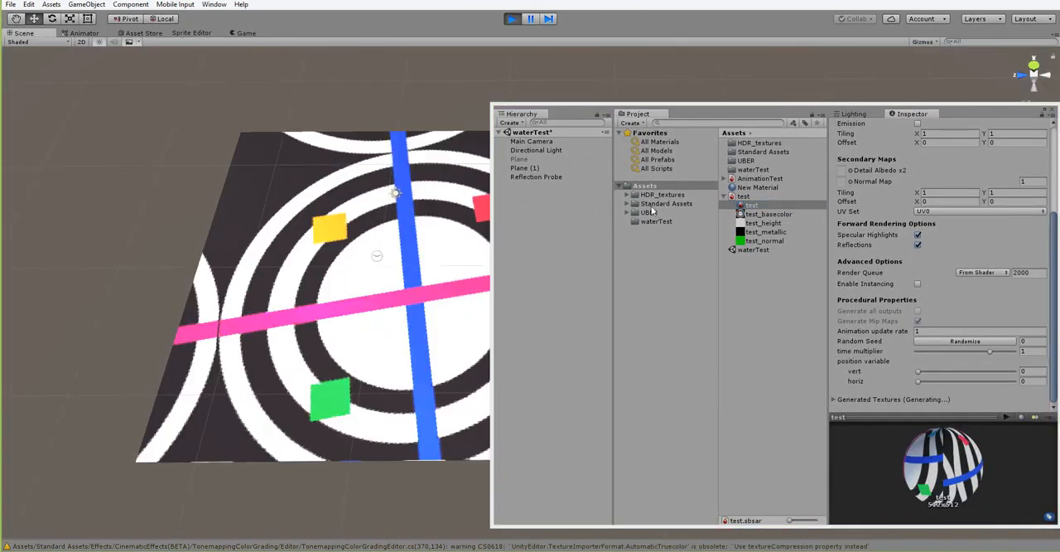
{"action": "left_click_drag", "start_coordinate": [553, 113], "coordinate": [813, 96]}
{"action": "middle_click_drag", "start_coordinate": [435, 265], "coordinate": [276, 278]}
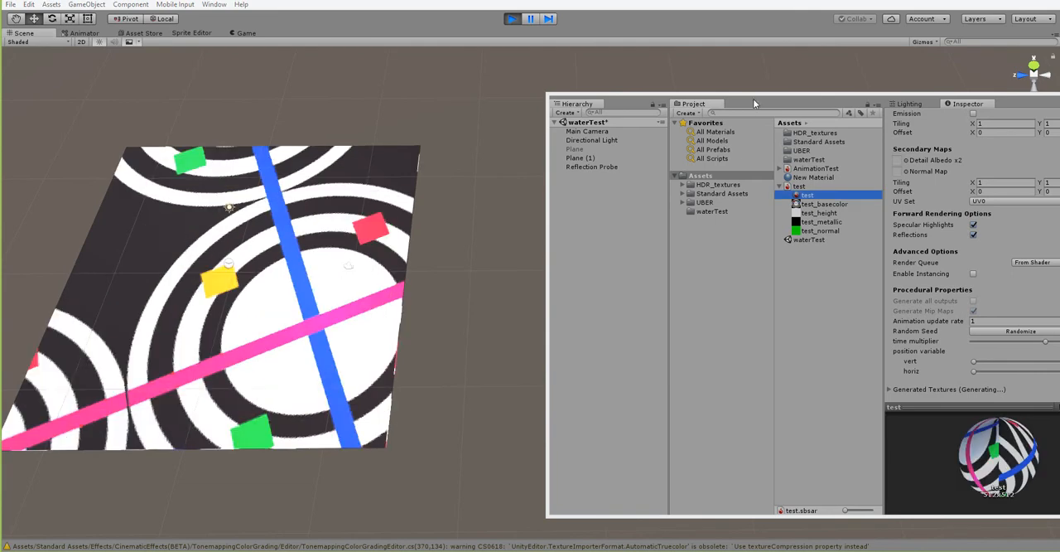
{"action": "left_click_drag", "start_coordinate": [753, 99], "coordinate": [662, 81]}
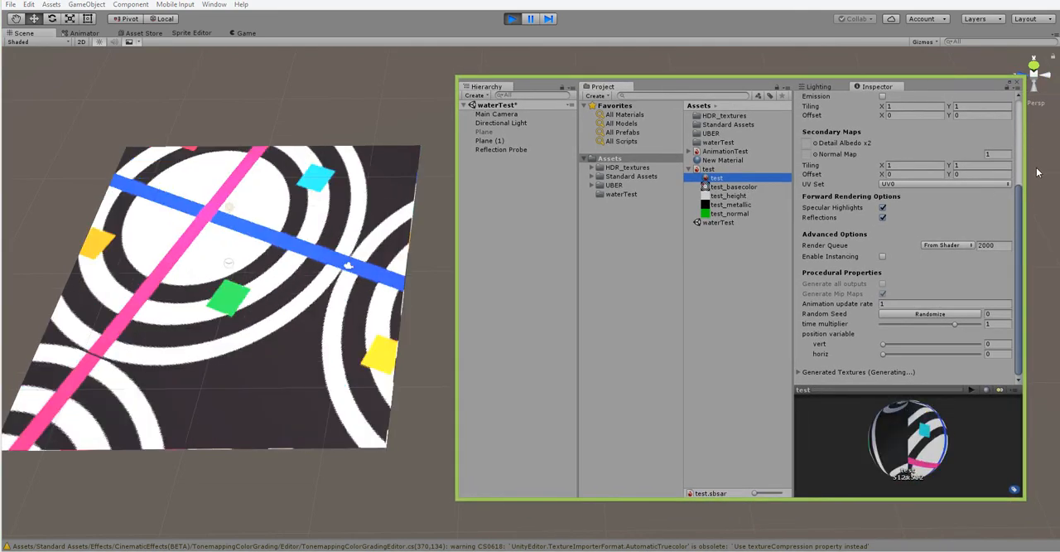
{"action": "left_click_drag", "start_coordinate": [1026, 207], "coordinate": [1025, 209]}
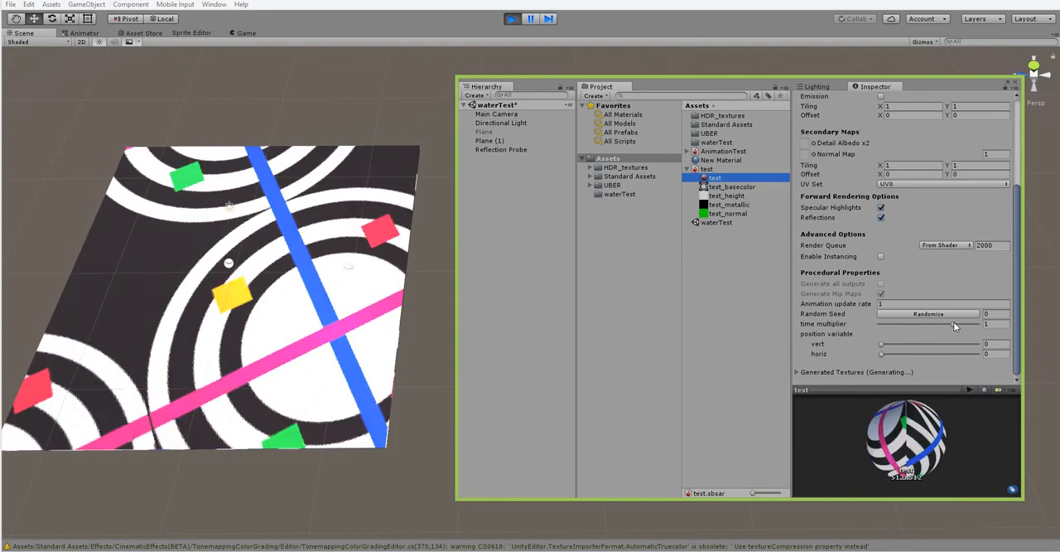
Try a time multiplier of 0.01 on the test material during play mode, and stop playback.
{"action": "left_click", "coordinate": [953, 322]}
{"action": "mouse_move", "coordinate": [953, 322]}
{"action": "left_mouse_down"}
{"action": "mouse_move", "coordinate": [944, 324]}
{"action": "mouse_move", "coordinate": [963, 324]}
{"action": "left_mouse_up"}
{"action": "type", "text": ".01"}
{"action": "key", "text": "Return"}
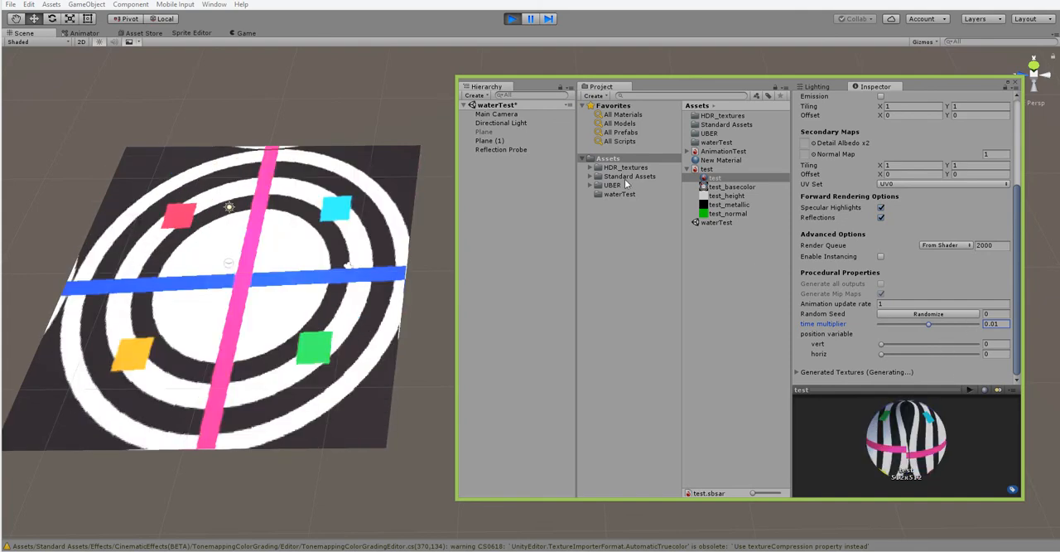
{"action": "left_click", "coordinate": [513, 19]}
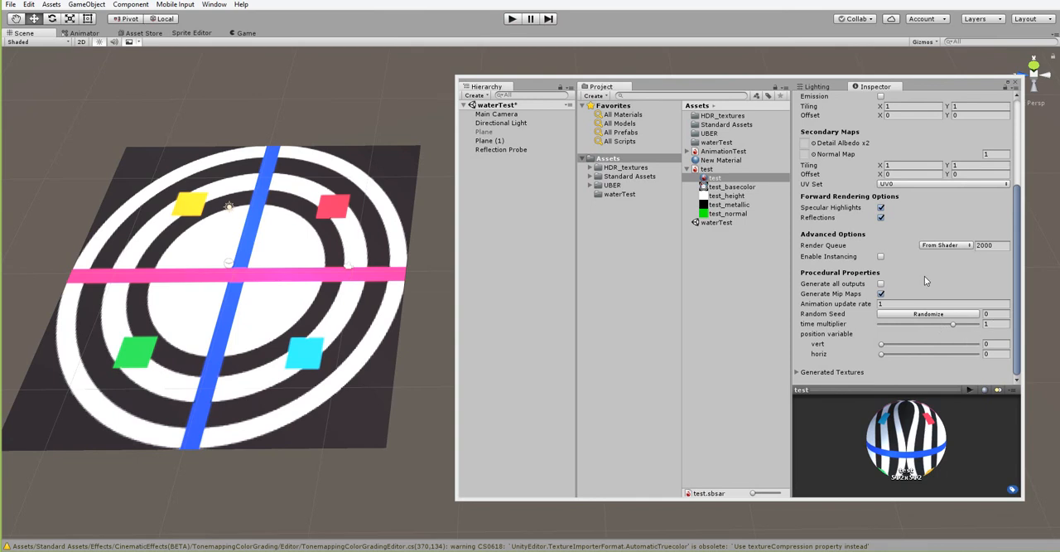
Set the test material's time multiplier to 0.01 in edit mode and play the scene in the Scene view.
{"action": "left_click", "coordinate": [986, 322]}
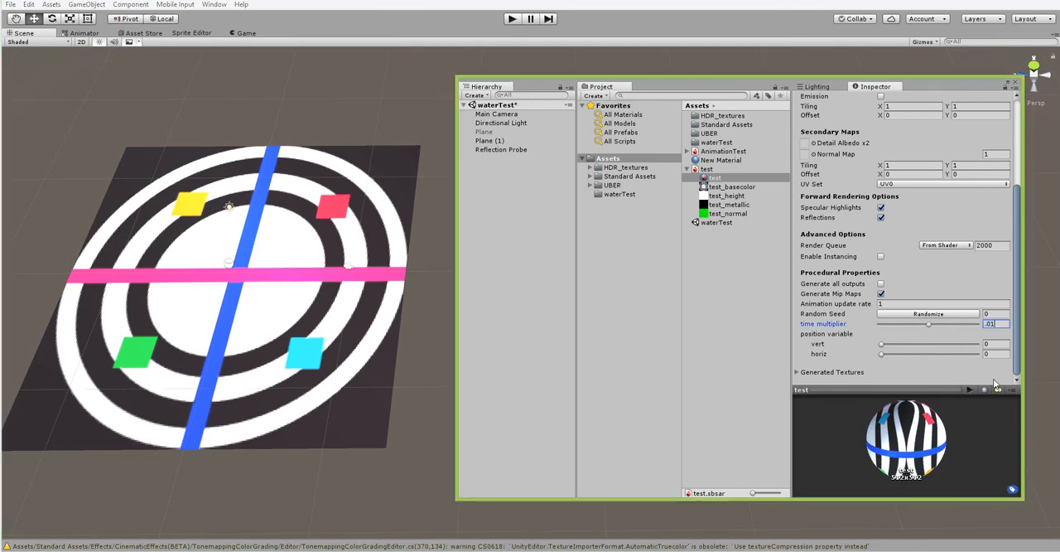
{"action": "key", "text": "Return"}
{"action": "left_click", "coordinate": [512, 18]}
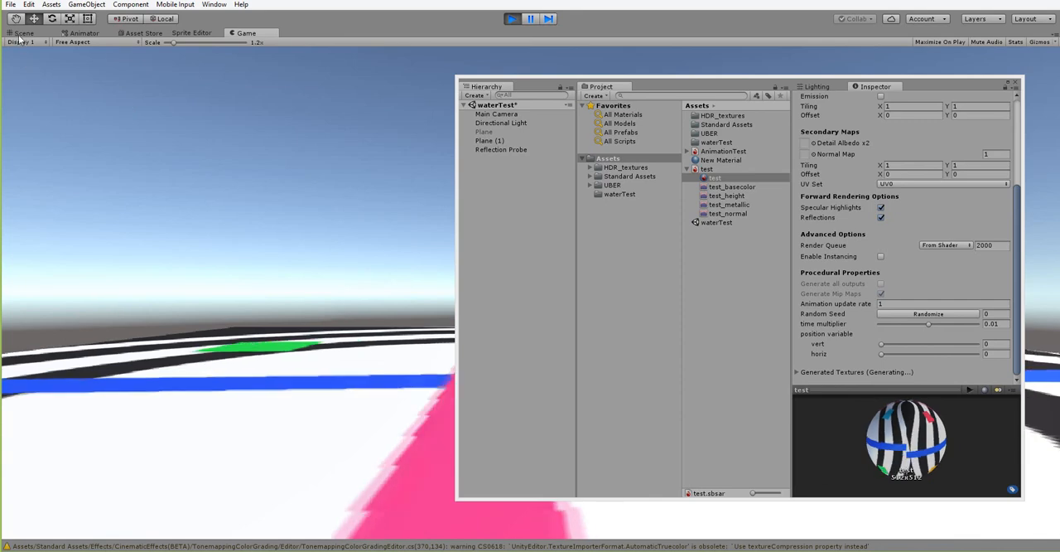
{"action": "left_click", "coordinate": [21, 33]}
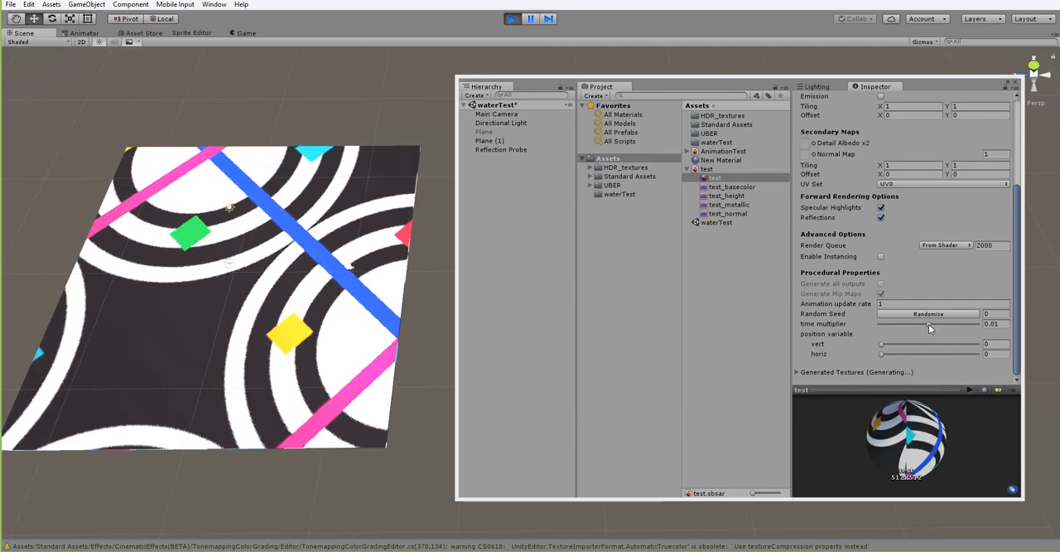
Try time multiplier values of 0.39 and 0.03 while the scene plays, and stop playback.
{"action": "left_click_drag", "start_coordinate": [928, 324], "coordinate": [938, 322]}
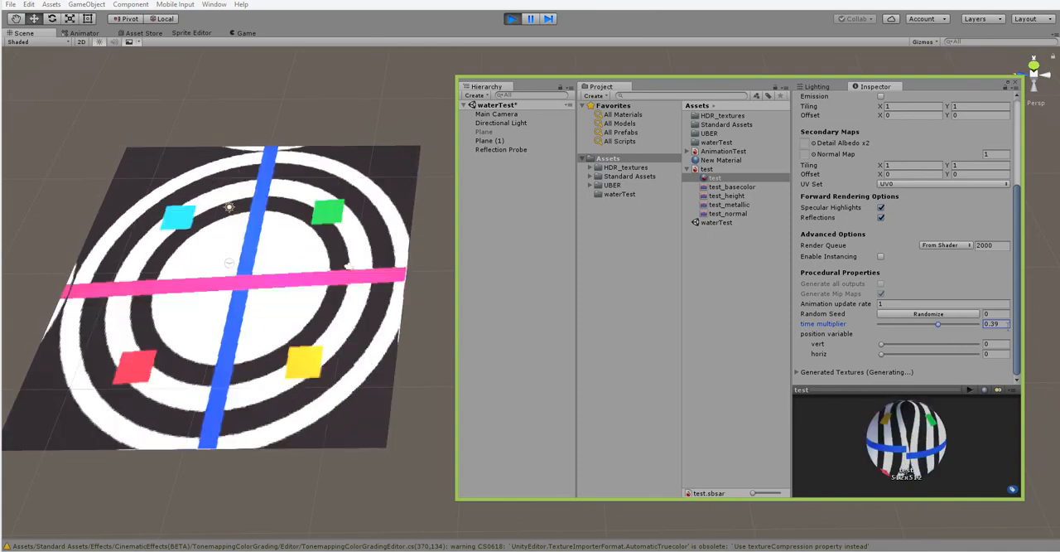
{"action": "left_click_drag", "start_coordinate": [937, 322], "coordinate": [927, 326]}
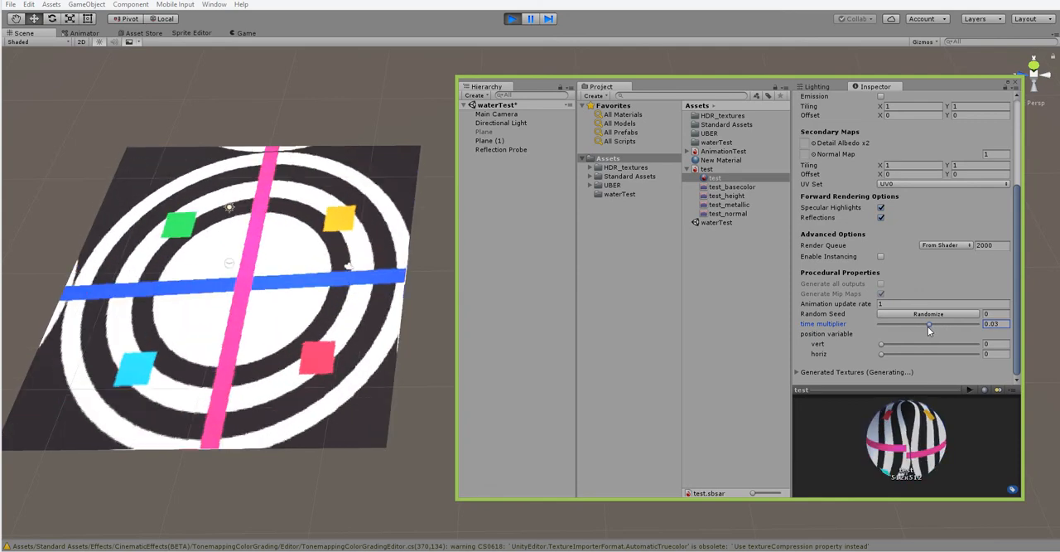
{"action": "left_click", "coordinate": [512, 18]}
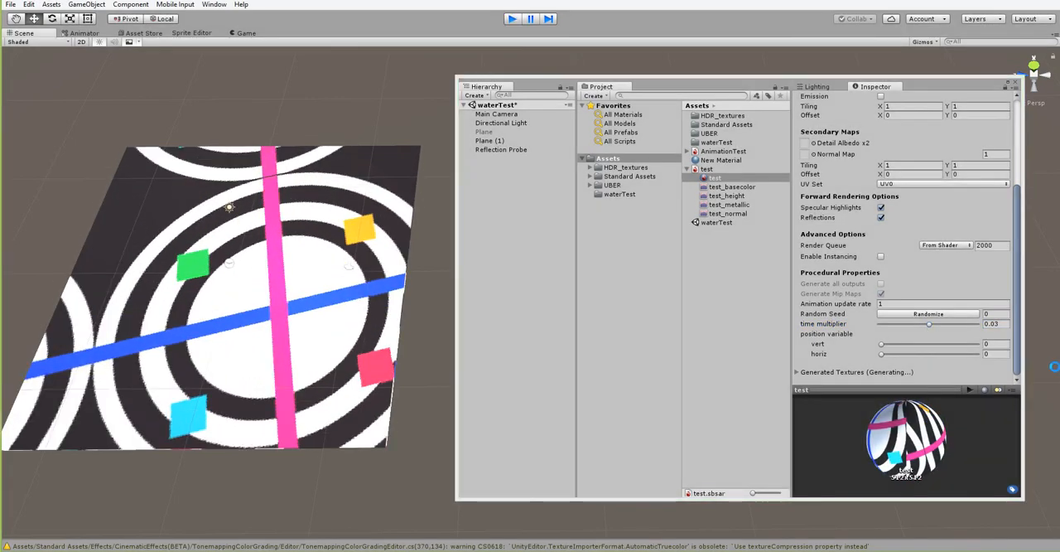
Set the time multiplier to -0.01, expand Generated Textures, and play the scene in the Scene view.
{"action": "left_click", "coordinate": [998, 324]}
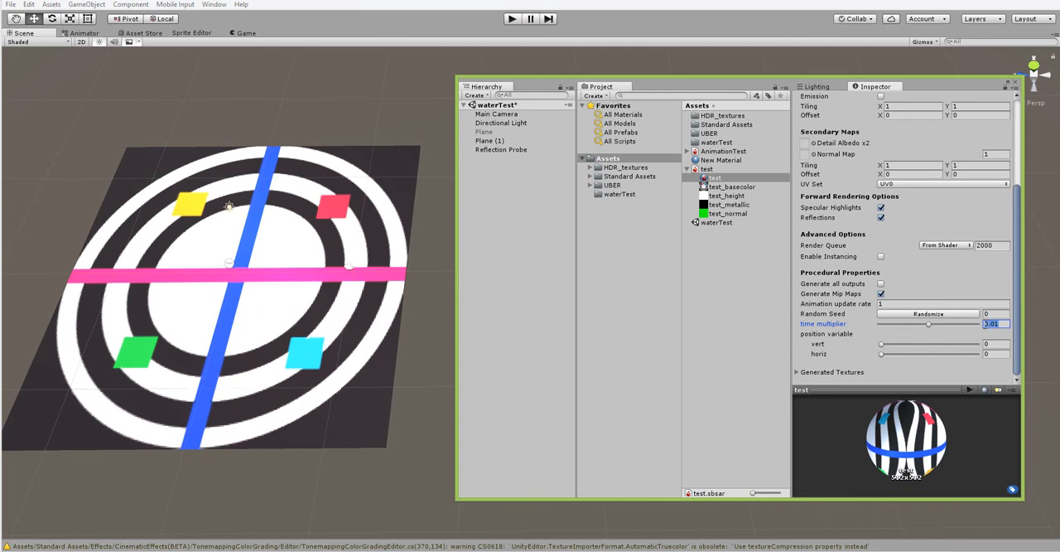
{"action": "left_click", "coordinate": [985, 325]}
{"action": "left_click", "coordinate": [959, 374]}
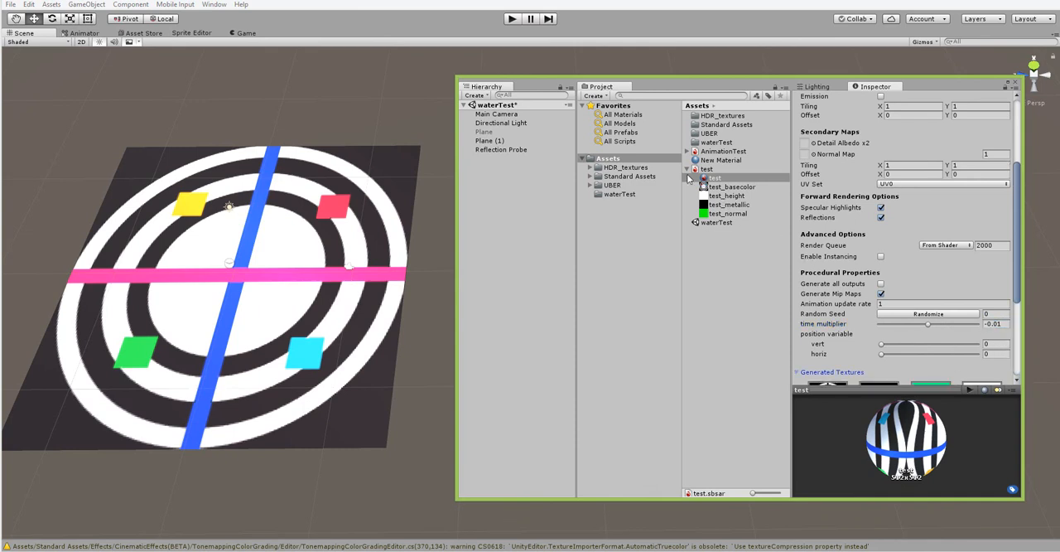
{"action": "left_click", "coordinate": [511, 19]}
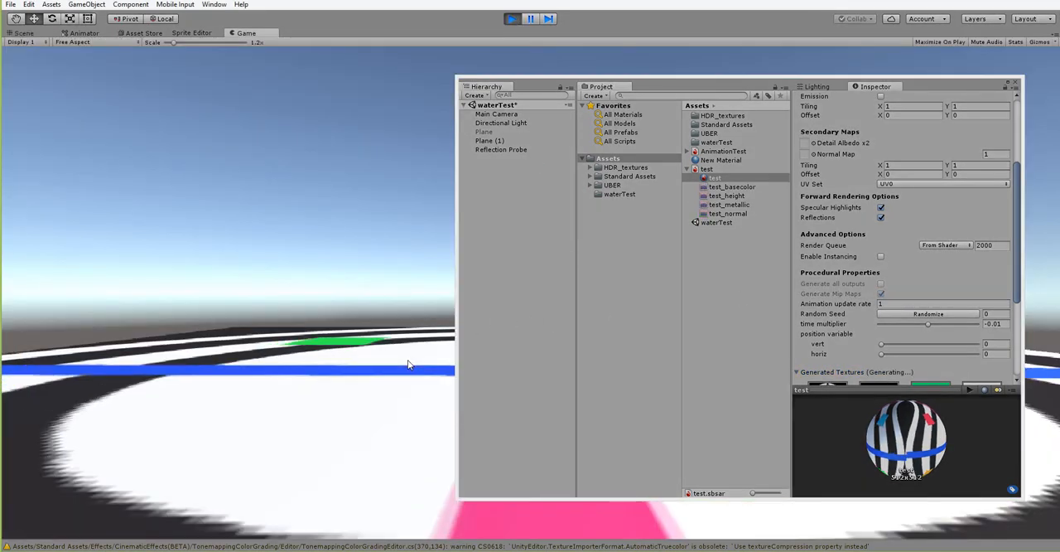
{"action": "left_click", "coordinate": [18, 33]}
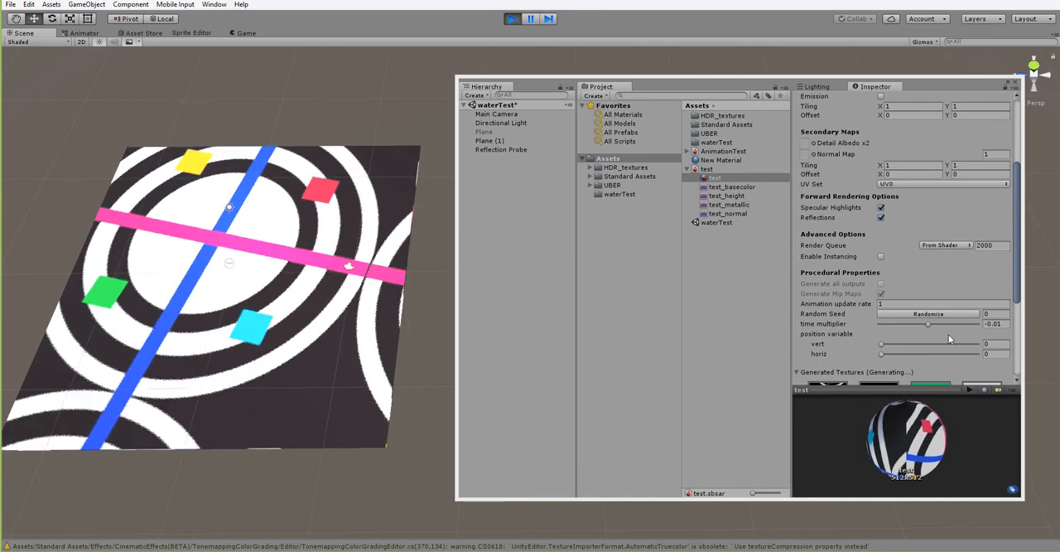
Set the time multiplier to -2 during play and again in edit mode, replay the scene in the Scene view, and stop playback.
{"action": "left_click_drag", "start_coordinate": [930, 324], "coordinate": [861, 328]}
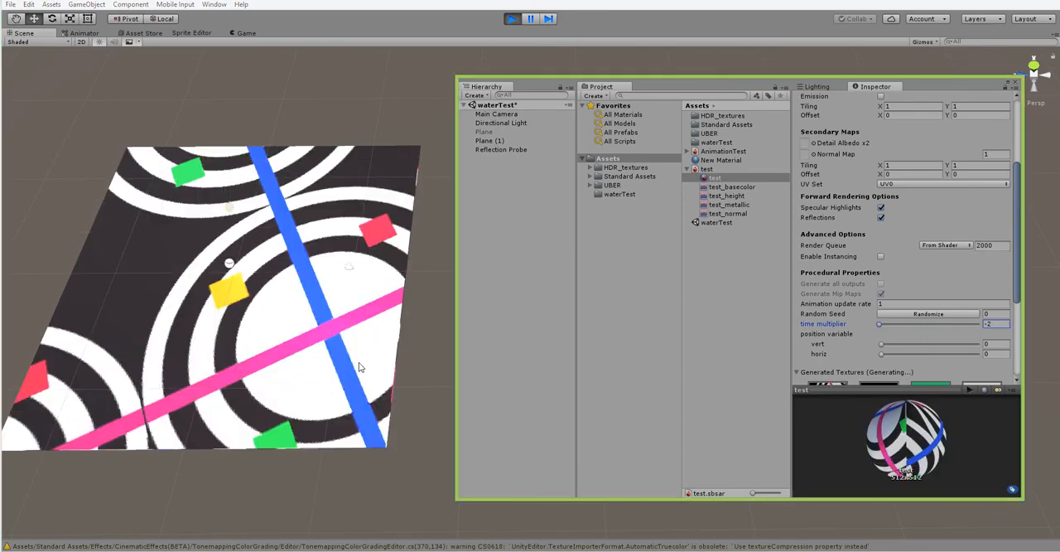
{"action": "left_click", "coordinate": [512, 19]}
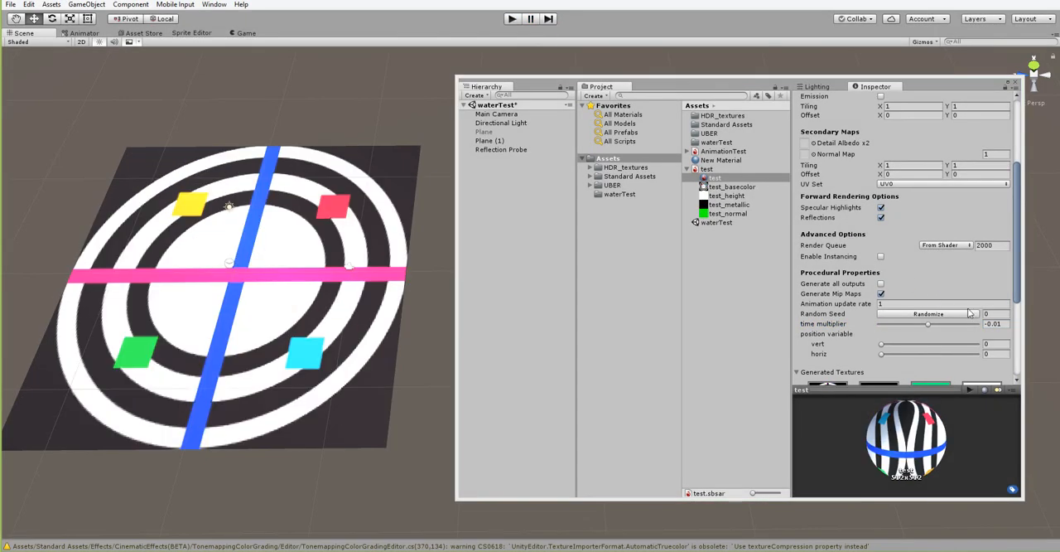
{"action": "left_click", "coordinate": [512, 19]}
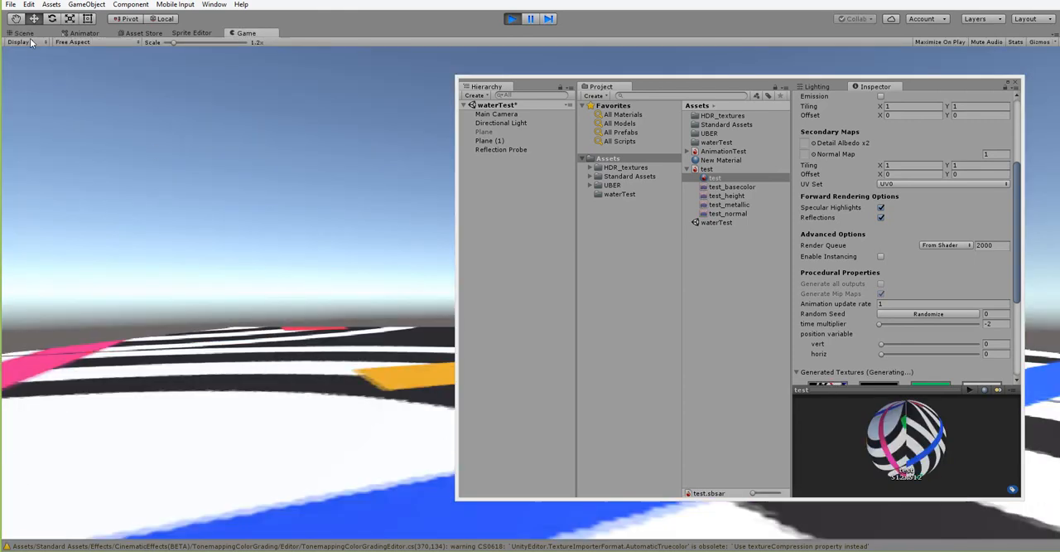
{"action": "left_click", "coordinate": [25, 33]}
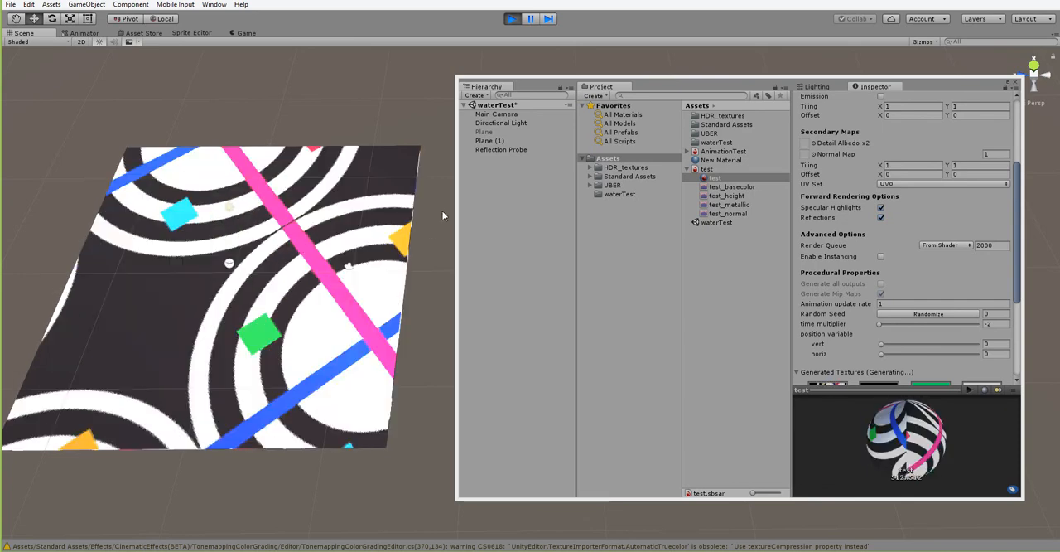
{"action": "left_click", "coordinate": [512, 18]}
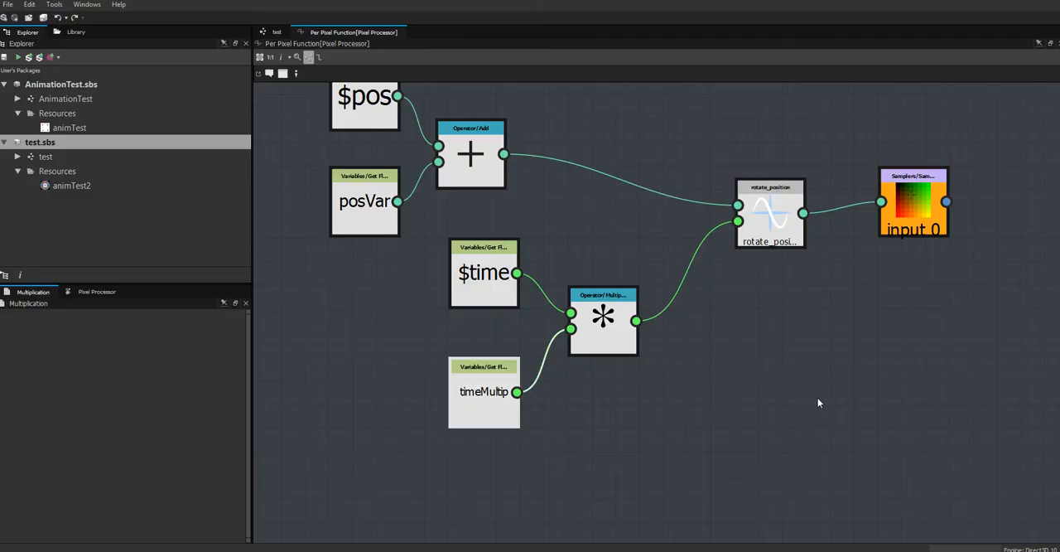
Back in Substance Designer, move the position nodes with Add and the time nodes with Multiplication closer to rotate_position.
{"action": "middle_click_drag", "start_coordinate": [816, 395], "coordinate": [843, 468]}
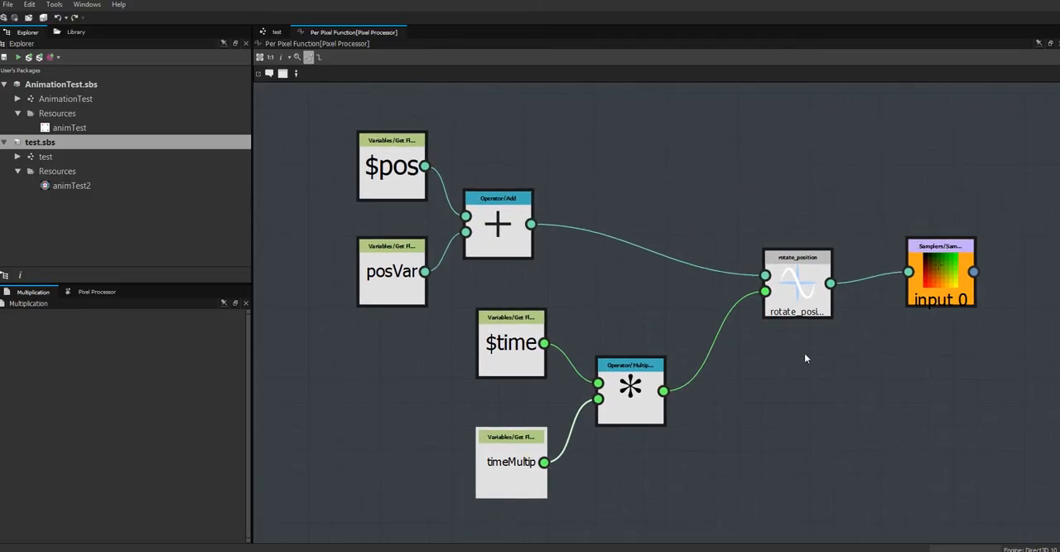
{"action": "left_click_drag", "start_coordinate": [324, 125], "coordinate": [688, 154]}
{"action": "left_click_drag", "start_coordinate": [451, 306], "coordinate": [651, 461]}
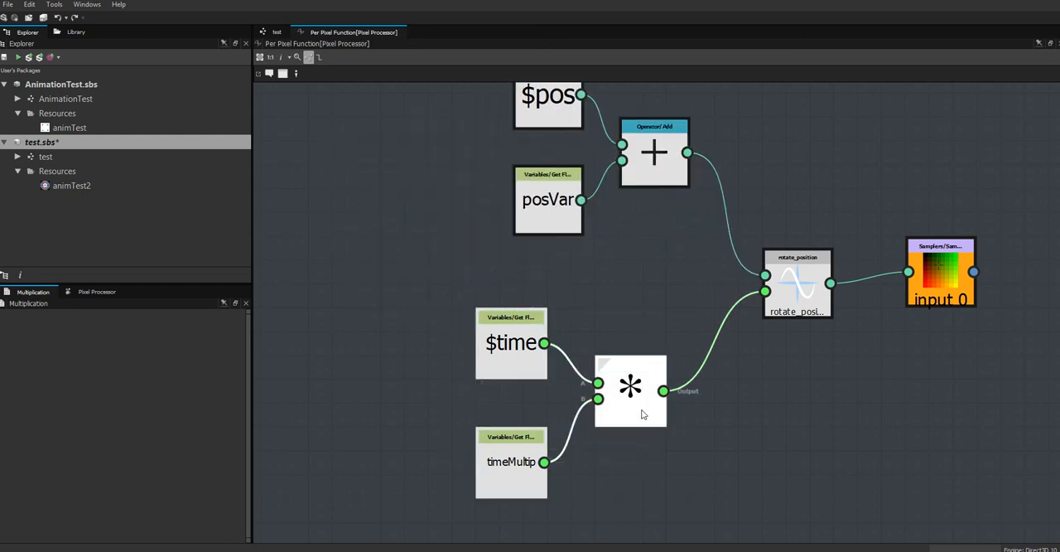
{"action": "left_click_drag", "start_coordinate": [643, 414], "coordinate": [705, 446]}
{"action": "scroll", "coordinate": [872, 401], "scroll_direction": "down", "scroll_amount": 3}
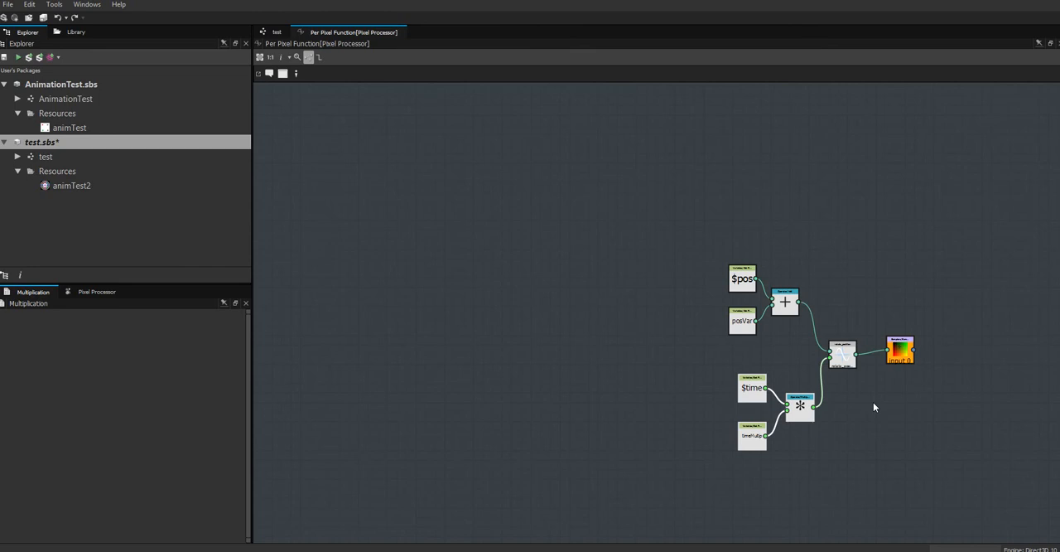
Return to the test graph, open the AnimationTest graph, and examine its foam emissive and color node groups.
{"action": "left_click", "coordinate": [276, 31]}
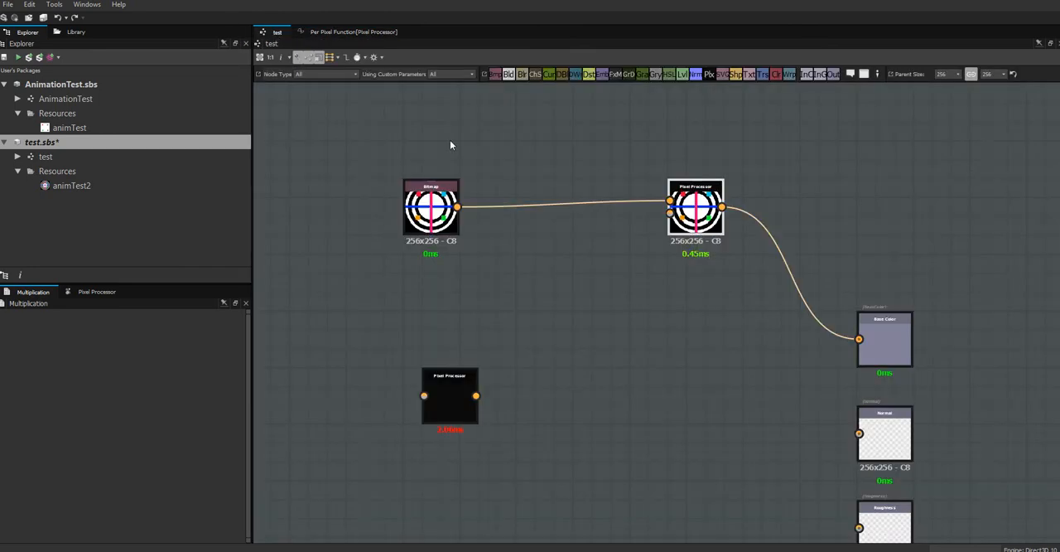
{"action": "left_click", "coordinate": [81, 99]}
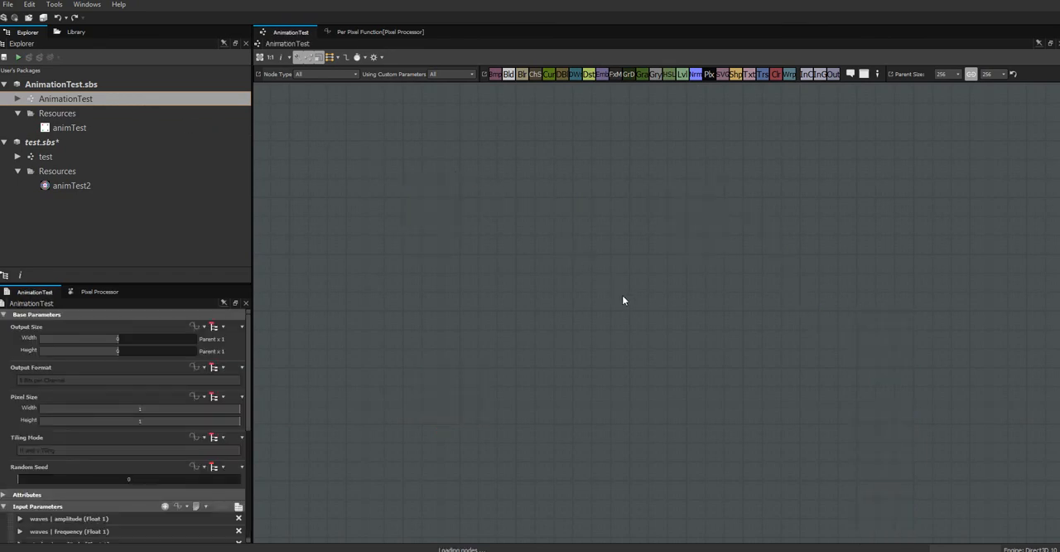
{"action": "scroll", "coordinate": [670, 319], "scroll_direction": "up", "scroll_amount": 3}
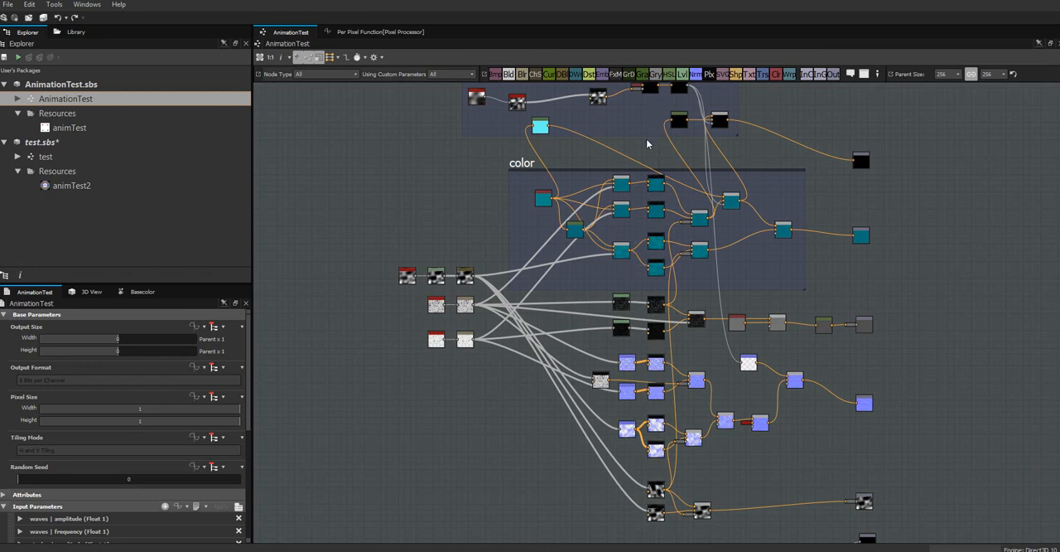
{"action": "middle_click_drag", "start_coordinate": [643, 138], "coordinate": [564, 231]}
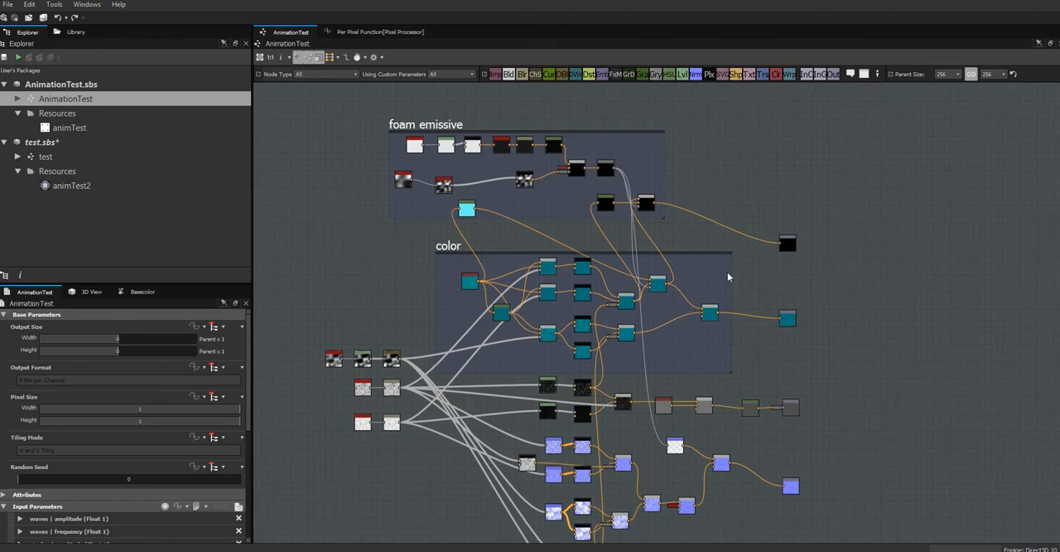